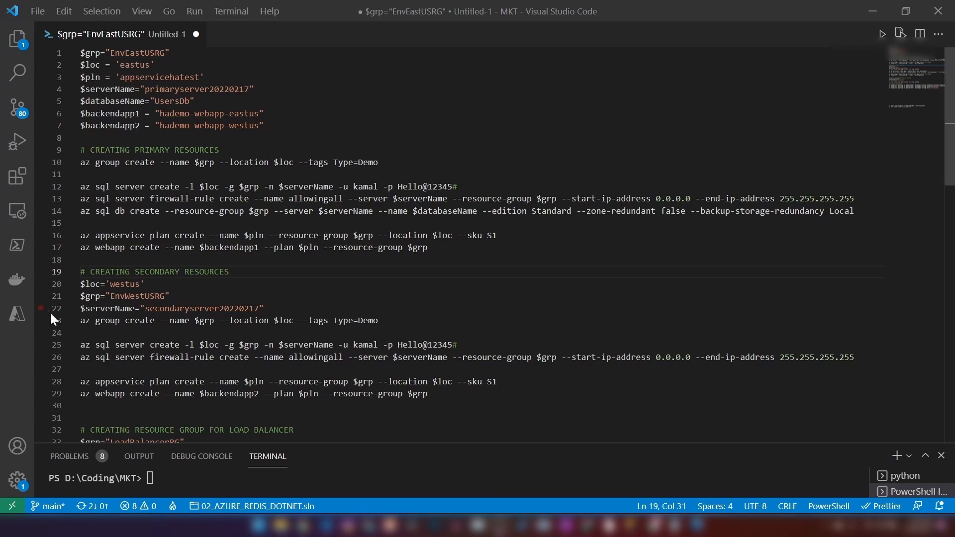
# Examine the script's variable declarations and its sections for creating the primary and secondary resources.
pyautogui.scroll(-4, 287, 301)
pyautogui.scroll(2, 287, 301)
pyautogui.scroll(2, 287, 300)
pyautogui.click(317, 263)
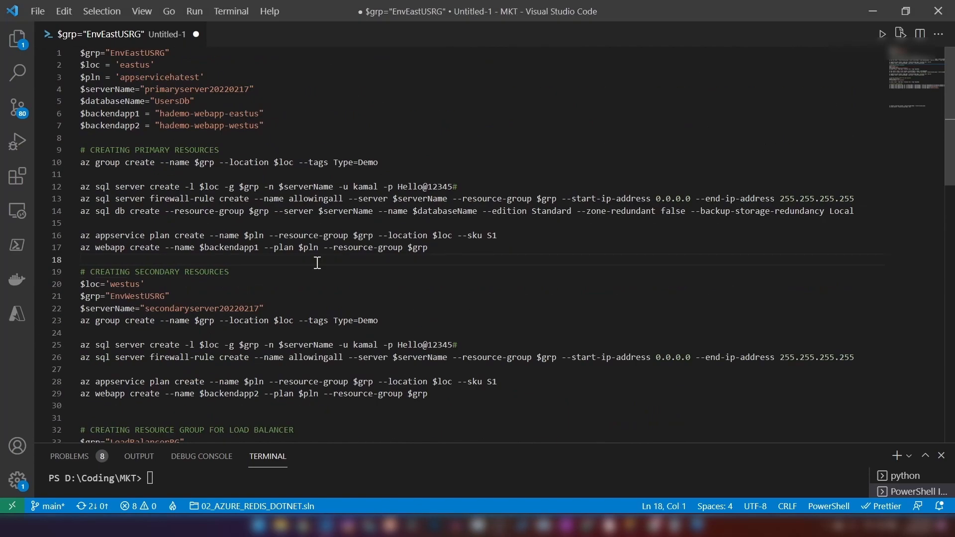
pyautogui.click(374, 165)
pyautogui.moveTo(264, 126); pyautogui.dragTo(81, 52)
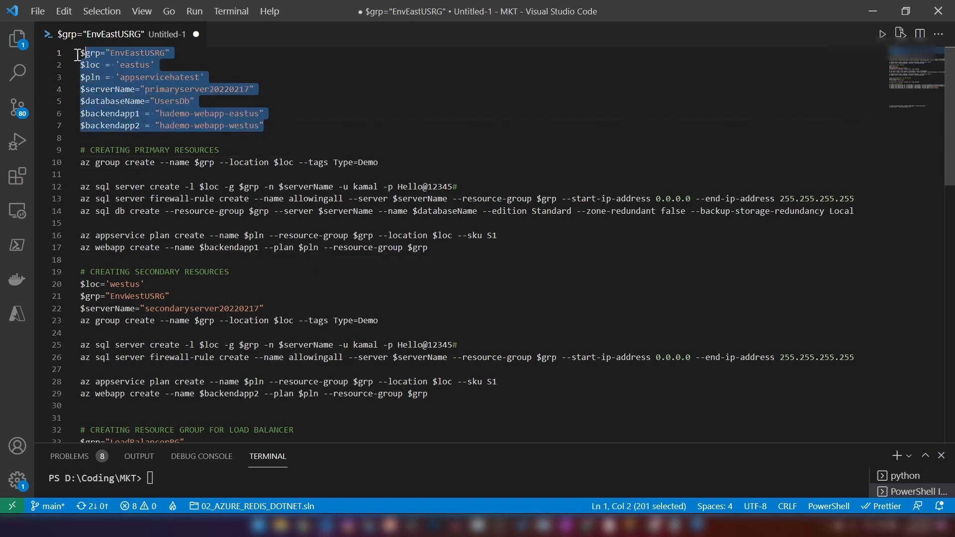
pyautogui.moveTo(103, 140); pyautogui.dragTo(219, 247)
pyautogui.scroll(-1, 198, 247)
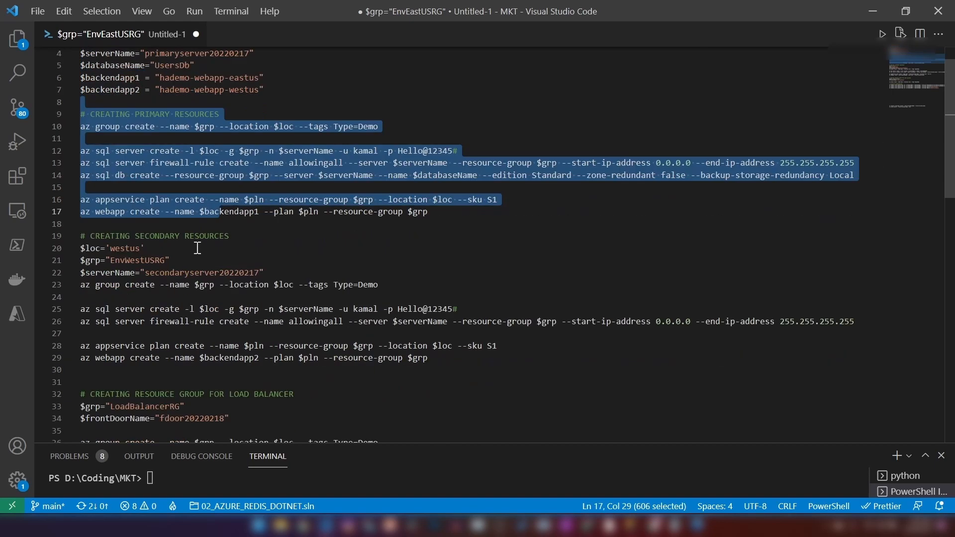
pyautogui.moveTo(153, 223); pyautogui.dragTo(184, 370)
pyautogui.click(185, 370)
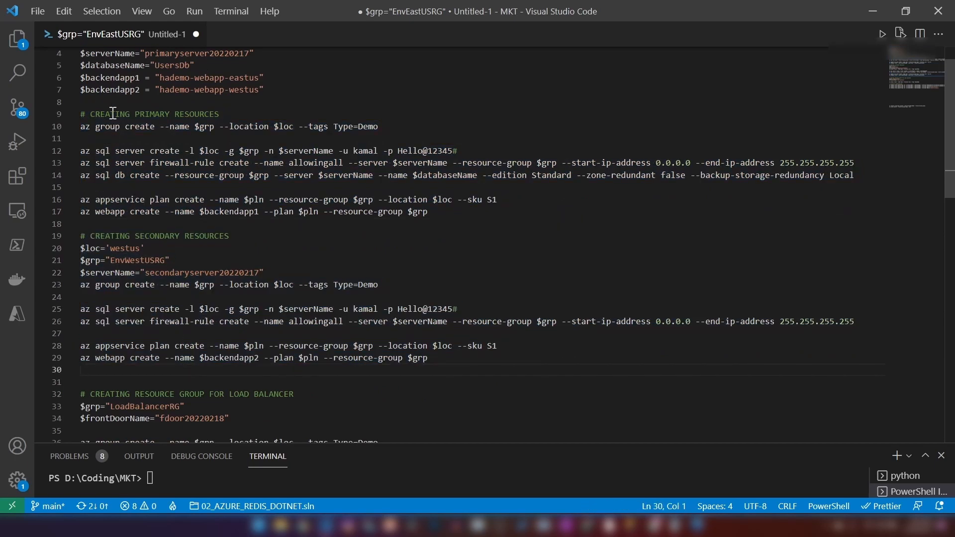
pyautogui.moveTo(110, 102); pyautogui.dragTo(155, 219)
pyautogui.click(154, 219)
pyautogui.moveTo(152, 229); pyautogui.dragTo(159, 370)
pyautogui.click(159, 369)
# Examine the primary resource commands, from the group creation with the EnvEastUSRG name to the SQL server, database and web app.
pyautogui.scroll(1, 186, 205)
pyautogui.moveTo(82, 163); pyautogui.dragTo(273, 169)
pyautogui.click(389, 159)
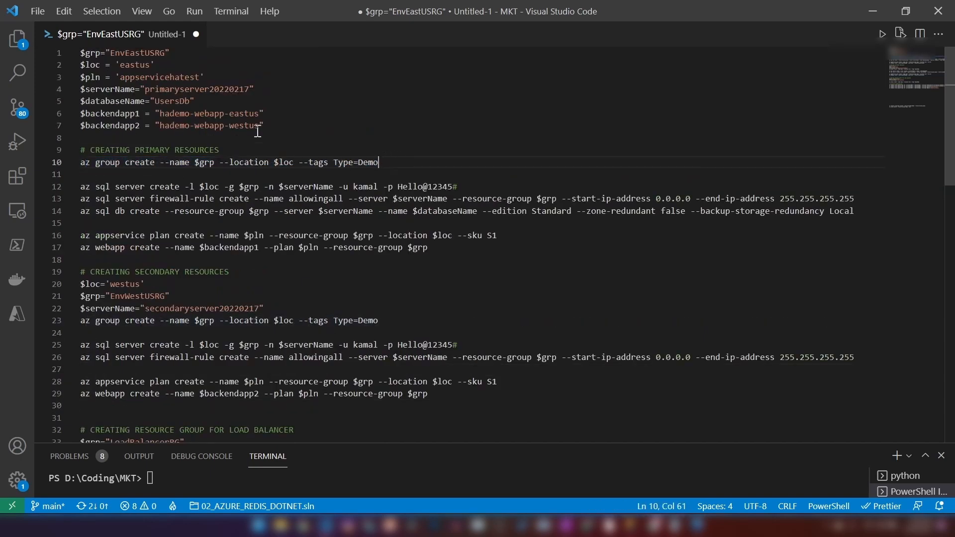
pyautogui.moveTo(114, 53); pyautogui.dragTo(172, 53)
pyautogui.click(172, 54)
pyautogui.moveTo(145, 175); pyautogui.dragTo(130, 264)
pyautogui.click(128, 214)
pyautogui.click(130, 264)
pyautogui.scroll(-2, 127, 246)
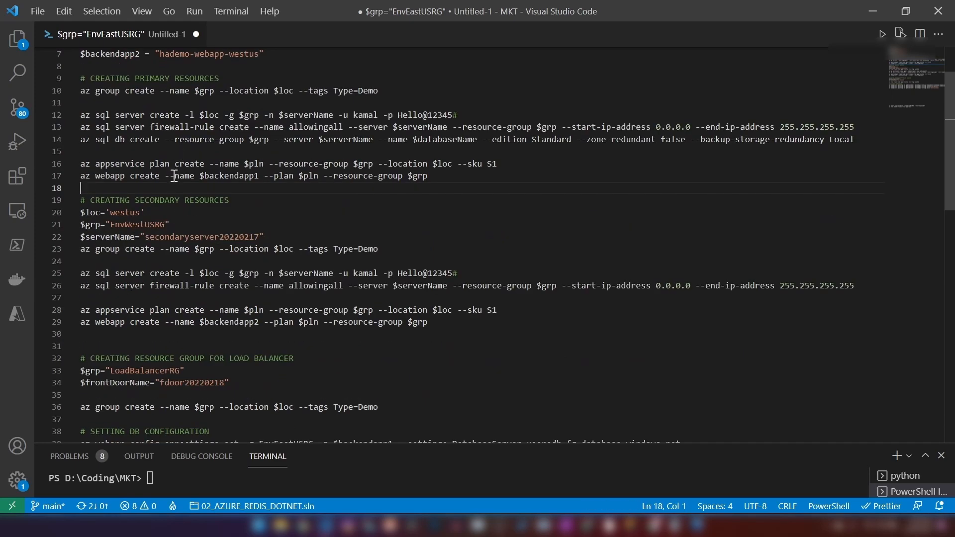
# Examine the secondary resource commands, the load balancer resource group section and the database configuration settings.
pyautogui.moveTo(81, 214); pyautogui.dragTo(129, 260)
pyautogui.click(128, 260)
pyautogui.moveTo(90, 214); pyautogui.dragTo(146, 338)
pyautogui.click(135, 262)
pyautogui.click(131, 297)
pyautogui.scroll(-1, 294, 341)
pyautogui.click(295, 341)
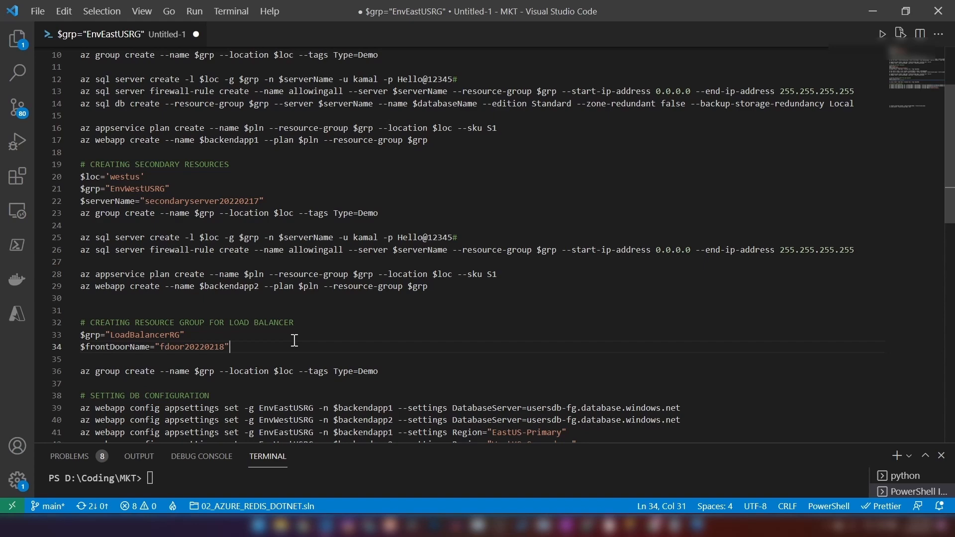
pyautogui.scroll(-2, 295, 340)
pyautogui.moveTo(249, 311); pyautogui.dragTo(569, 384)
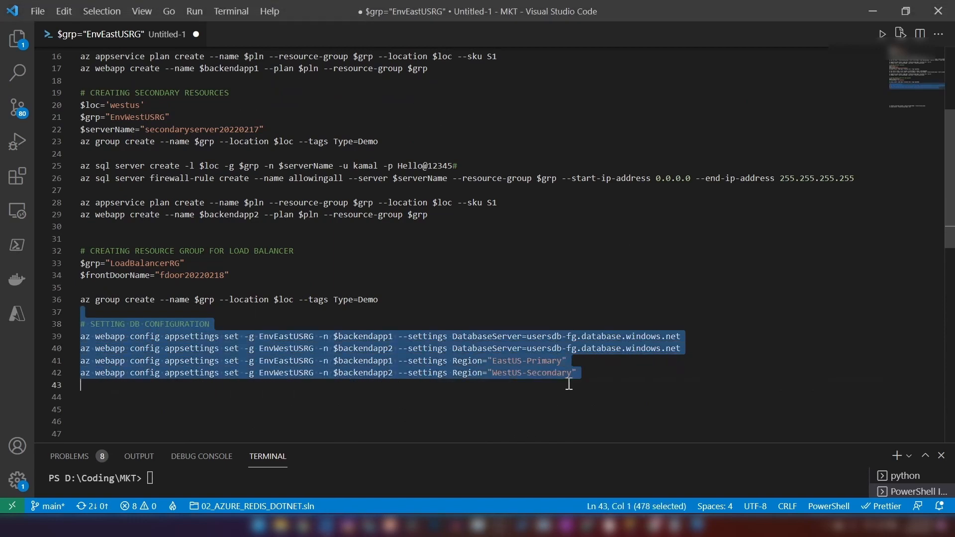
pyautogui.click(569, 383)
pyautogui.moveTo(458, 339); pyautogui.dragTo(592, 341)
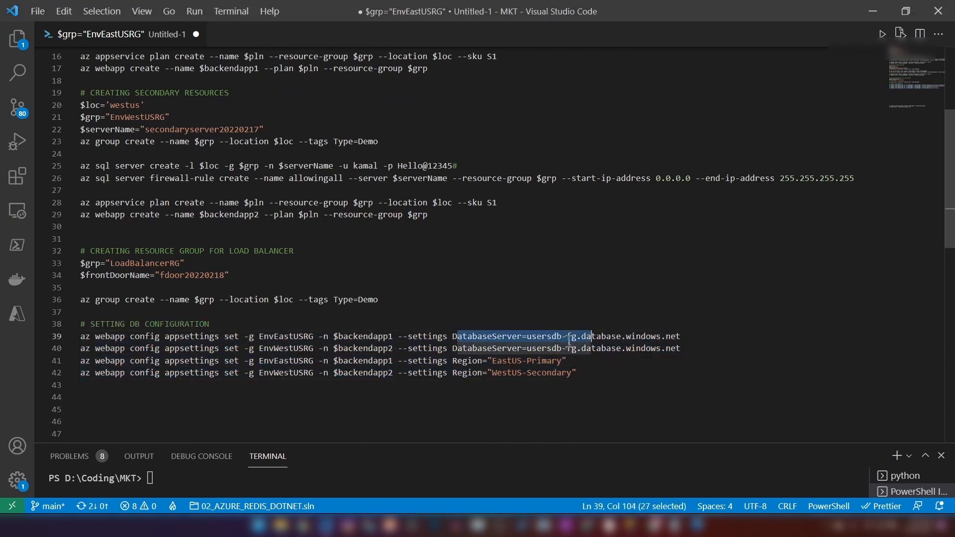
pyautogui.click(457, 362)
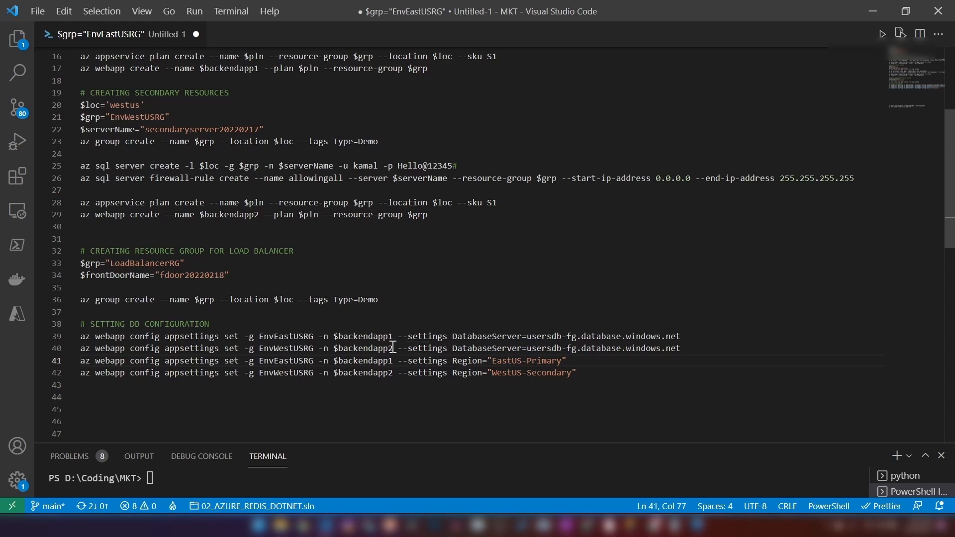
# Copy the script from its first line through the load balancer group creation, enlarge the terminal and paste the commands there to run them.
pyautogui.moveTo(382, 299); pyautogui.dragTo(128, 194)
pyautogui.hotkey('ctrl', 'shift', 'Home')
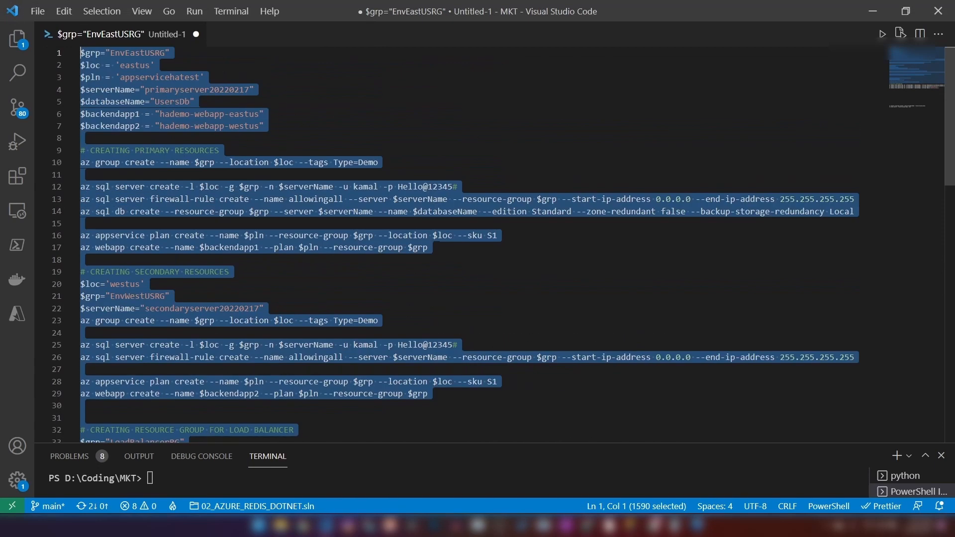
pyautogui.rightClick(172, 174)
pyautogui.click(194, 319)
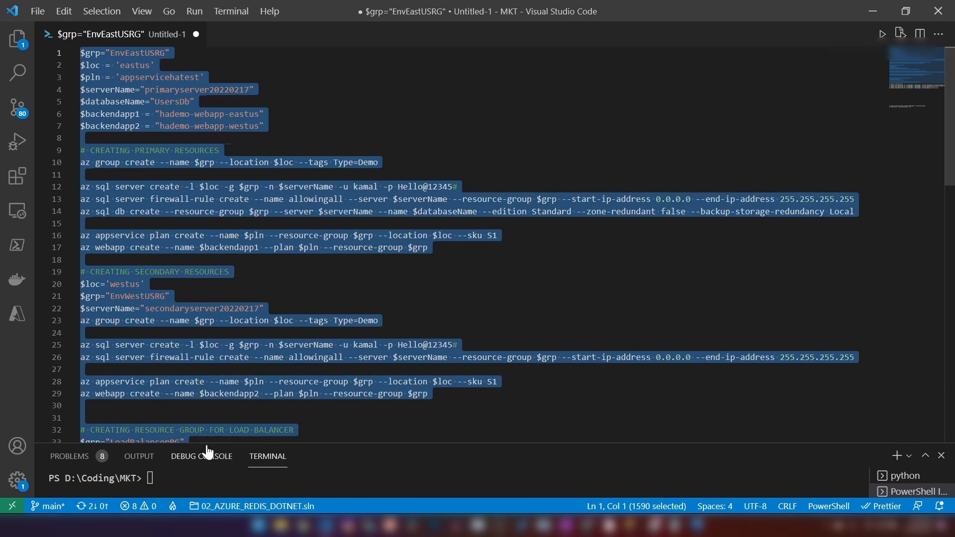
pyautogui.moveTo(205, 444); pyautogui.dragTo(194, 159)
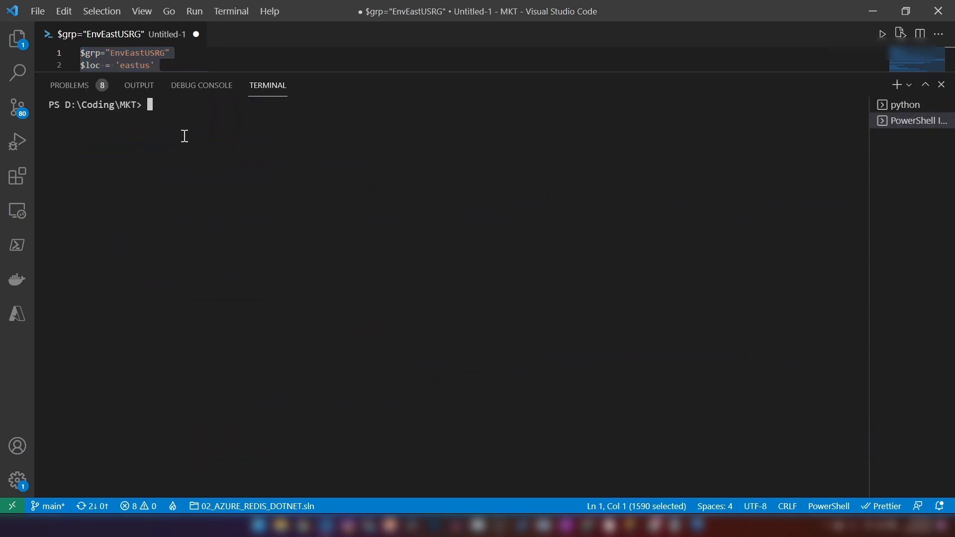
pyautogui.rightClick(184, 136)
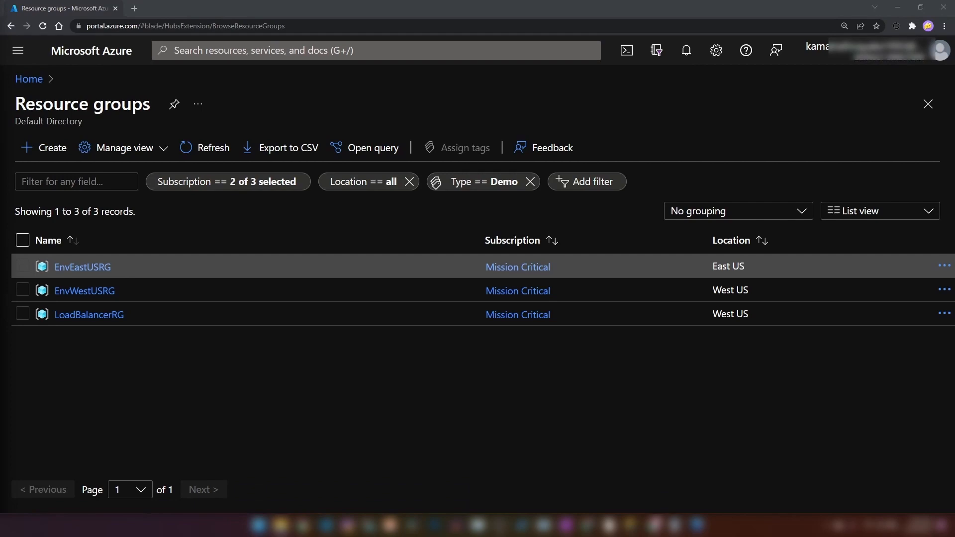
# Inspect the resources inside the EnvEastUSRG and EnvWestUSRG resource groups in the Azure portal.
pyautogui.click(74, 268)
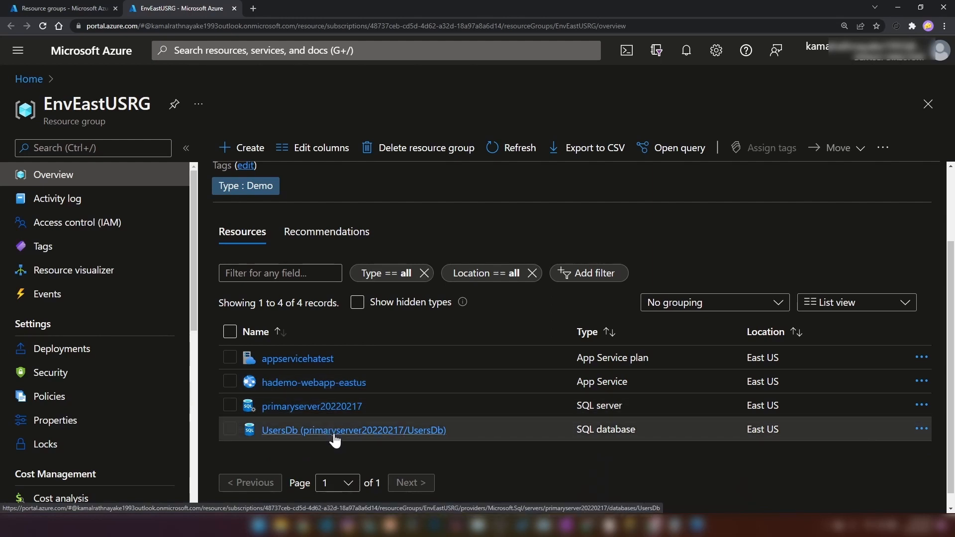
pyautogui.click(62, 8)
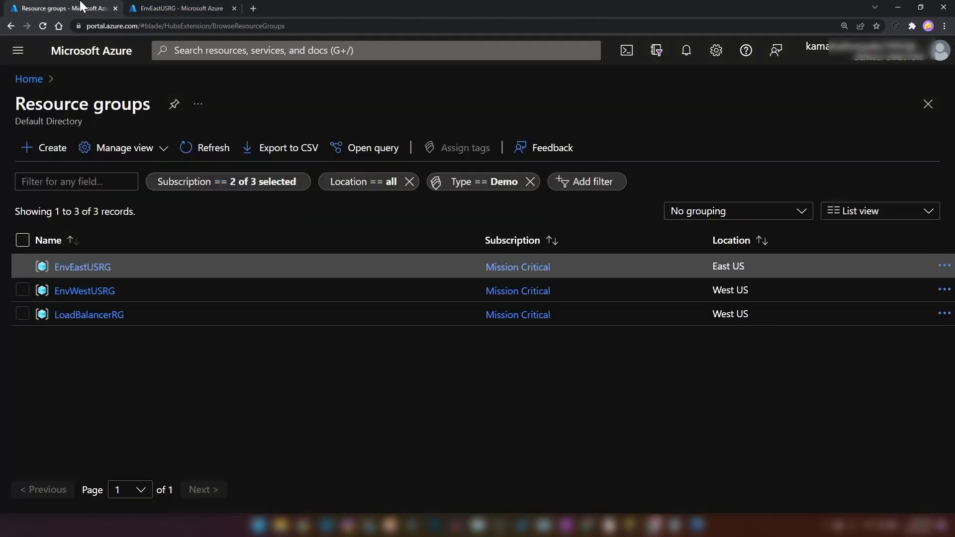
pyautogui.click(98, 290)
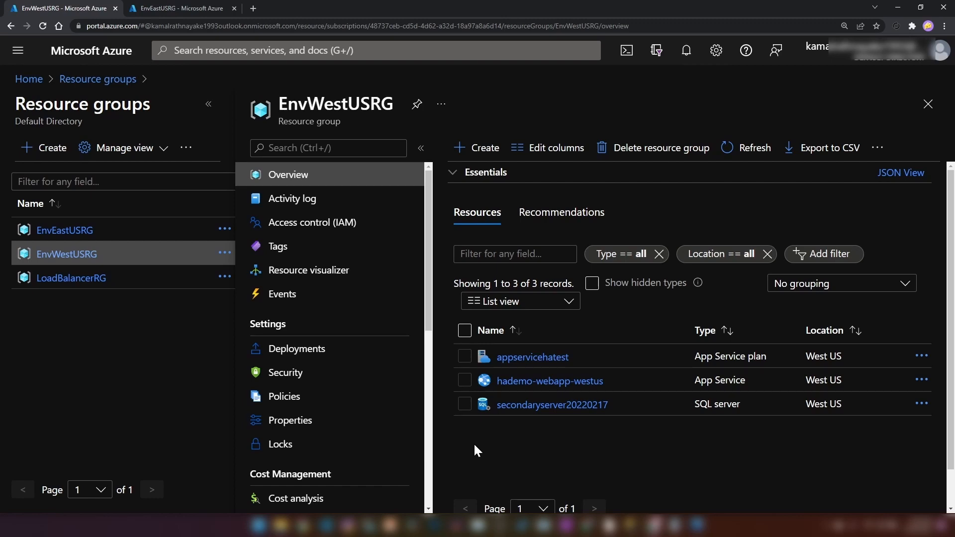
# Open the failover groups of primaryserver20220217 in EnvEastUSRG and start adding a new group.
pyautogui.click(179, 8)
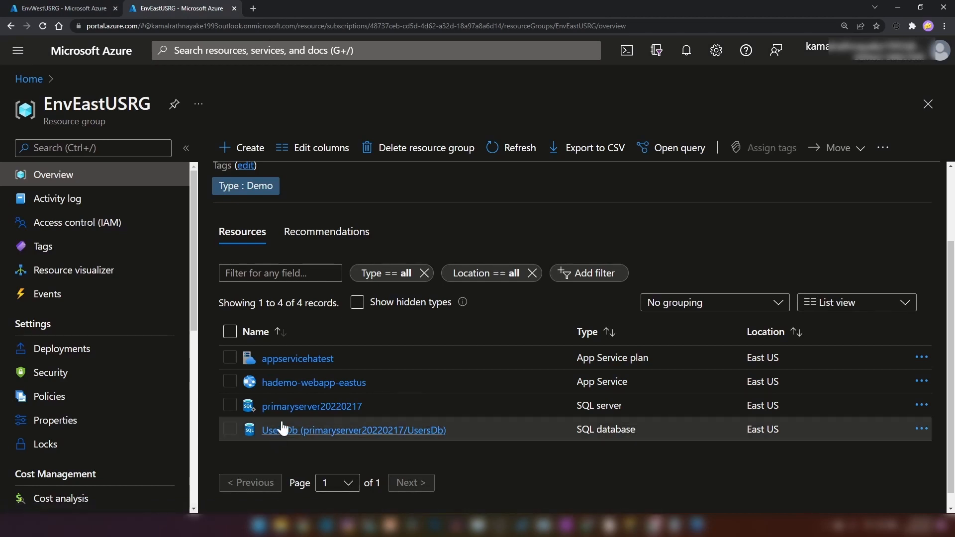
pyautogui.click(287, 407)
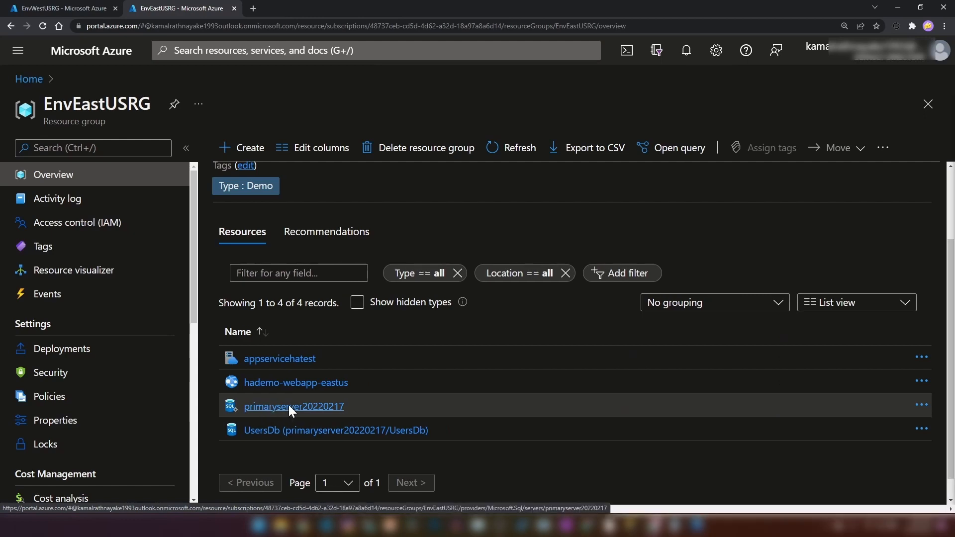
pyautogui.scroll(-4, 160, 394)
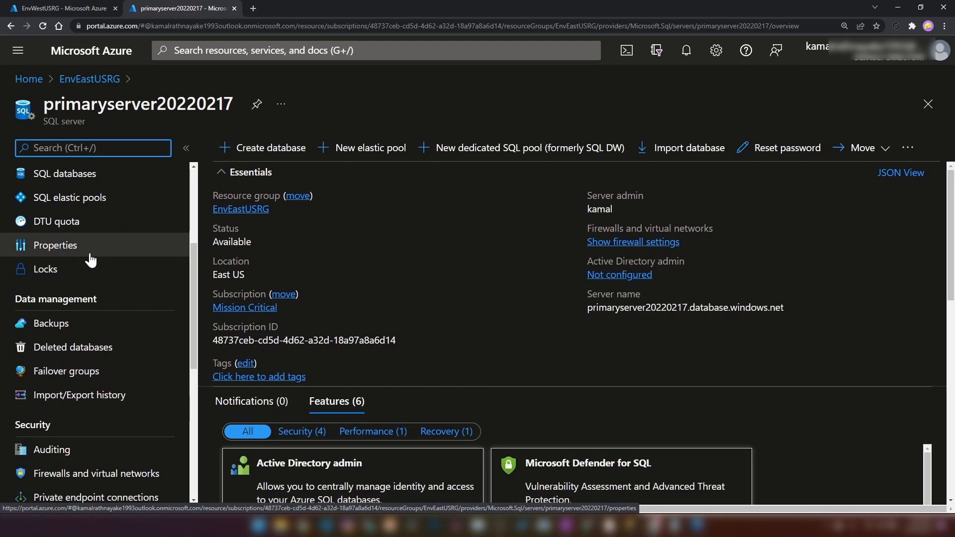
pyautogui.click(93, 382)
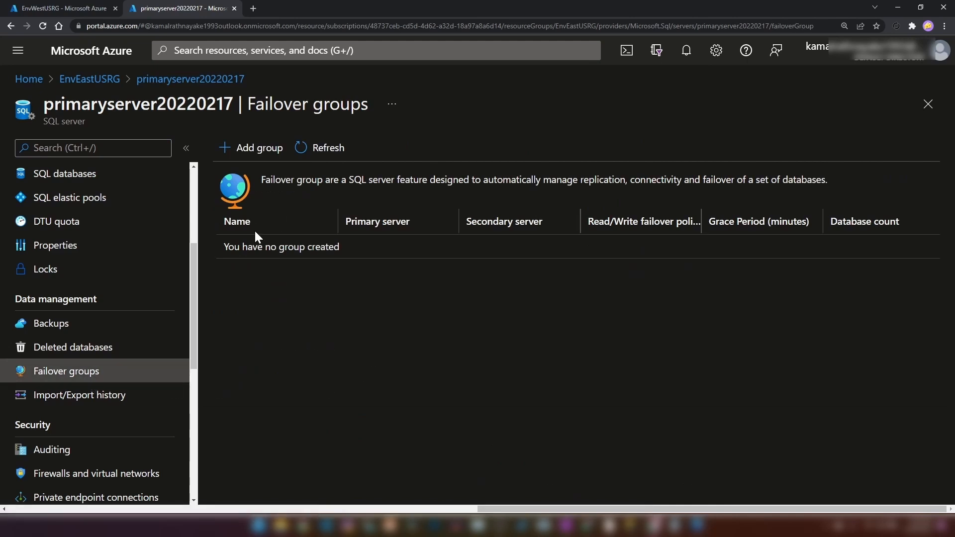
pyautogui.moveTo(228, 247); pyautogui.dragTo(360, 243)
pyautogui.click(360, 244)
pyautogui.click(244, 147)
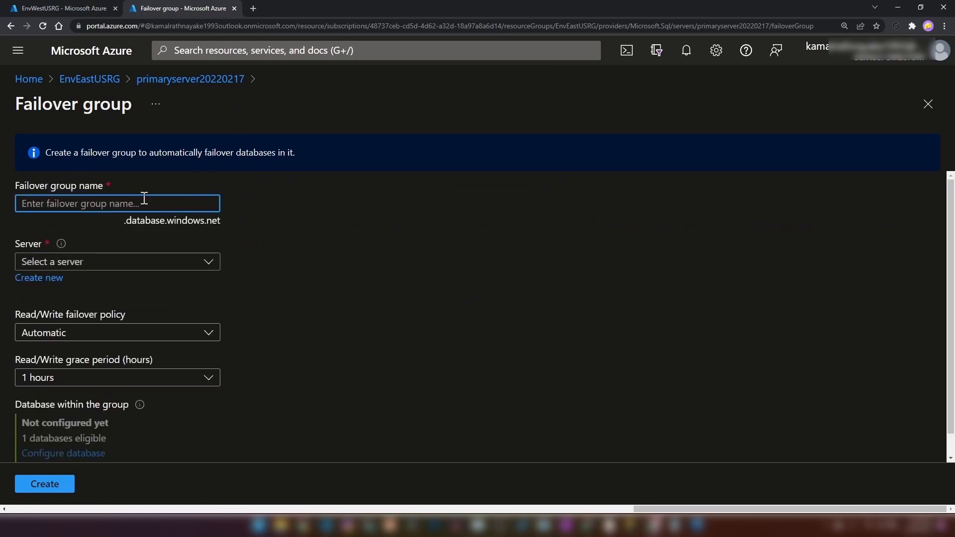
# Name the new failover group usersdb-fg.
pyautogui.click(145, 201)
pyautogui.write('users')
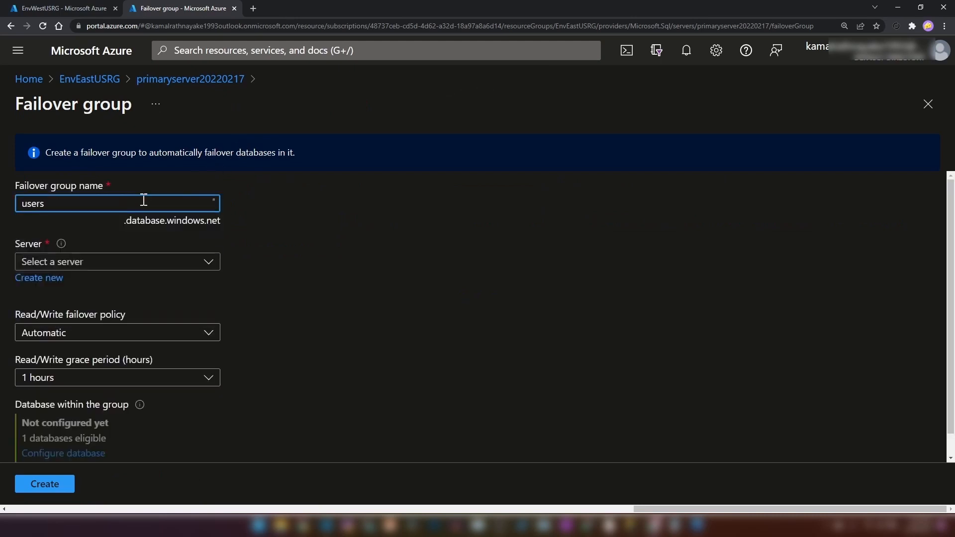
pyautogui.write('db-fg')
pyautogui.click(360, 245)
pyautogui.scroll(-1, 360, 245)
pyautogui.scroll(1, 179, 249)
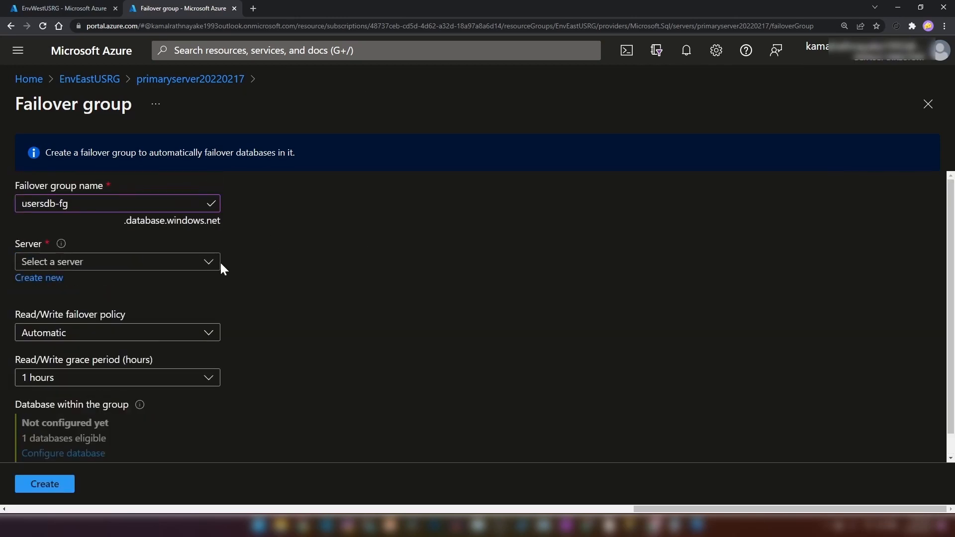
# Choose secondaryserver20220217 as the failover group's server, keeping the Automatic failover policy and the 1 hours grace period.
pyautogui.click(209, 264)
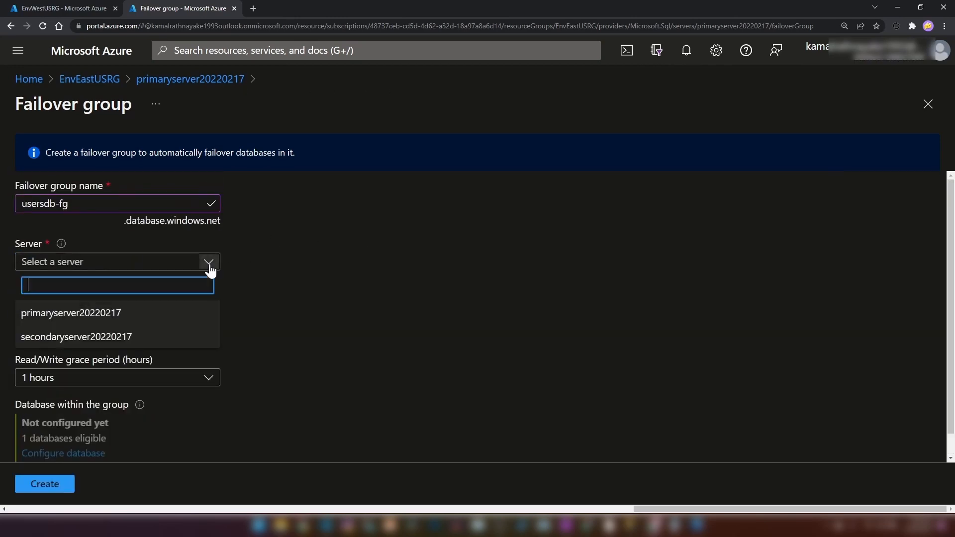
pyautogui.click(157, 344)
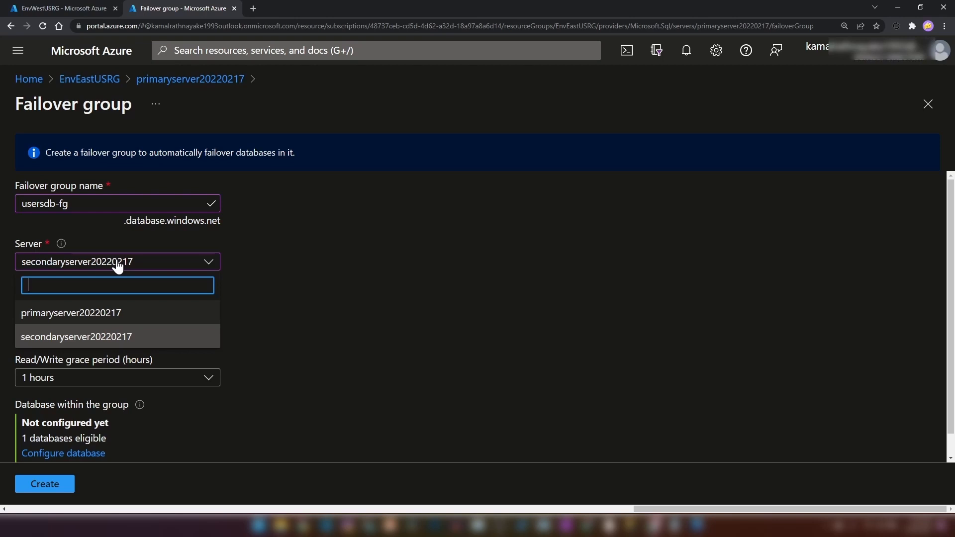
pyautogui.click(117, 264)
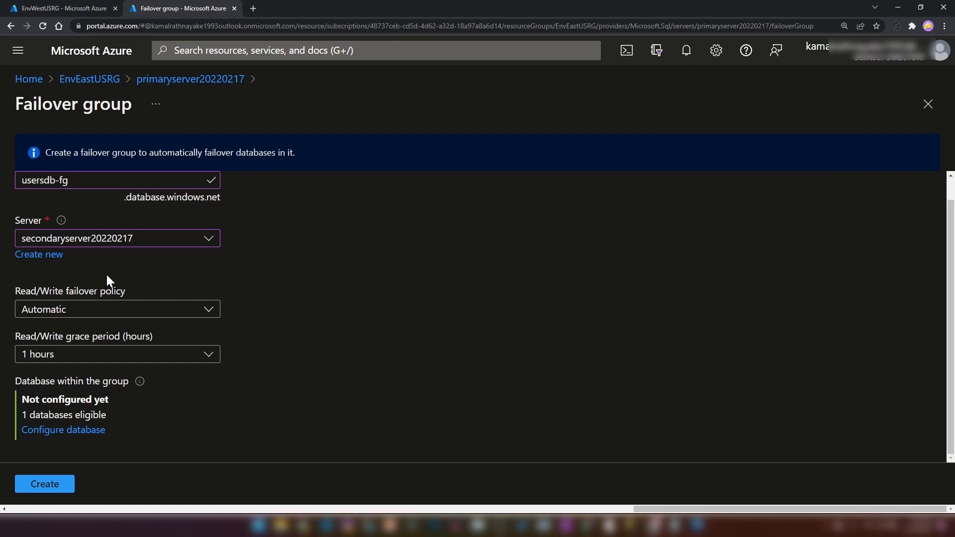
pyautogui.click(89, 310)
pyautogui.click(63, 333)
pyautogui.click(107, 363)
pyautogui.click(107, 363)
# Add the UsersDb database to the failover group and create the group.
pyautogui.click(82, 431)
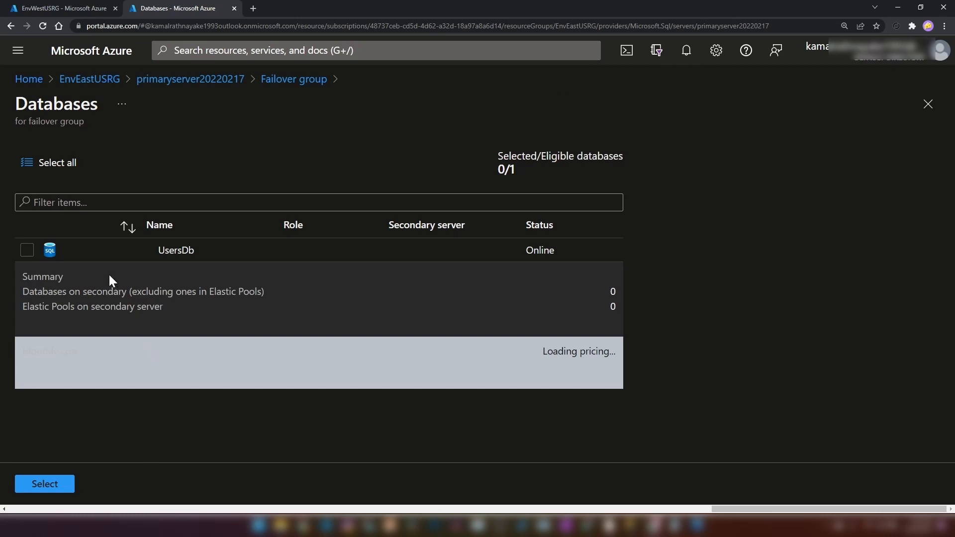
pyautogui.click(26, 250)
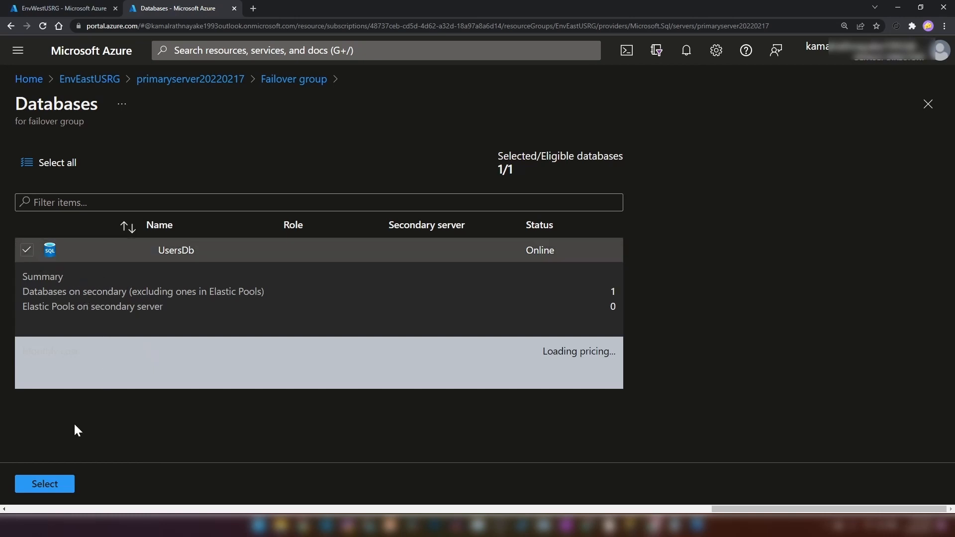
pyautogui.click(44, 484)
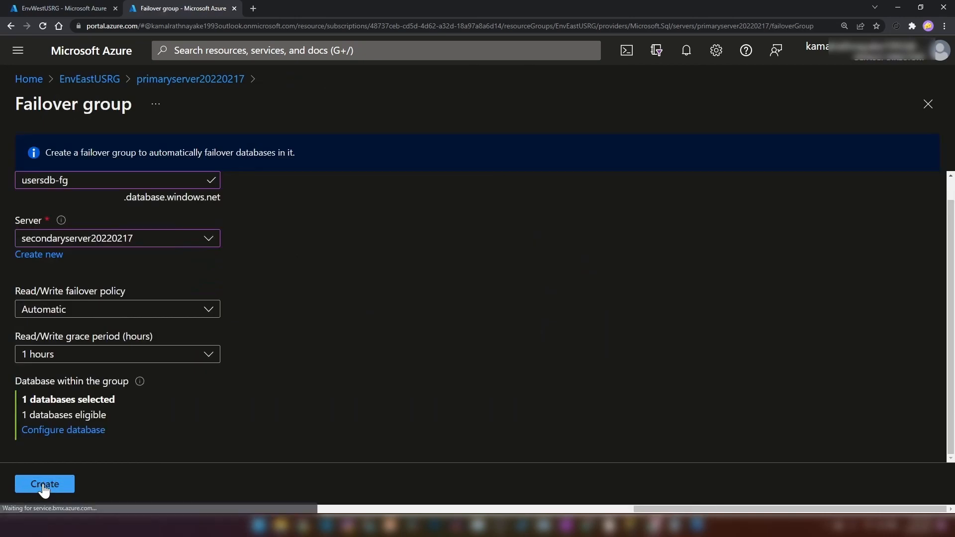
pyautogui.click(50, 490)
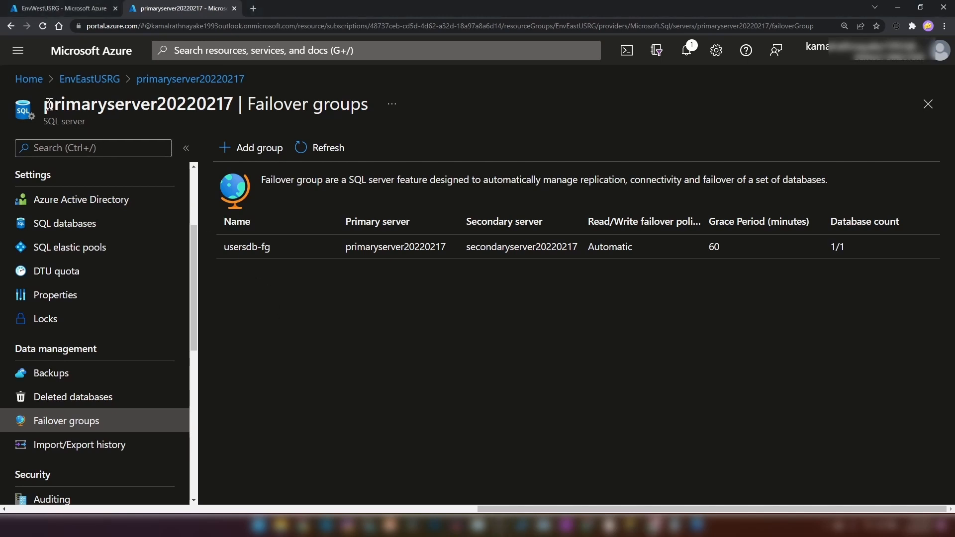
# Check the failover groups of secondaryserver20220217 in the EnvWestUSRG resource group.
pyautogui.moveTo(45, 107); pyautogui.dragTo(194, 109)
pyautogui.click(193, 110)
pyautogui.click(65, 8)
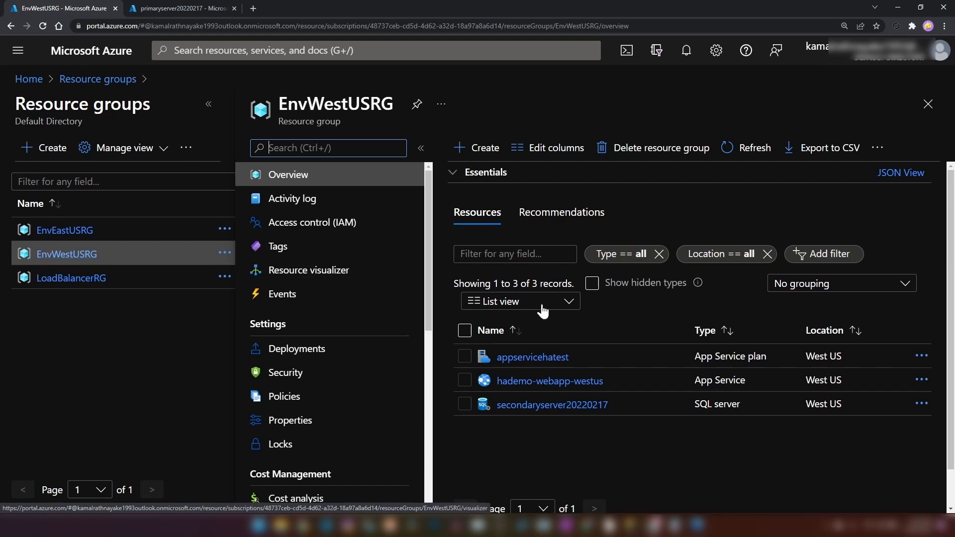
pyautogui.click(565, 402)
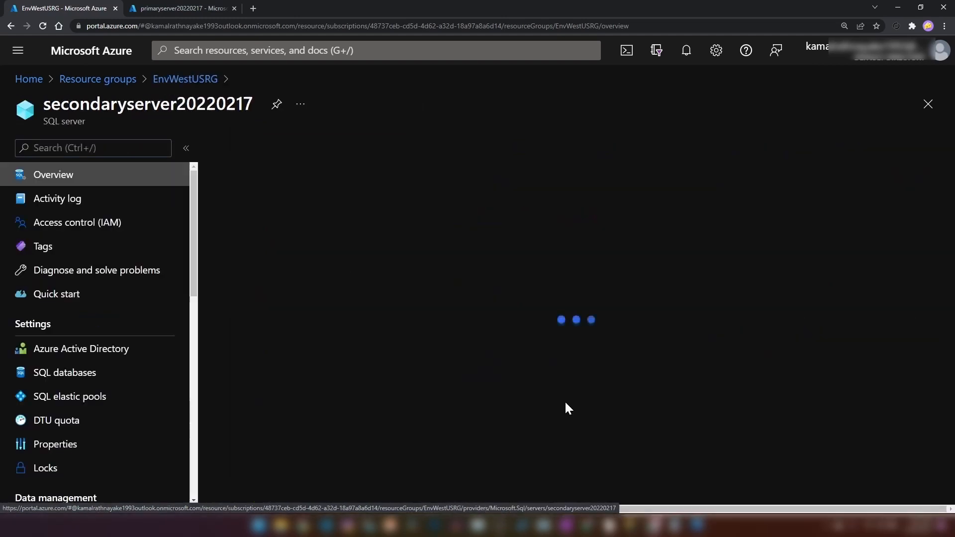
pyautogui.scroll(-4, 58, 383)
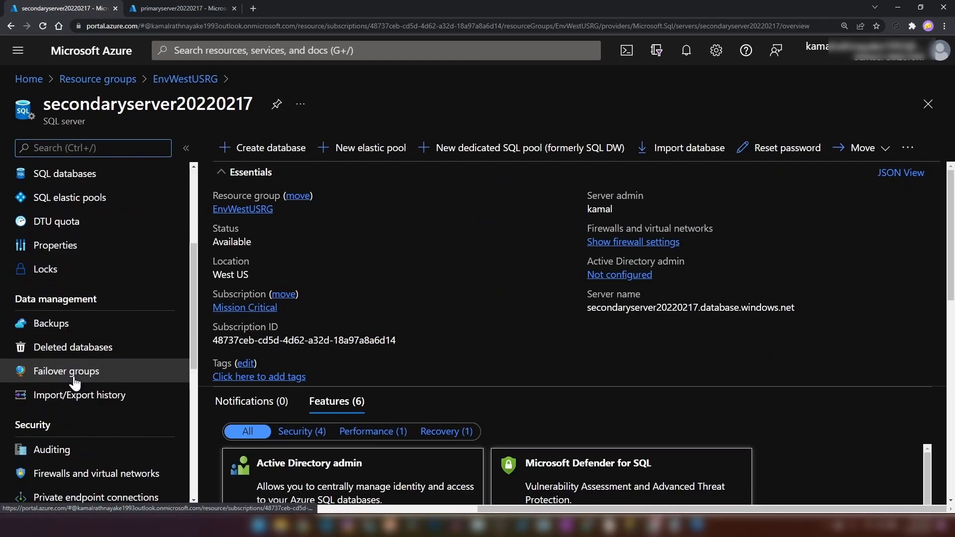
pyautogui.click(74, 382)
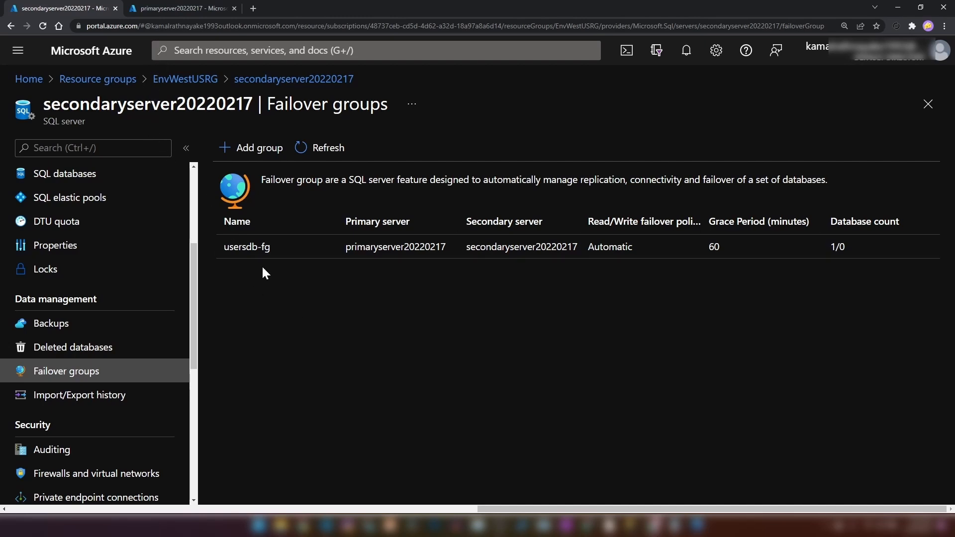
# Open the usersdb-fg failover group and review the server roles and regions in its configuration details.
pyautogui.click(261, 248)
pyautogui.scroll(-1, 242, 294)
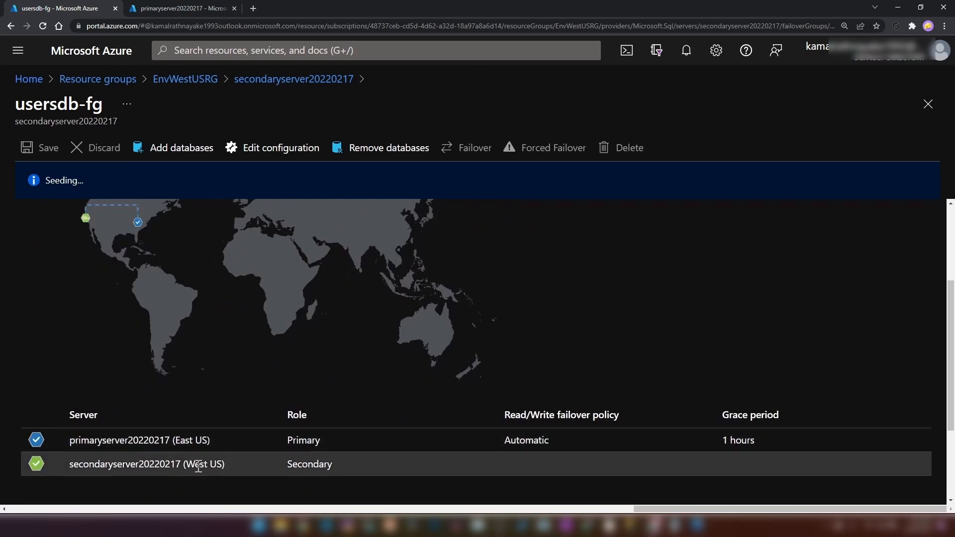
pyautogui.scroll(3, 295, 465)
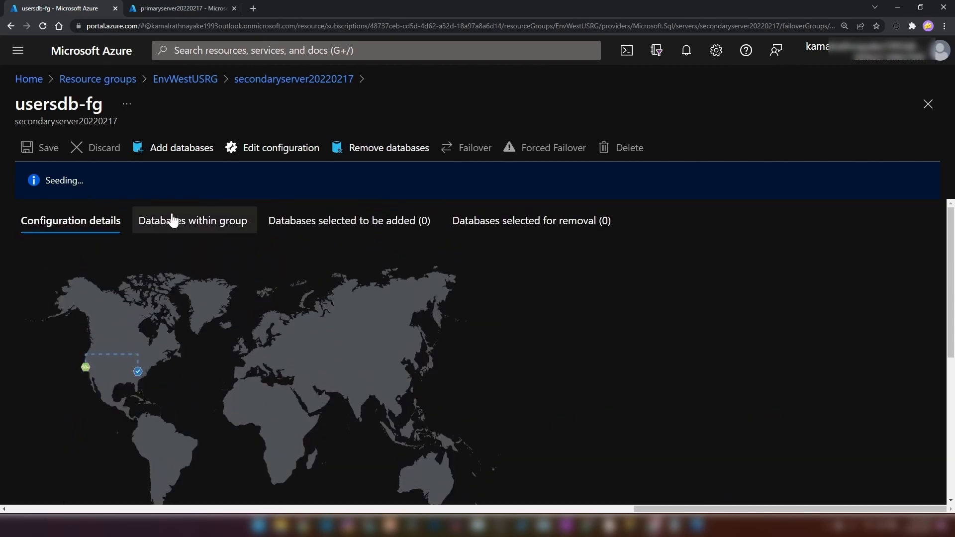
# Check the status of the UsersDb database on the primary and secondary servers within the failover group.
pyautogui.click(179, 223)
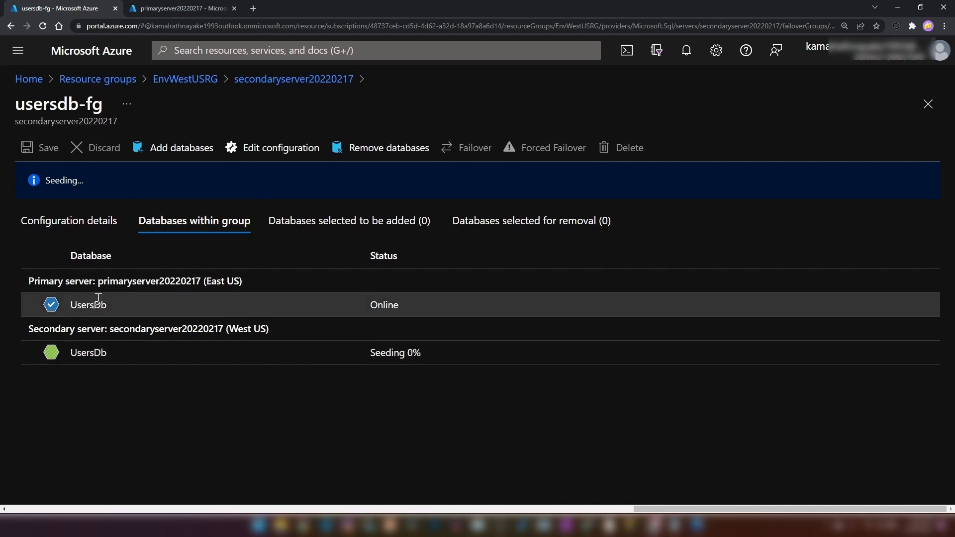
pyautogui.moveTo(76, 287); pyautogui.dragTo(418, 319)
pyautogui.moveTo(183, 333); pyautogui.dragTo(254, 348)
pyautogui.click(399, 367)
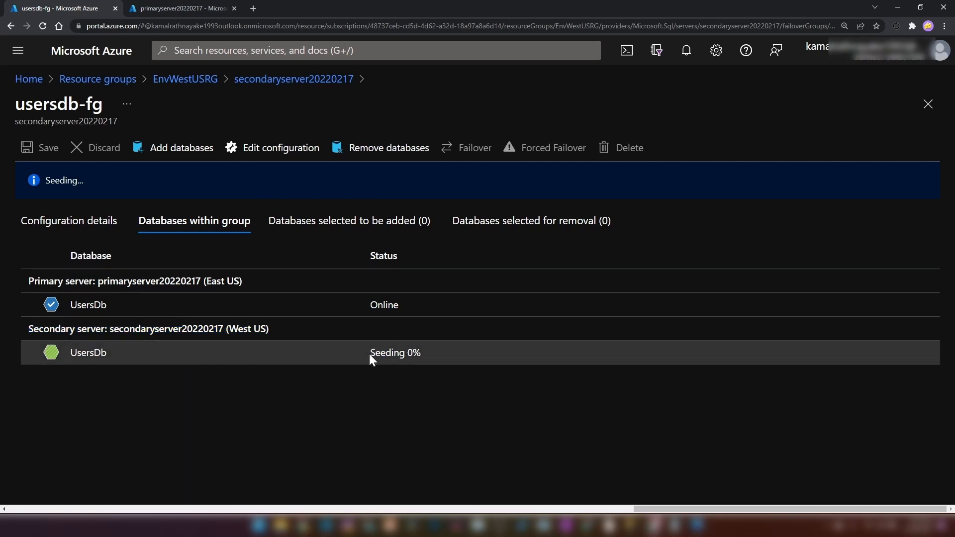
pyautogui.moveTo(370, 354); pyautogui.dragTo(440, 382)
pyautogui.click(428, 387)
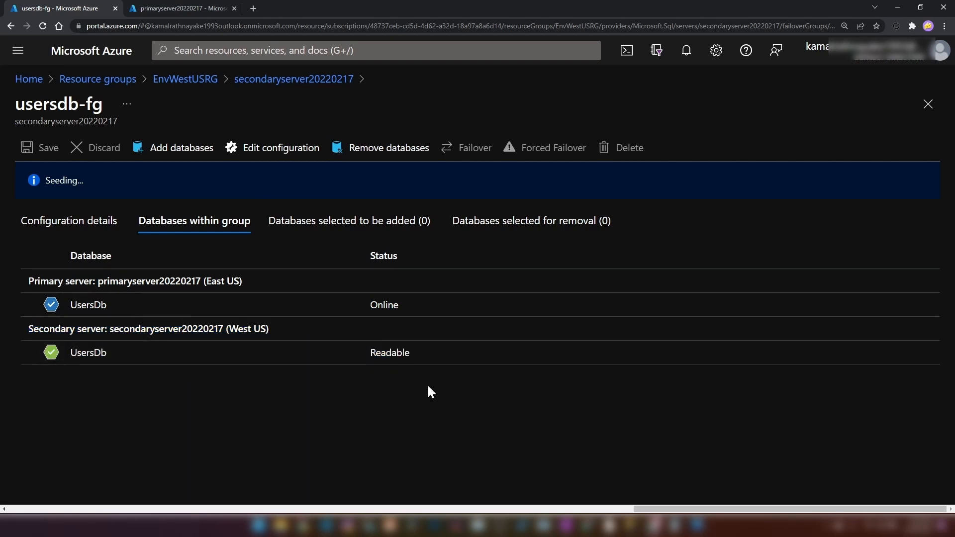
pyautogui.moveTo(377, 356); pyautogui.dragTo(432, 356)
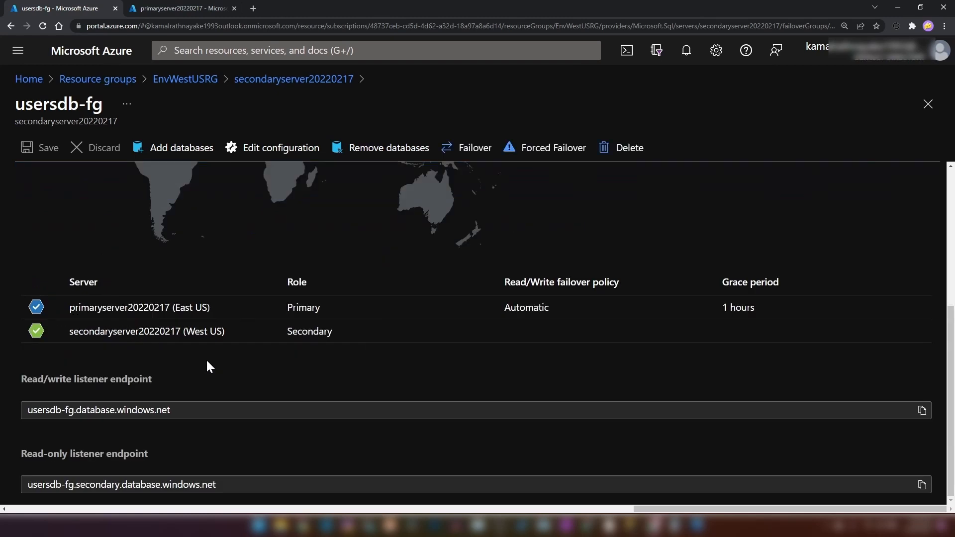
# Review the failover group's configuration details, including the secondary server and the read/write and read-only listener endpoints.
pyautogui.scroll(2, 207, 363)
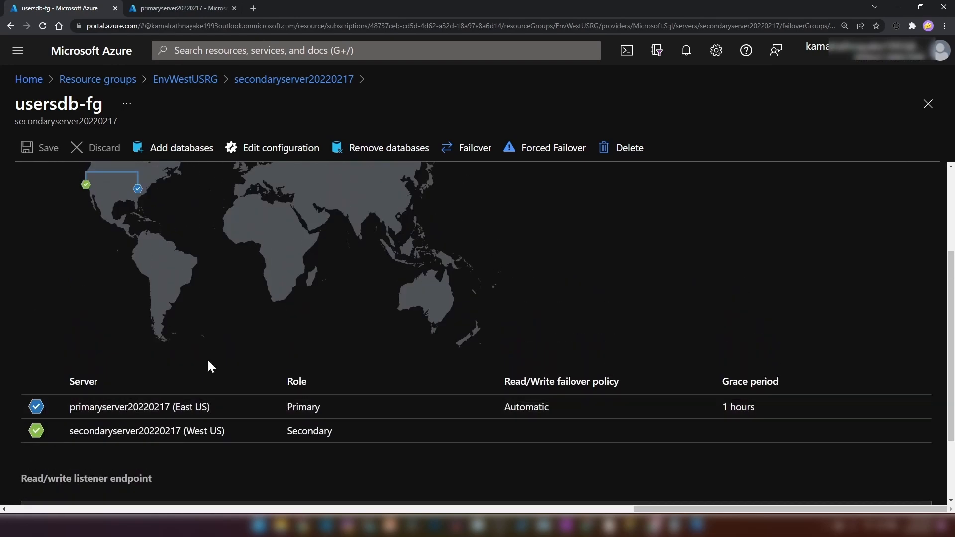
pyautogui.scroll(-2, 208, 368)
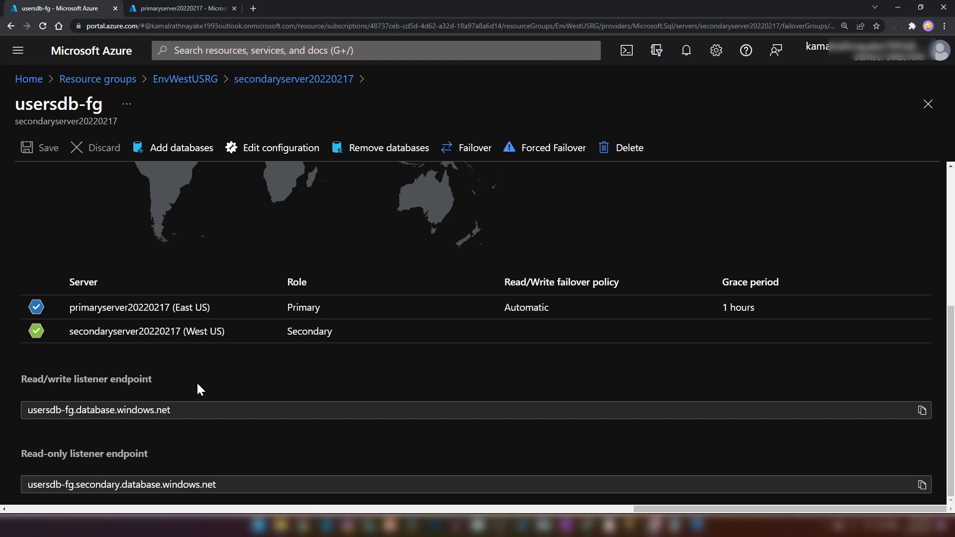
pyautogui.moveTo(128, 332); pyautogui.dragTo(306, 330)
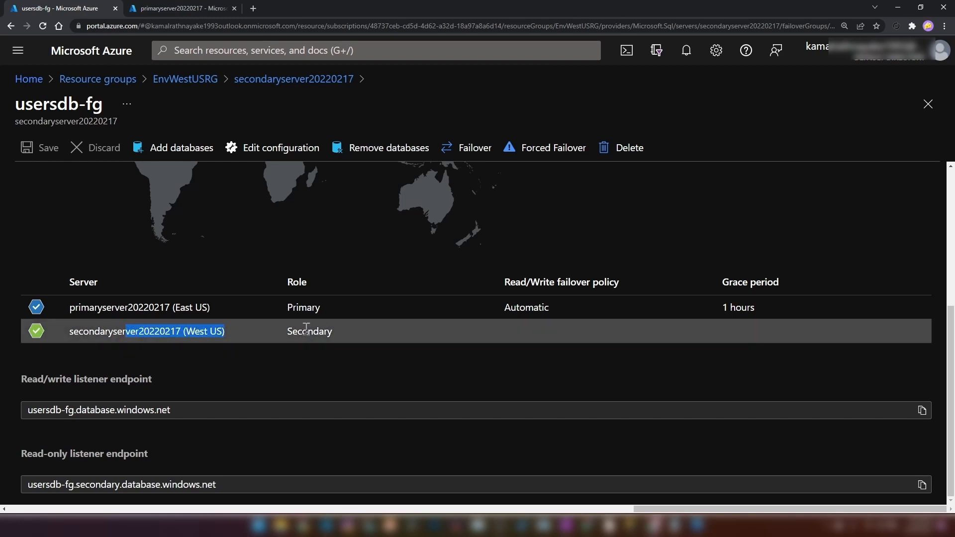
pyautogui.click(337, 341)
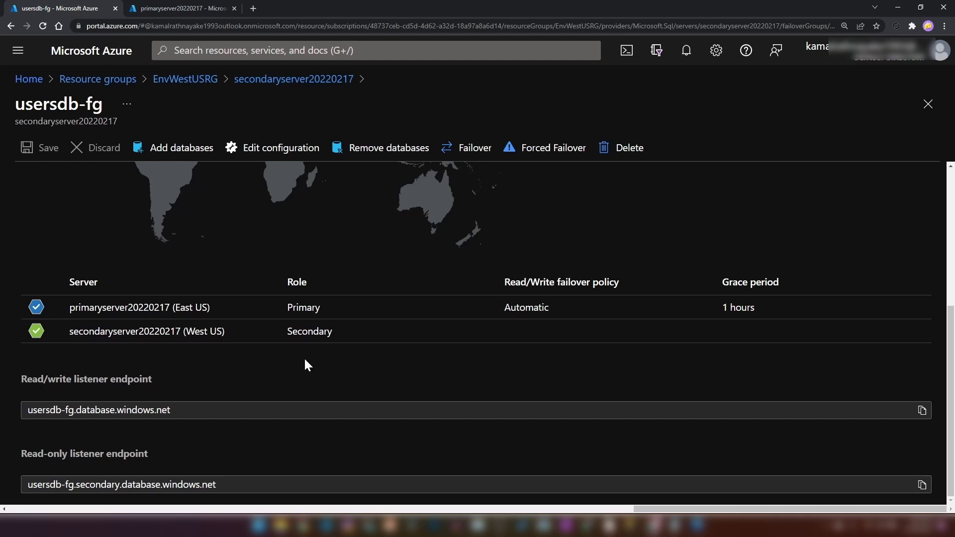
pyautogui.hscroll(-1, 305, 359)
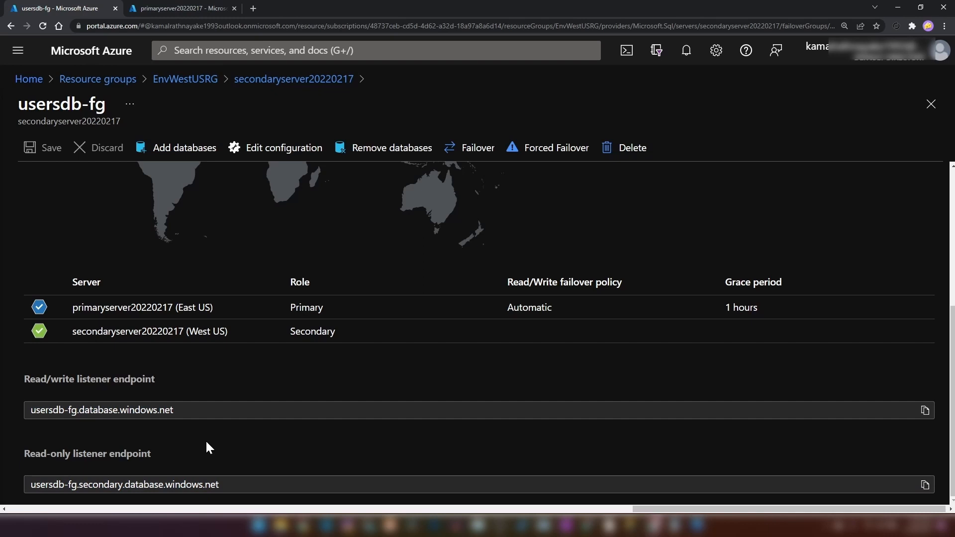
pyautogui.moveTo(184, 412); pyautogui.dragTo(32, 413)
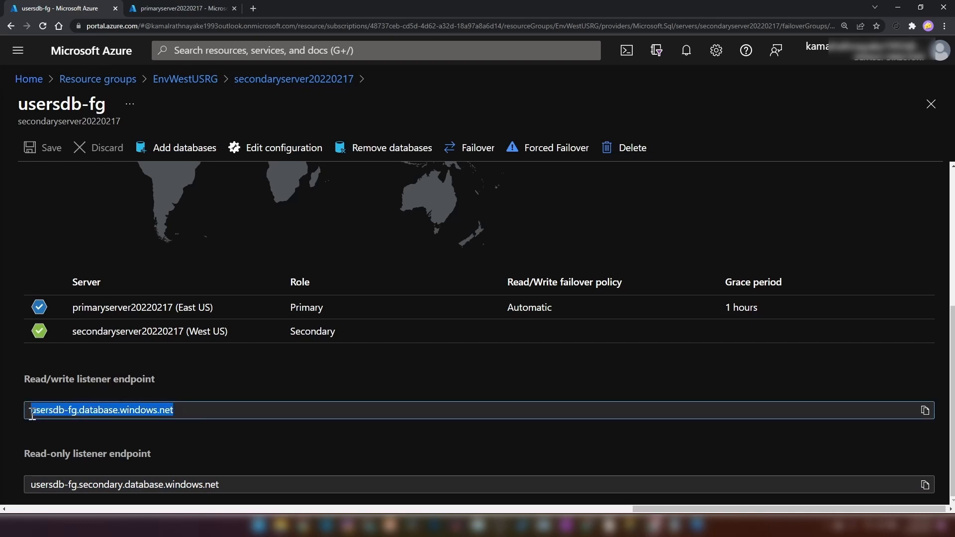
pyautogui.click(165, 459)
pyautogui.moveTo(229, 487); pyautogui.dragTo(16, 485)
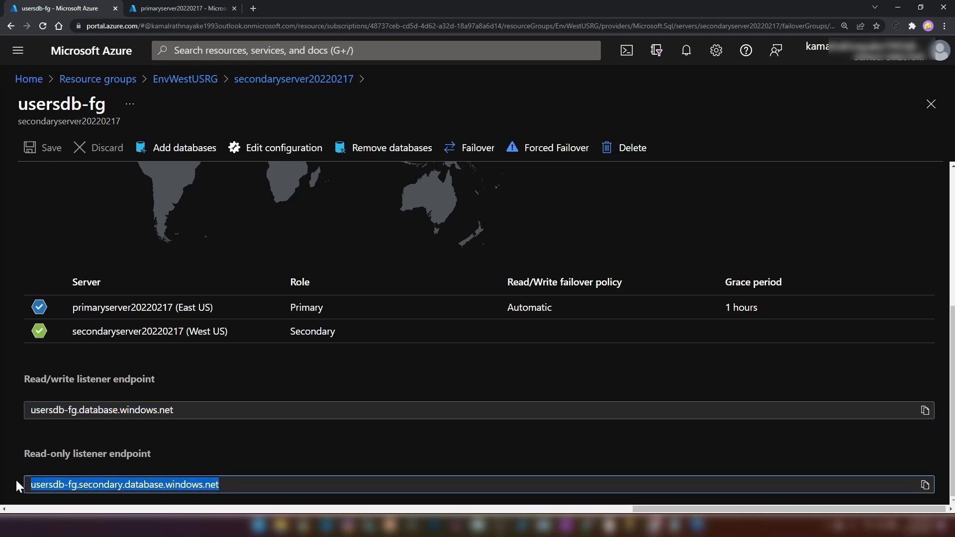
pyautogui.click(149, 454)
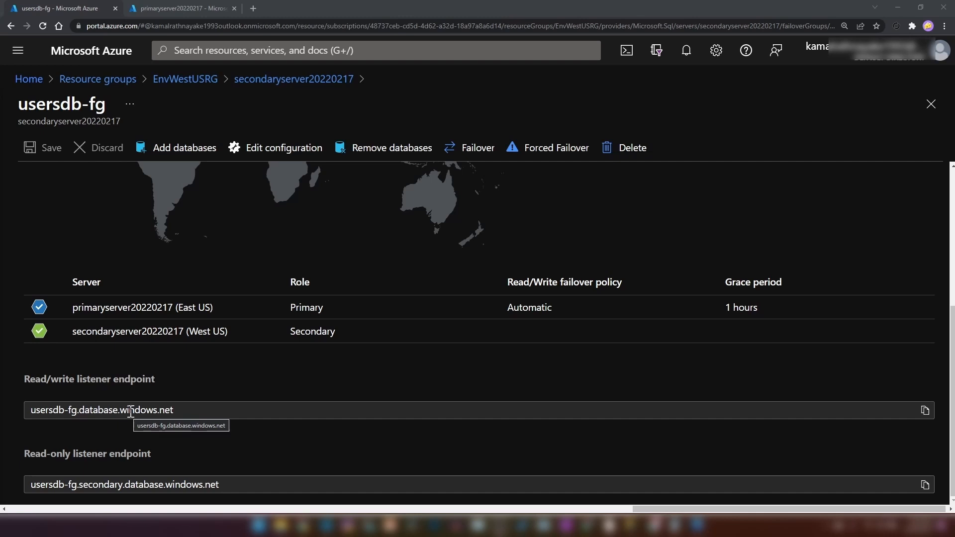
# In SQL Server Management Studio, connect to usersdb-fg.secondary.database.windows.net with SQL Server Authentication and inspect the UsersDb database.
pyautogui.click(104, 487)
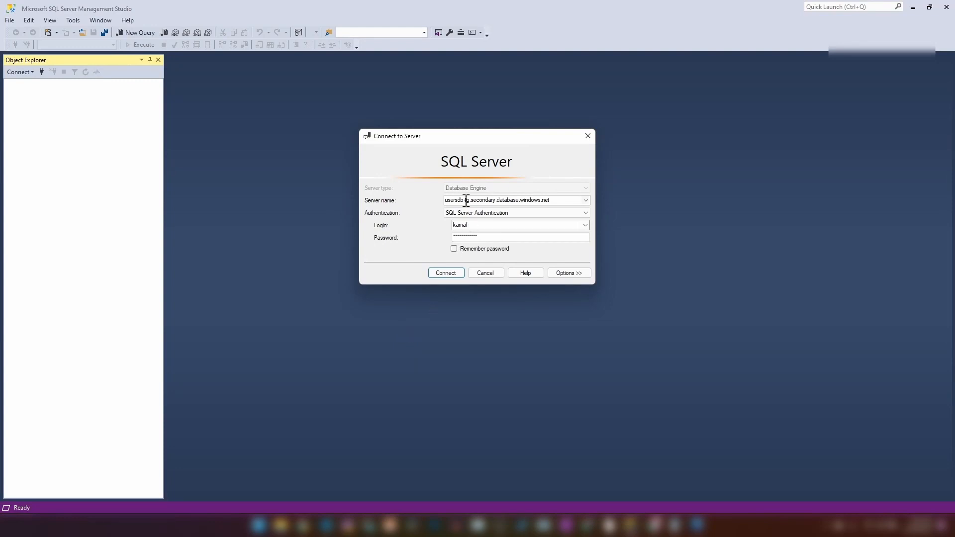
pyautogui.click(446, 273)
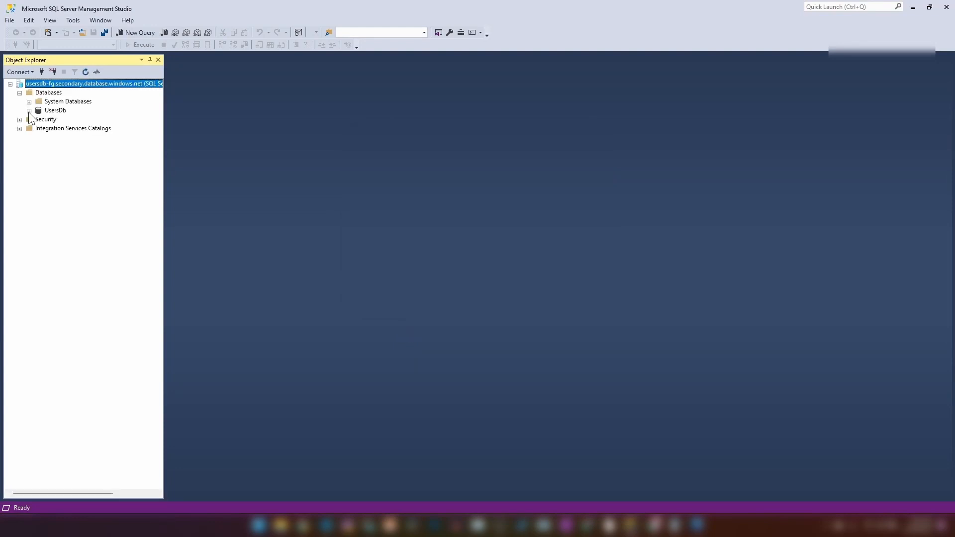
pyautogui.click(29, 111)
pyautogui.click(29, 111)
pyautogui.click(326, 527)
pyautogui.moveTo(198, 72); pyautogui.dragTo(257, 428)
pyautogui.click(348, 287)
# Back in the Azure portal, copy the read/write listener endpoint usersdb-fg.database.windows.net.
pyautogui.click(655, 526)
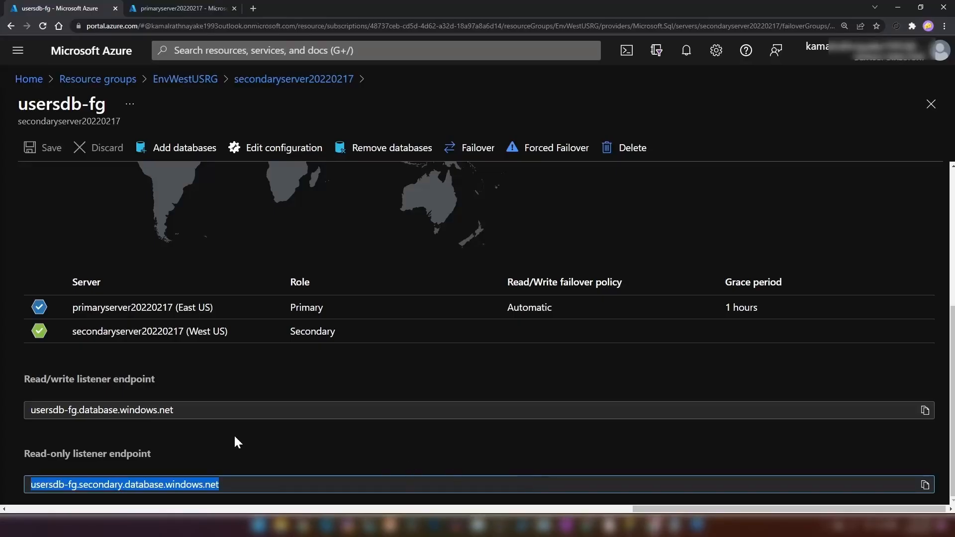
pyautogui.click(106, 410)
pyautogui.rightClick(107, 410)
pyautogui.click(124, 427)
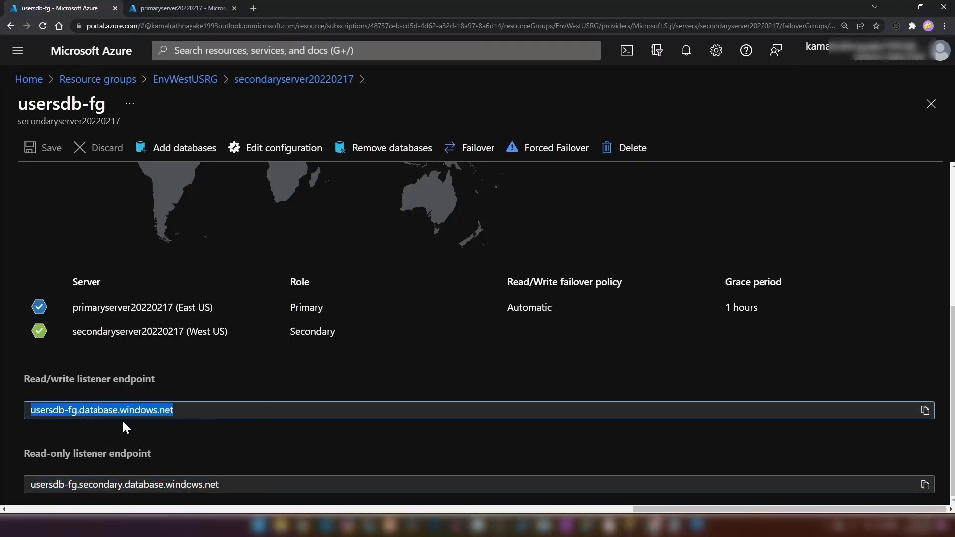
# Connect SQL Server Management Studio to the copied read/write listener endpoint as a Database Engine, entering the login's password.
pyautogui.click(630, 527)
pyautogui.click(19, 72)
pyautogui.click(37, 84)
pyautogui.rightClick(545, 201)
pyautogui.click(563, 245)
pyautogui.click(464, 236)
pyautogui.write('********')
pyautogui.press('Return')
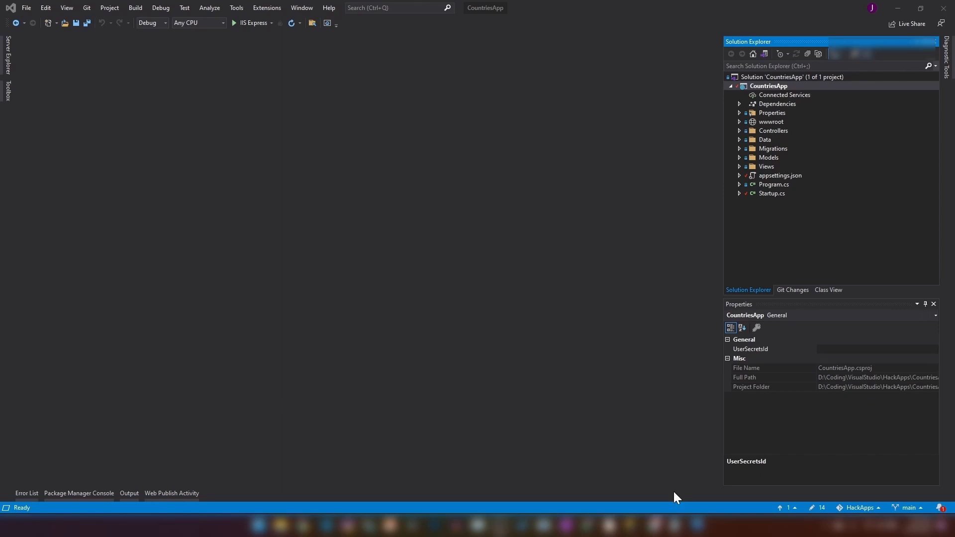
# Examine the architecture diagram of the two regions in Photos, then return to the CountriesApp solution in Visual Studio.
pyautogui.click(699, 526)
pyautogui.click(733, 434)
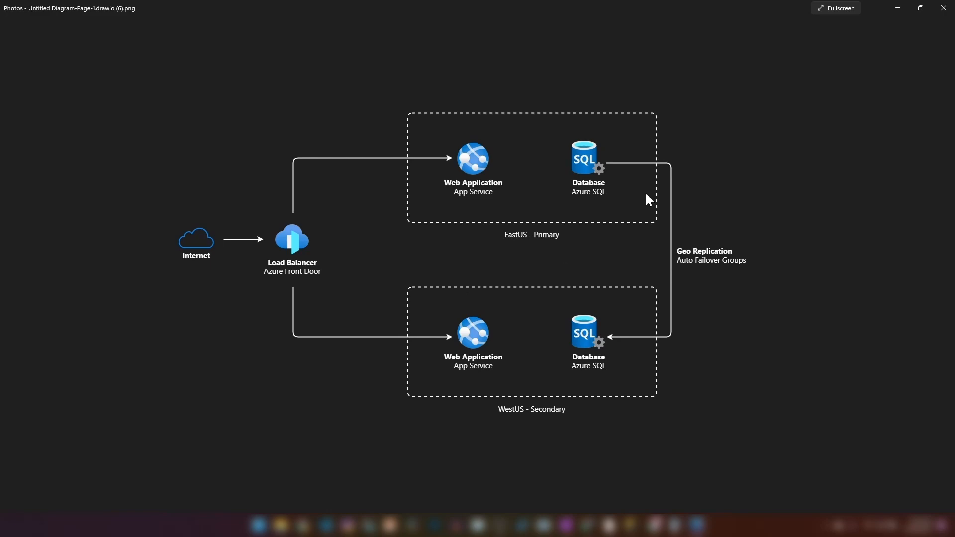
pyautogui.click(898, 8)
pyautogui.click(493, 234)
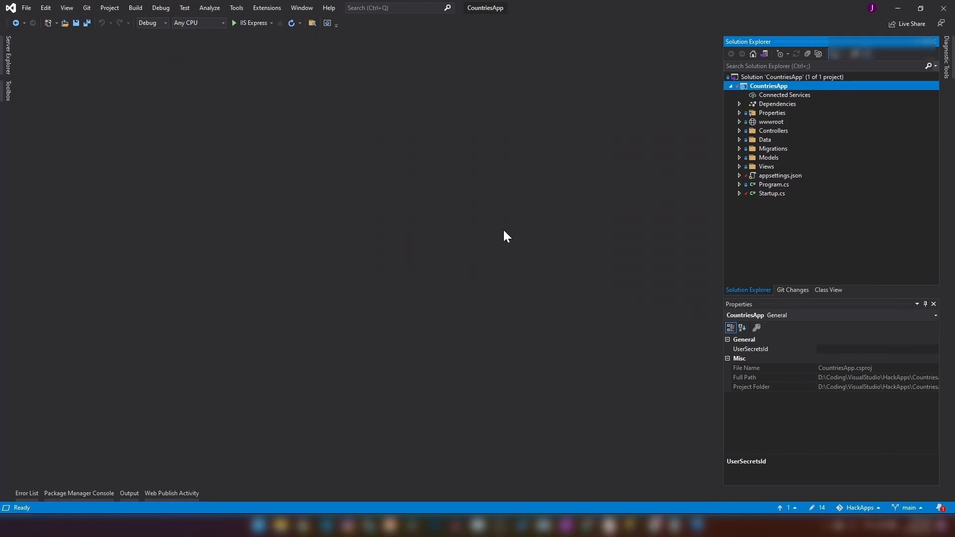
# Start publishing the CountriesApp project and download the publish profile of hademo-webapp-eastus from the EnvEastUSRG resource group in the Azure portal.
pyautogui.rightClick(741, 84)
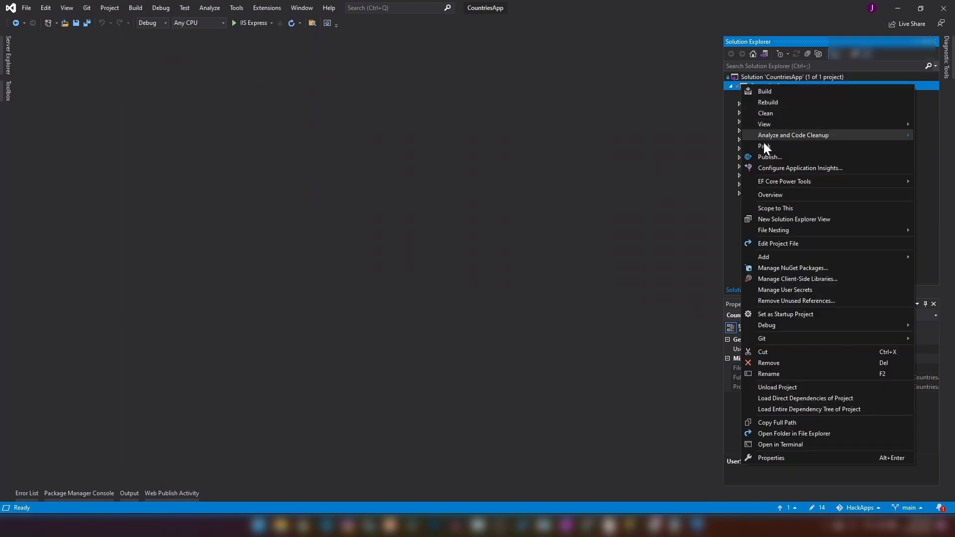
pyautogui.click(764, 157)
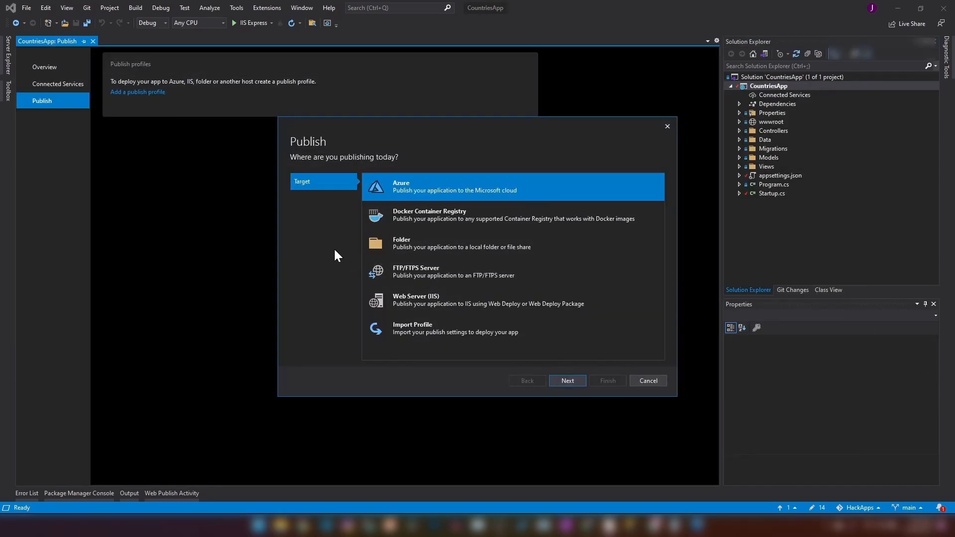
pyautogui.click(660, 528)
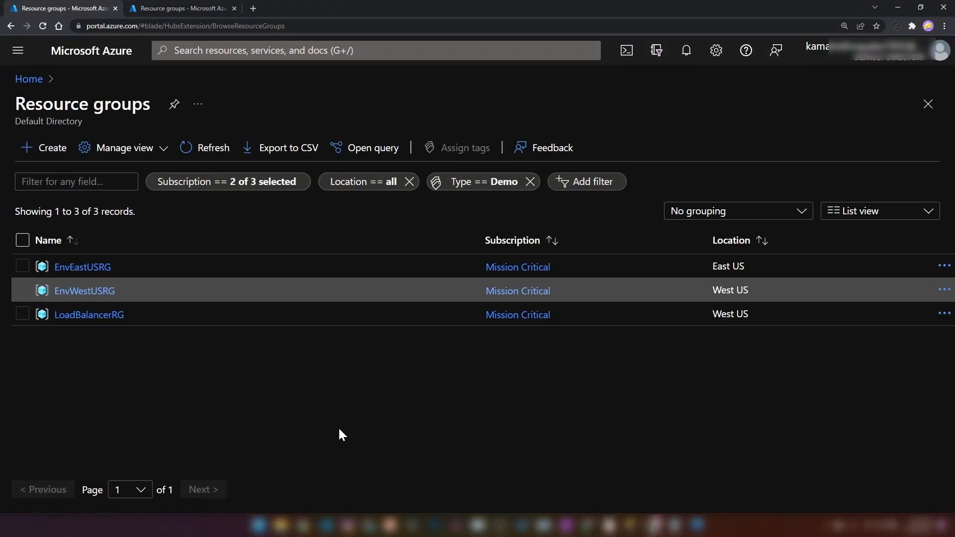
pyautogui.click(89, 268)
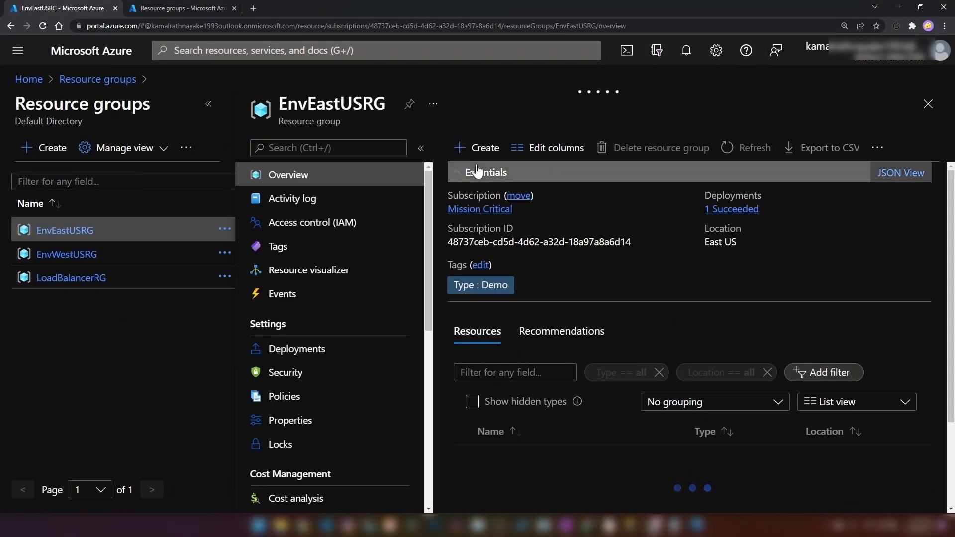
pyautogui.click(547, 379)
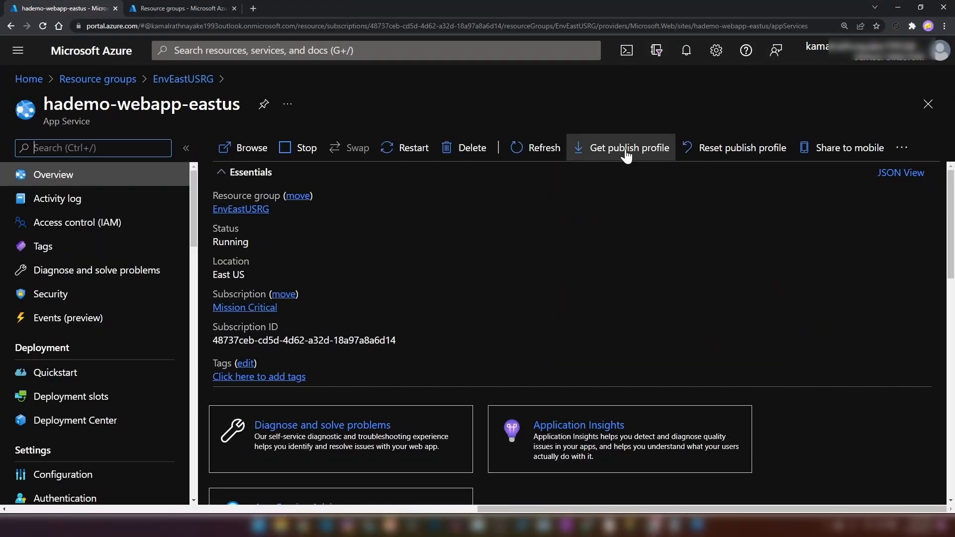
pyautogui.click(626, 149)
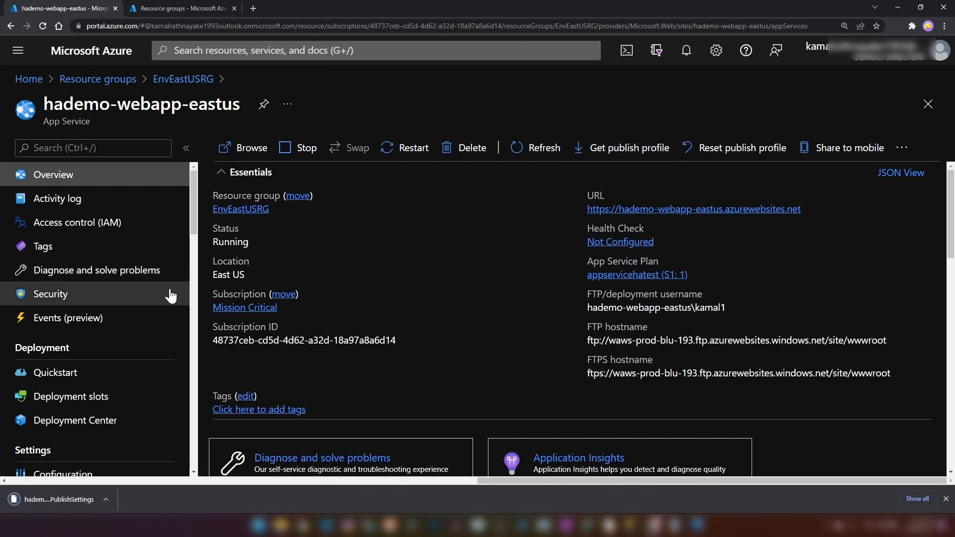
# In Visual Studio, import the hademo-webapp-eastus (1).PublishSettings file as the publish profile and publish CountriesApp with it.
pyautogui.click(551, 525)
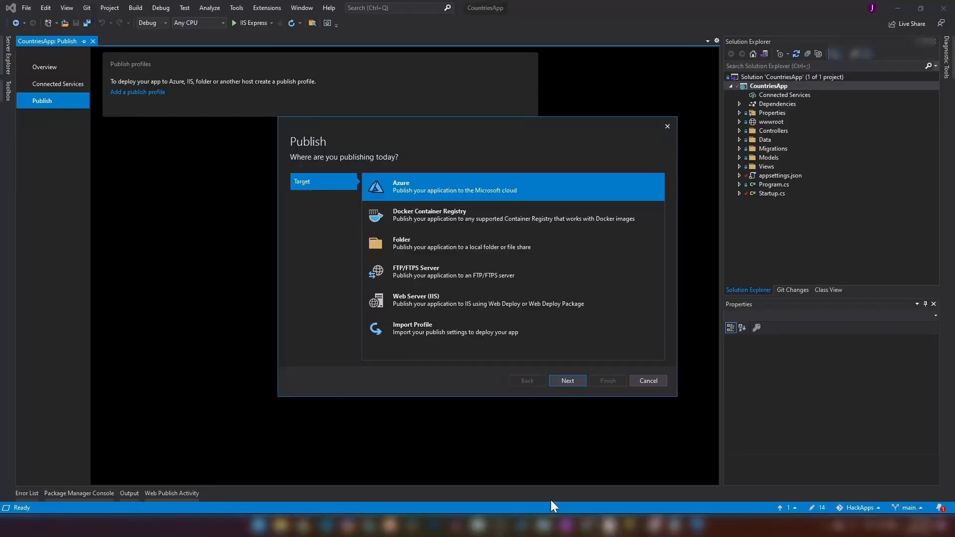
pyautogui.doubleClick(398, 324)
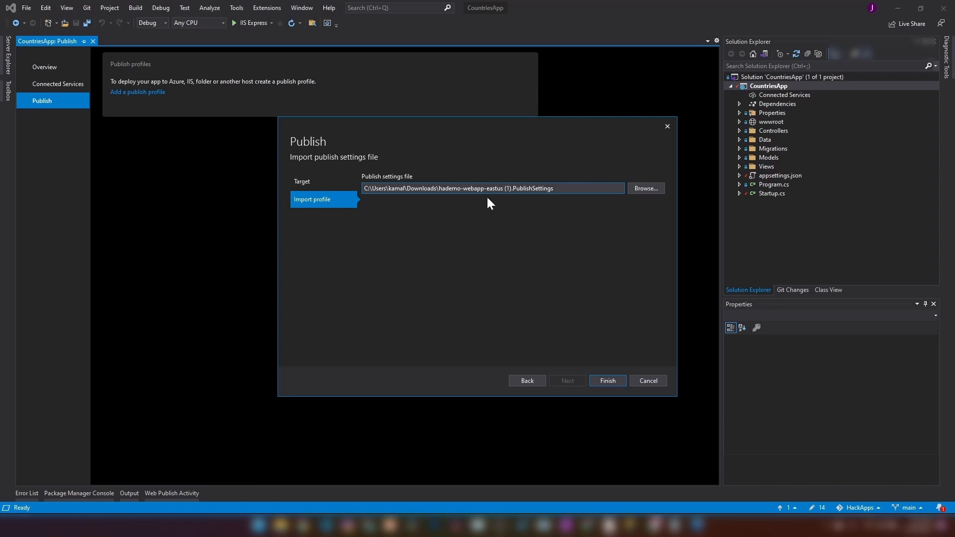
pyautogui.click(617, 381)
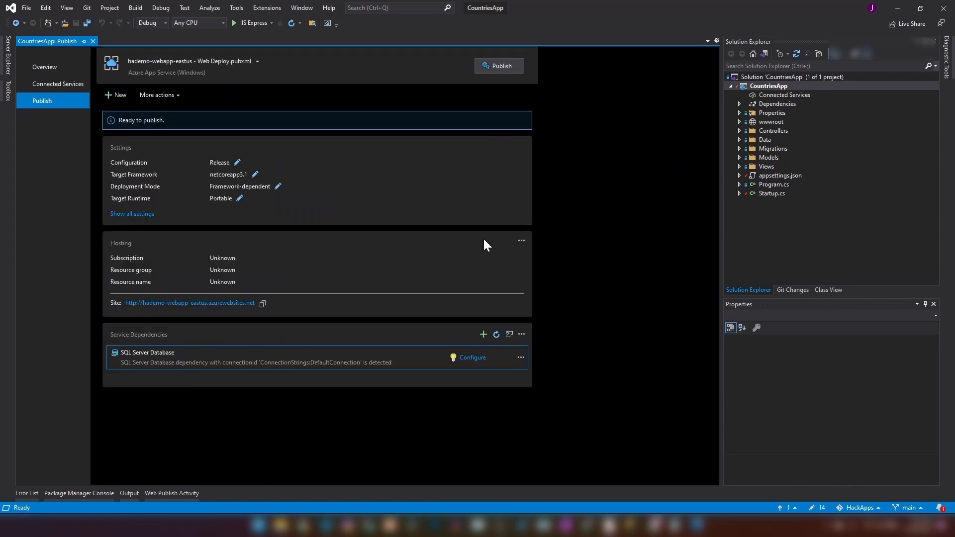
pyautogui.click(486, 70)
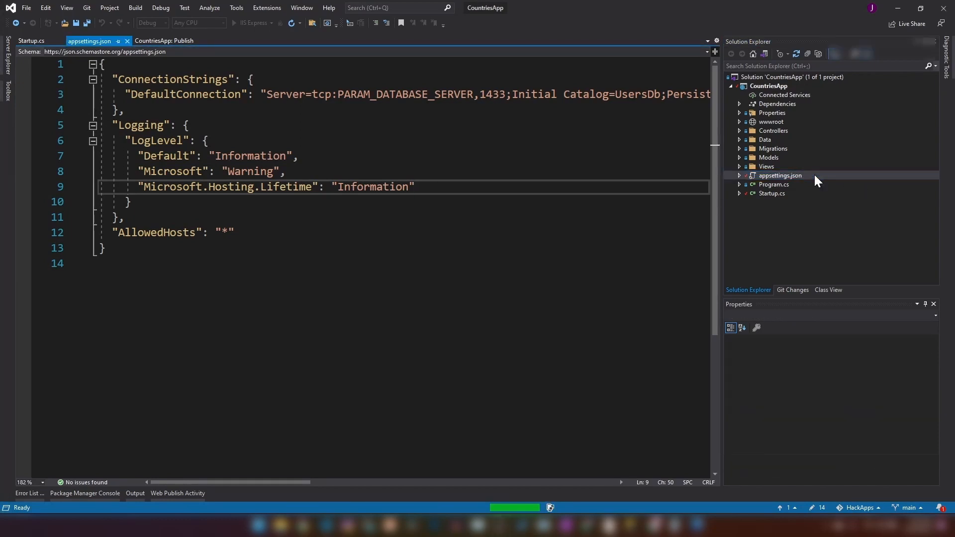
# Examine the PARAM_DATABASE_SERVER placeholder in appsettings.json and the Startup.cs code that replaces it with the DatabaseServer environment variable.
pyautogui.doubleClick(381, 94)
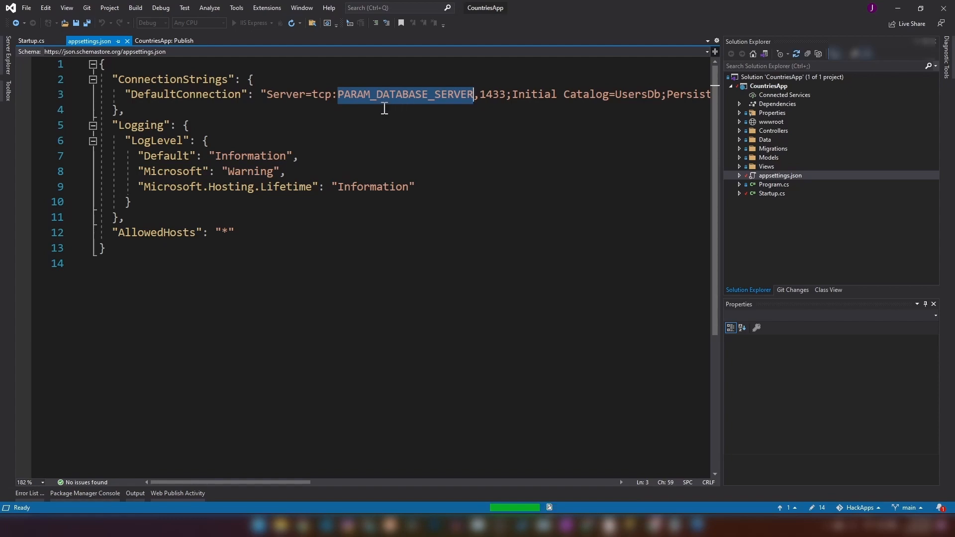
pyautogui.doubleClick(788, 194)
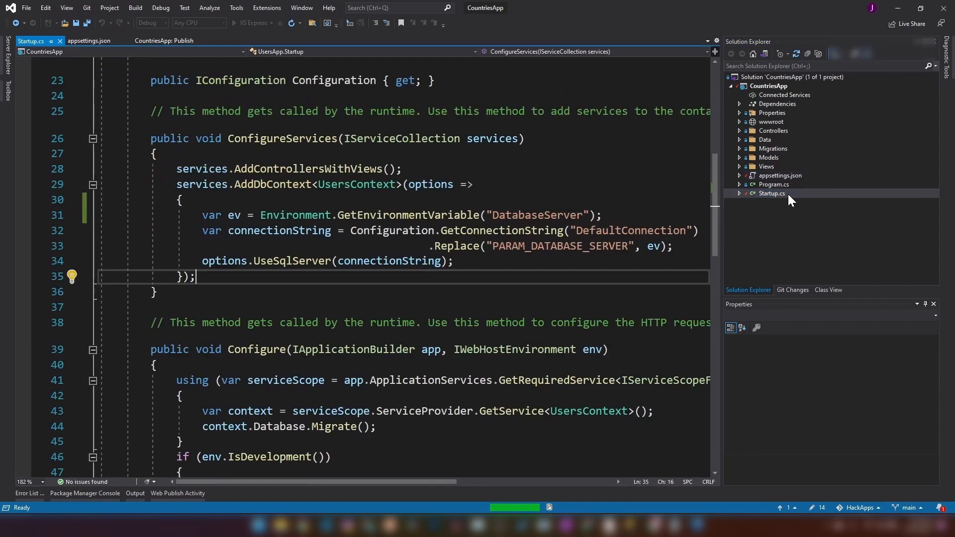
pyautogui.moveTo(404, 201); pyautogui.dragTo(438, 247)
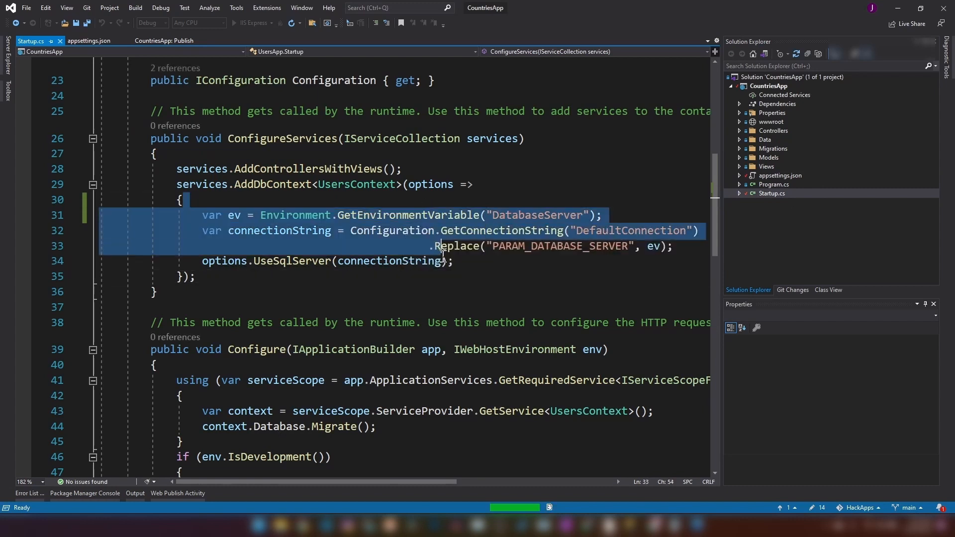
pyautogui.click(451, 280)
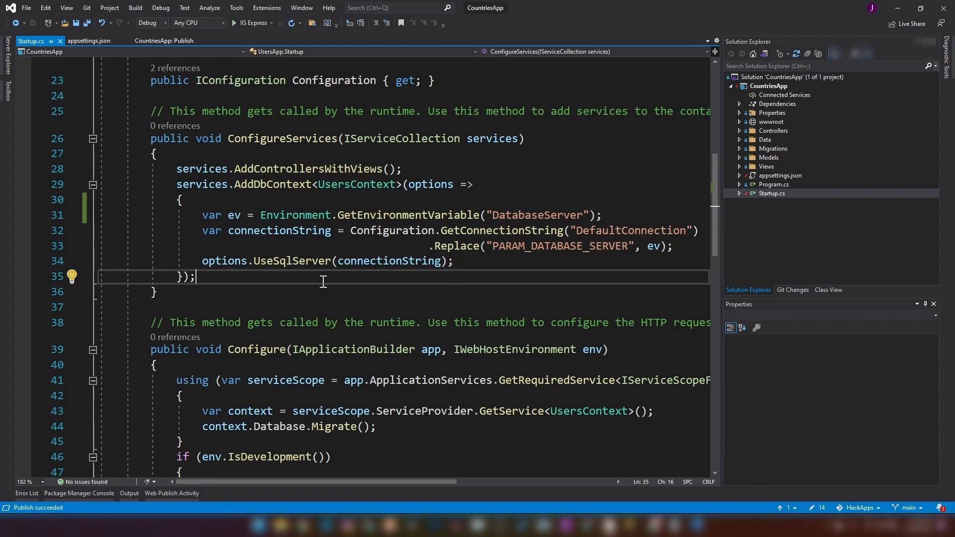
pyautogui.moveTo(225, 199); pyautogui.dragTo(238, 277)
pyautogui.click(237, 277)
pyautogui.click(662, 439)
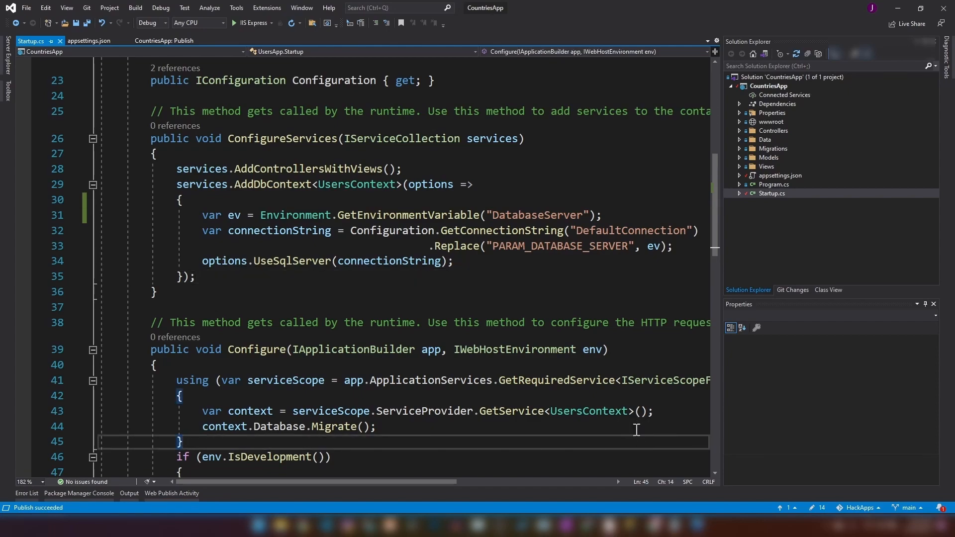
# In the Azure portal, open primaryserver20220217's usersdb-fg failover group from EnvEastUSRG and inspect its read/write listener endpoint.
pyautogui.click(651, 478)
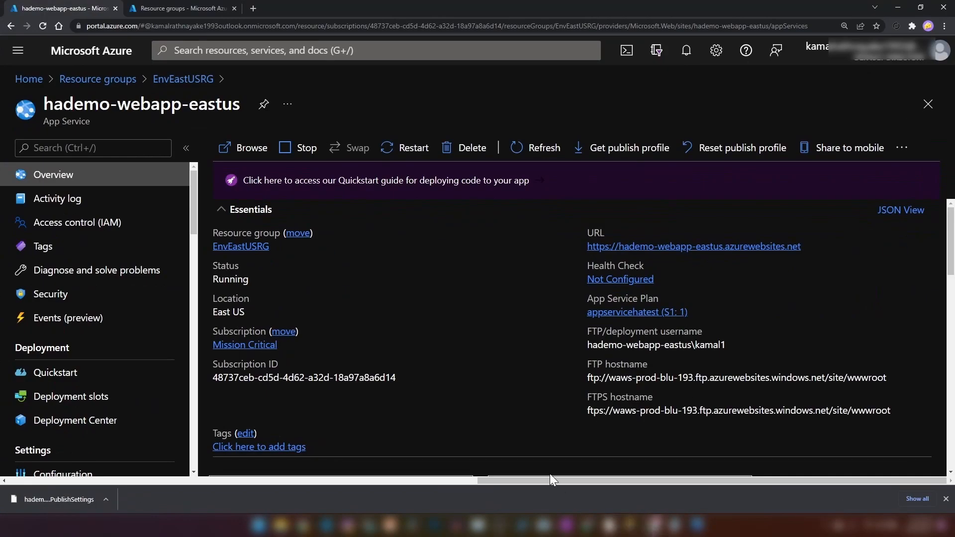
pyautogui.click(115, 80)
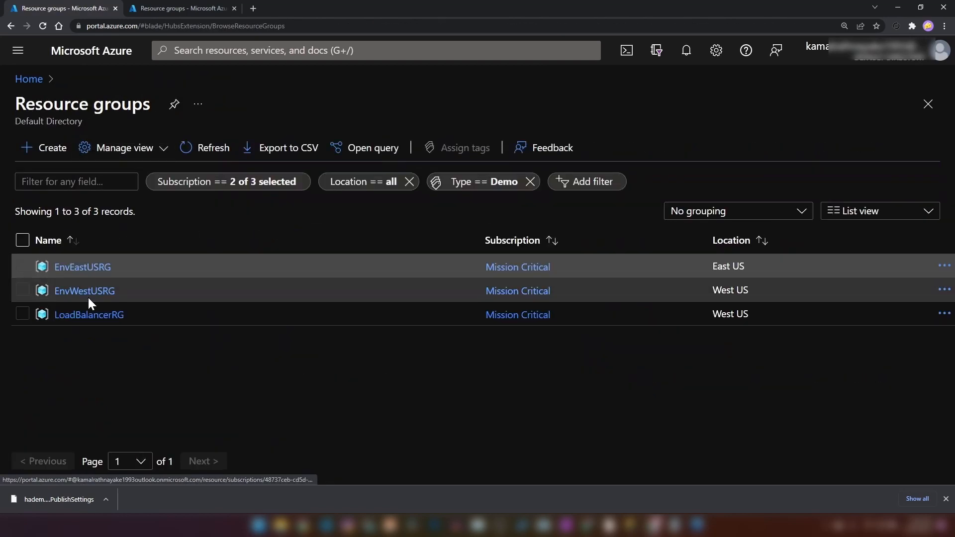
pyautogui.click(83, 267)
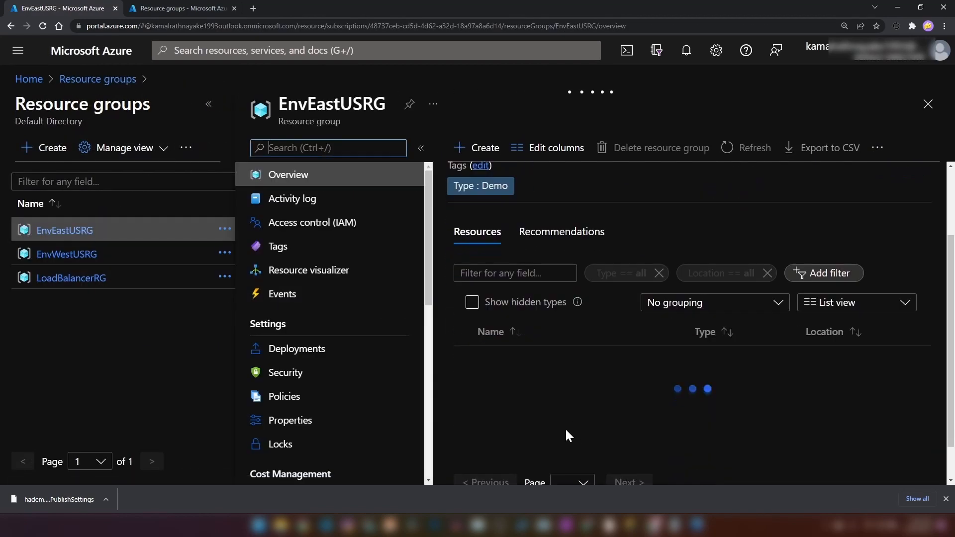
pyautogui.click(472, 384)
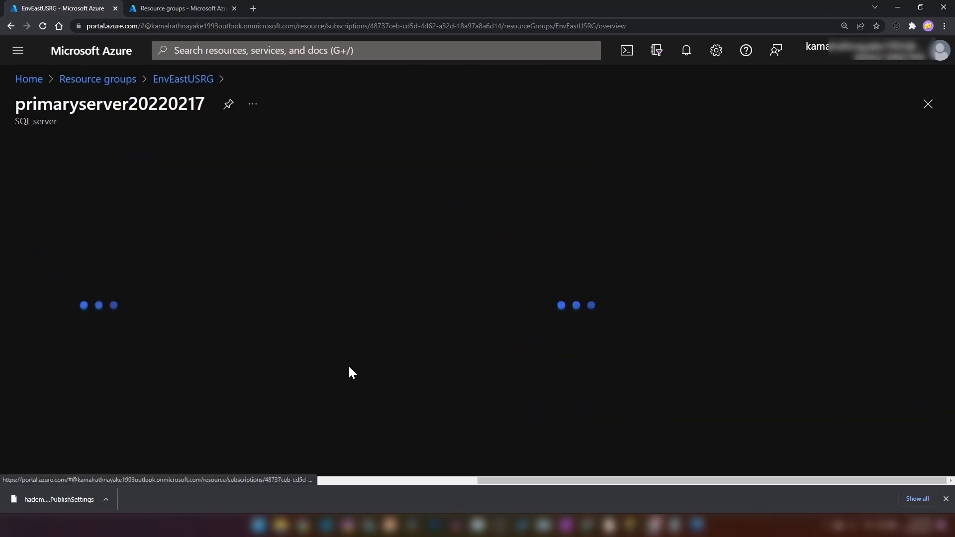
pyautogui.scroll(-5, 122, 368)
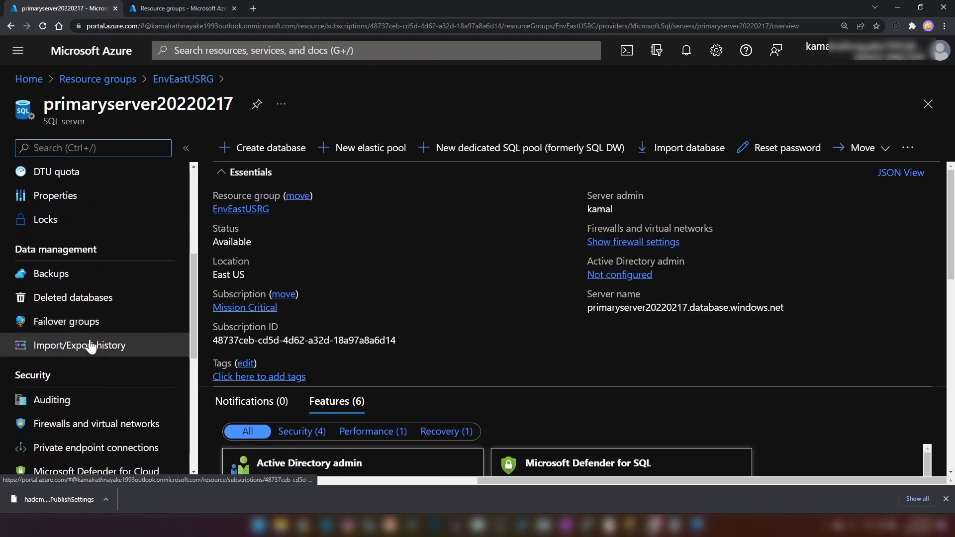
pyautogui.click(90, 329)
pyautogui.click(264, 247)
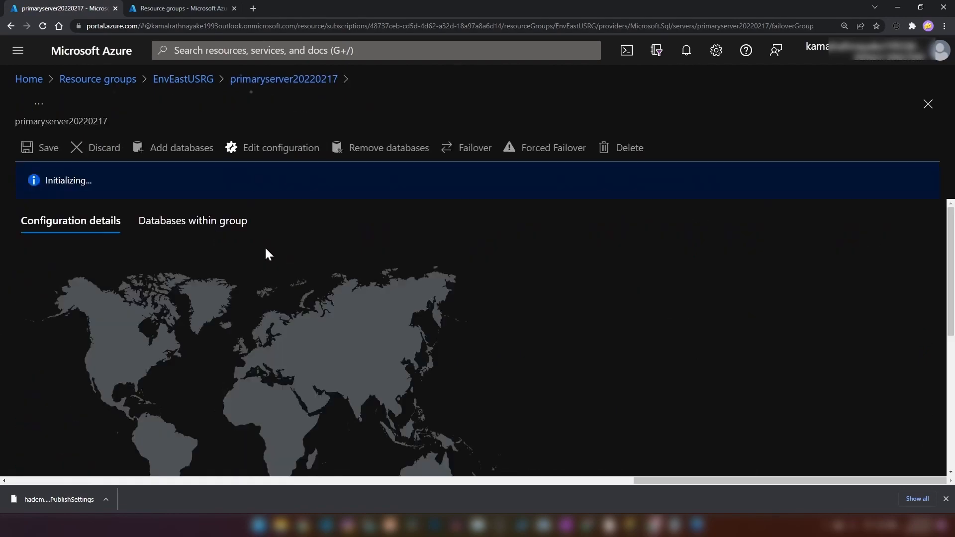
pyautogui.scroll(-5, 227, 255)
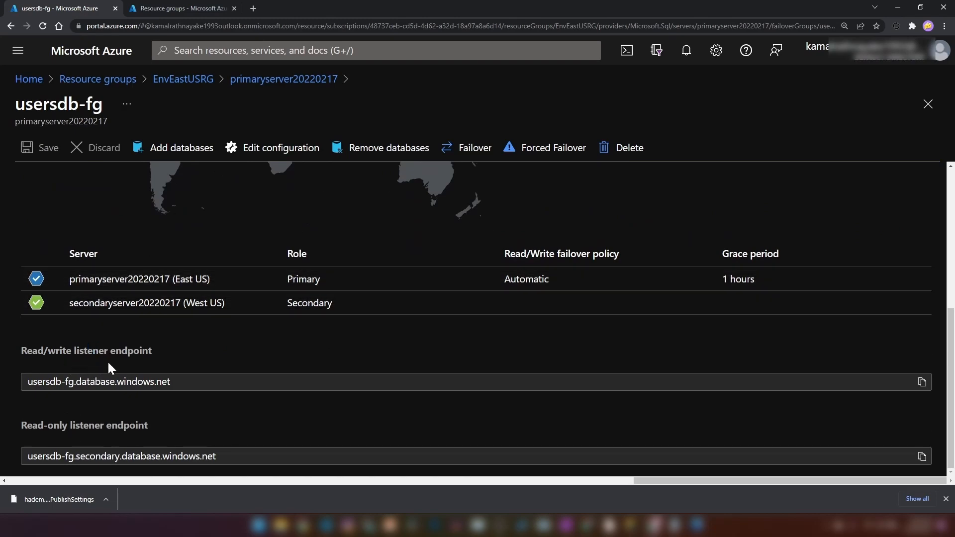
pyautogui.click(102, 383)
pyautogui.rightClick(100, 384)
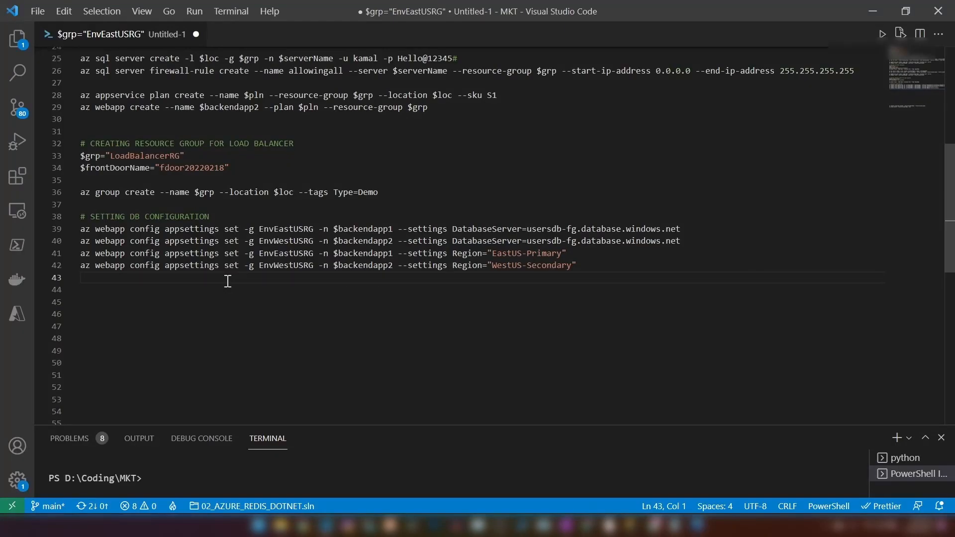
# In Visual Studio Code, run the four appsettings commands setting both web apps' DatabaseServer to usersdb-fg.database.windows.net and Region to EastUS-Primary and WestUS-Secondary.
pyautogui.moveTo(225, 229); pyautogui.dragTo(229, 278)
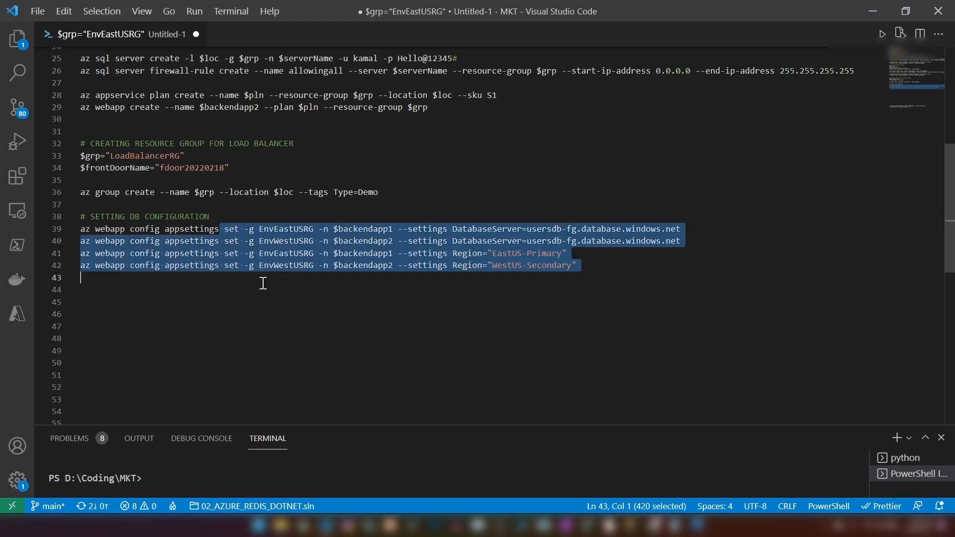
pyautogui.click(264, 284)
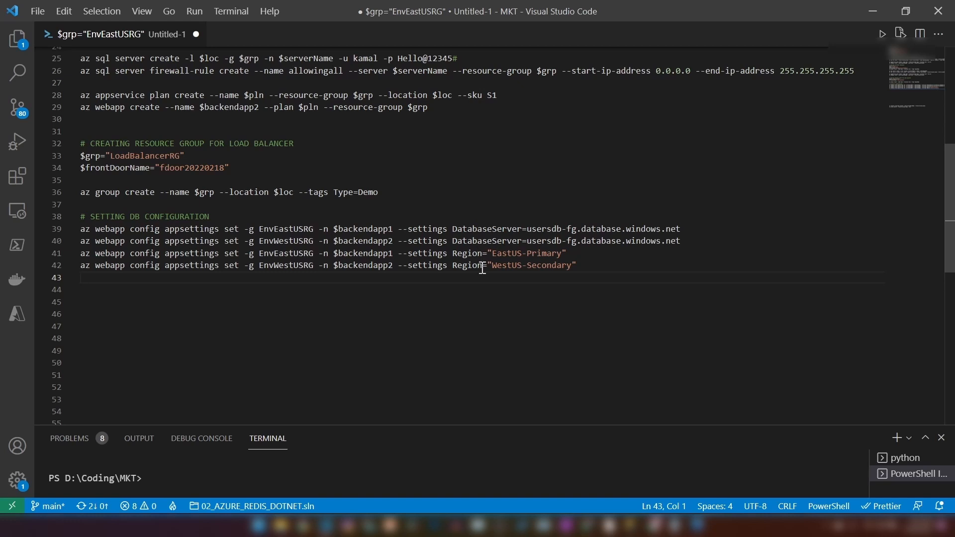
pyautogui.click(592, 268)
pyautogui.moveTo(589, 269); pyautogui.dragTo(70, 238)
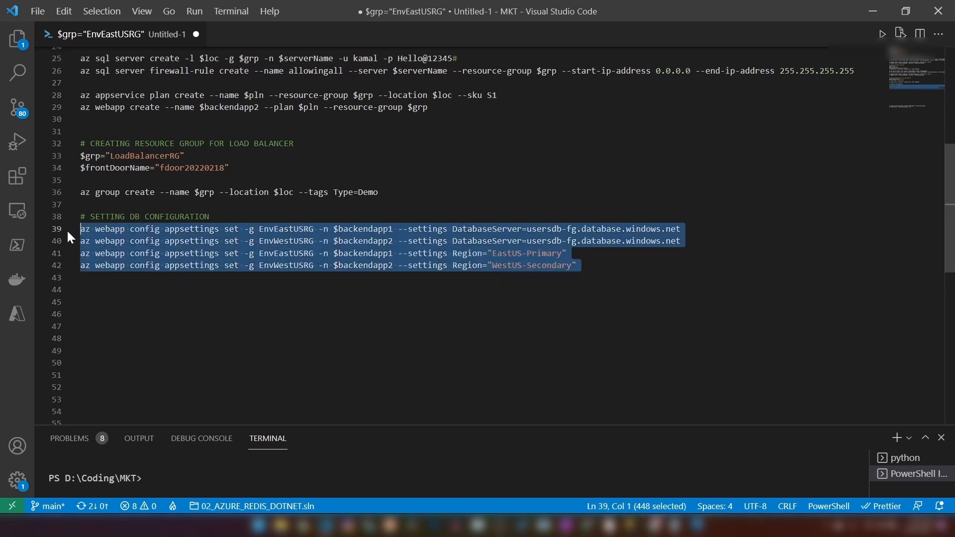
pyautogui.press('F8')
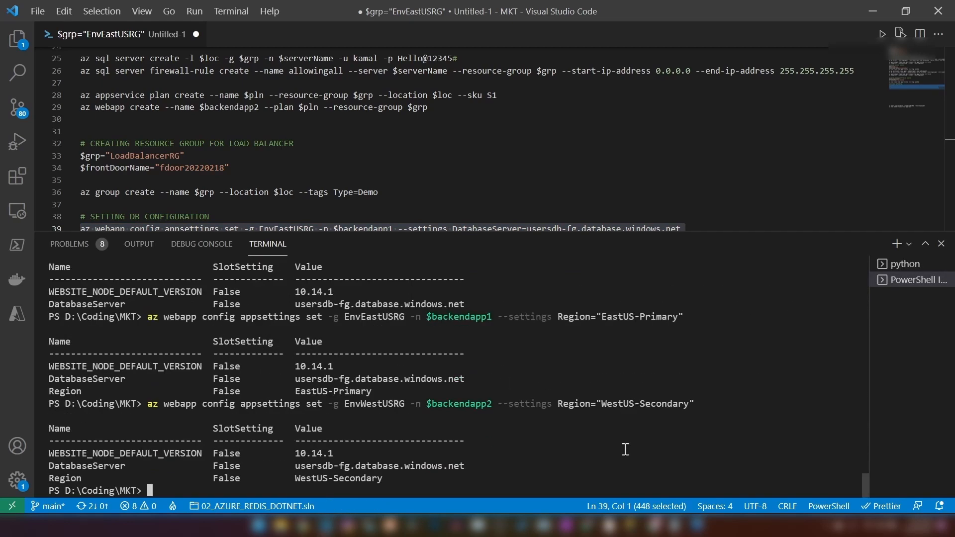
# In the Azure portal, open the configuration of hademo-webapp-eastus and reveal its DatabaseServer and Region values.
pyautogui.click(654, 526)
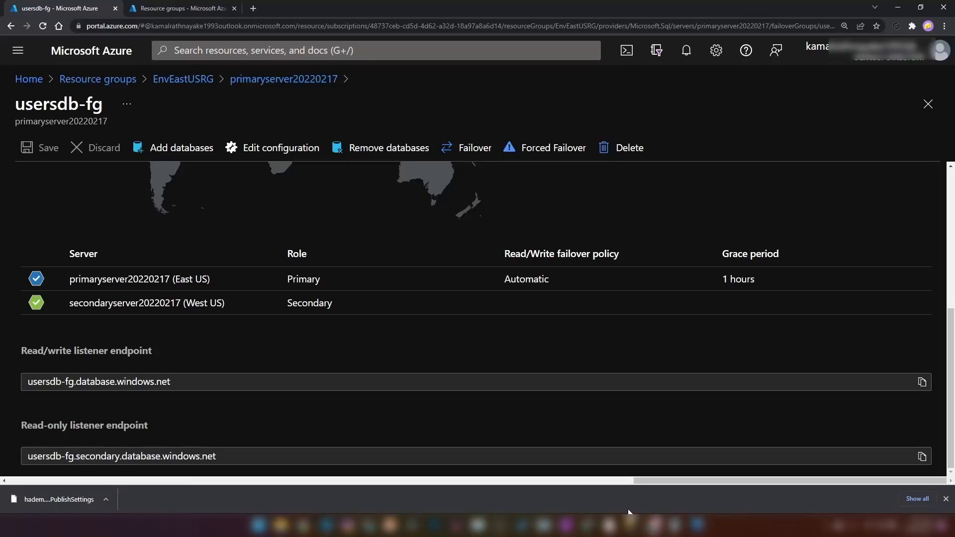
pyautogui.click(166, 80)
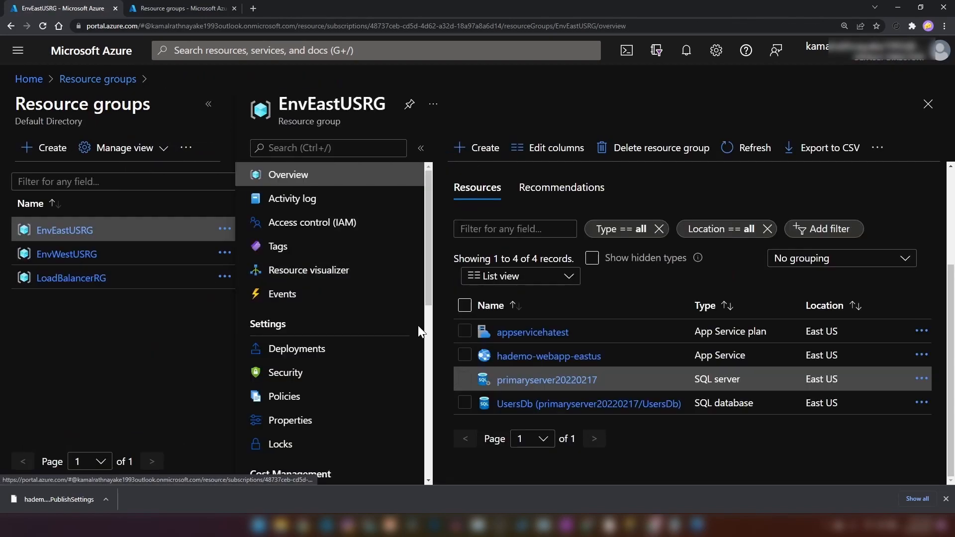
pyautogui.click(518, 356)
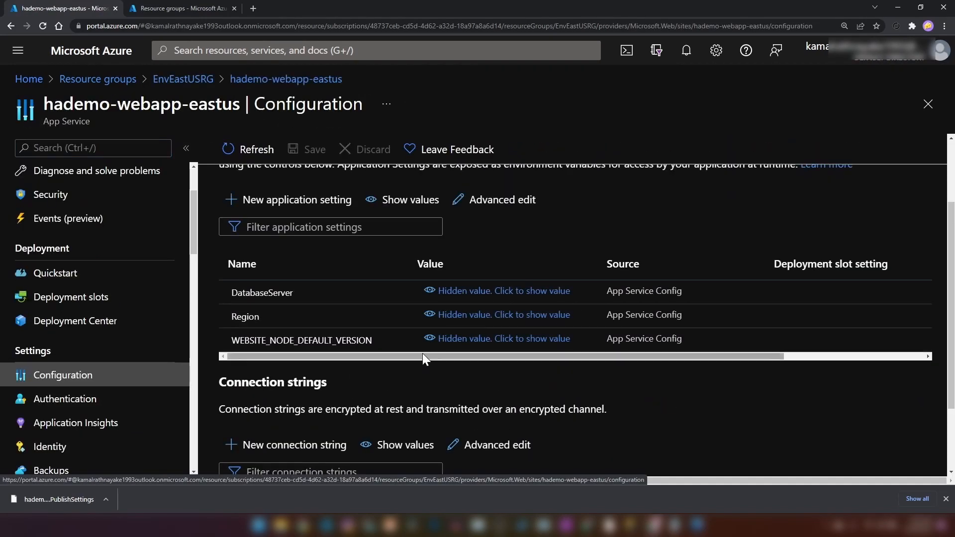
pyautogui.click(468, 294)
pyautogui.click(472, 313)
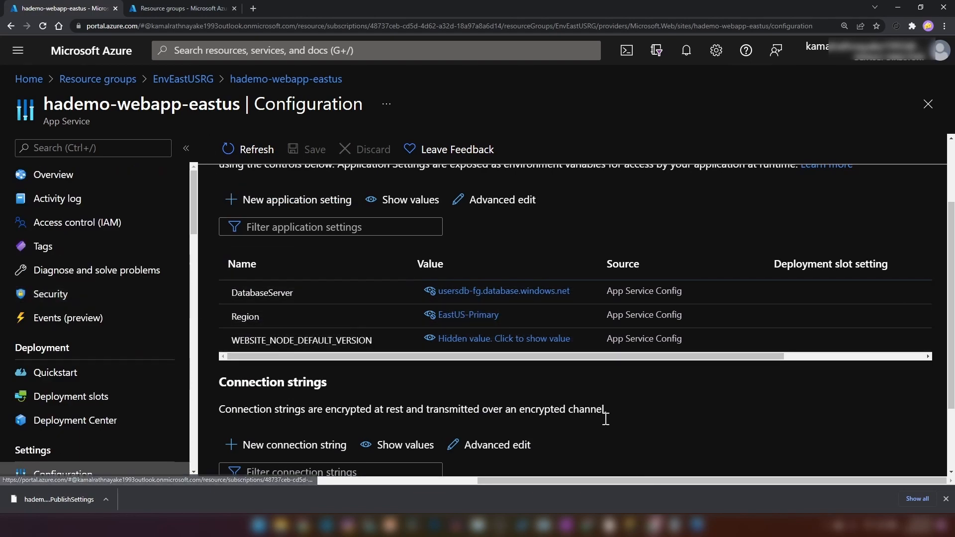
# Return to Startup.cs in Visual Studio and open the CountriesApp publish page.
pyautogui.click(611, 526)
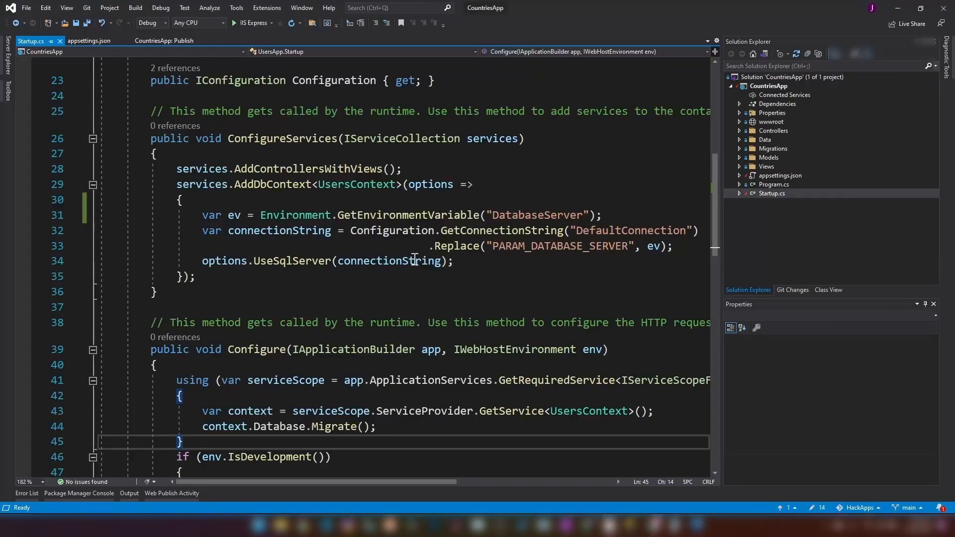
pyautogui.click(413, 260)
pyautogui.click(164, 40)
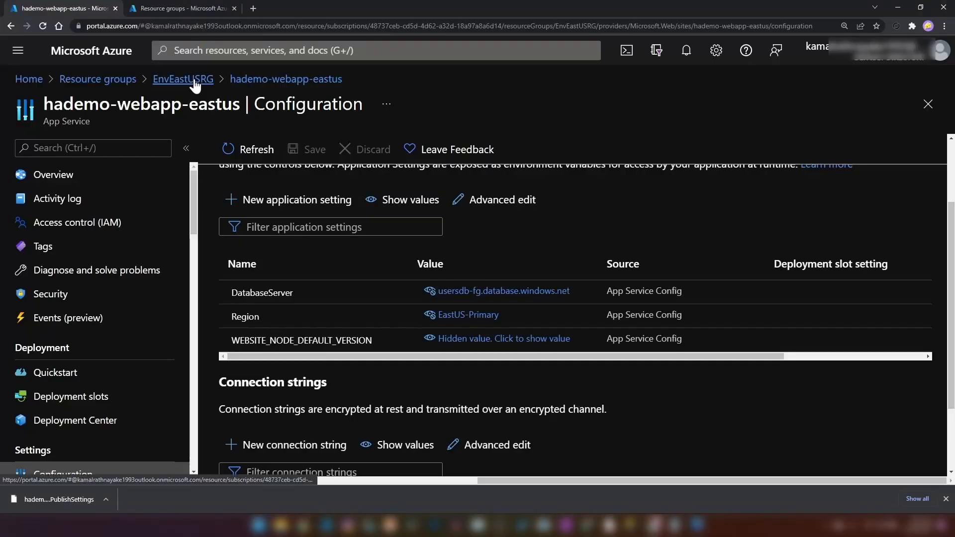
# From EnvEastUSRG in the Azure portal, browse to the hademo-webapp-eastus site and enlarge the page.
pyautogui.click(194, 79)
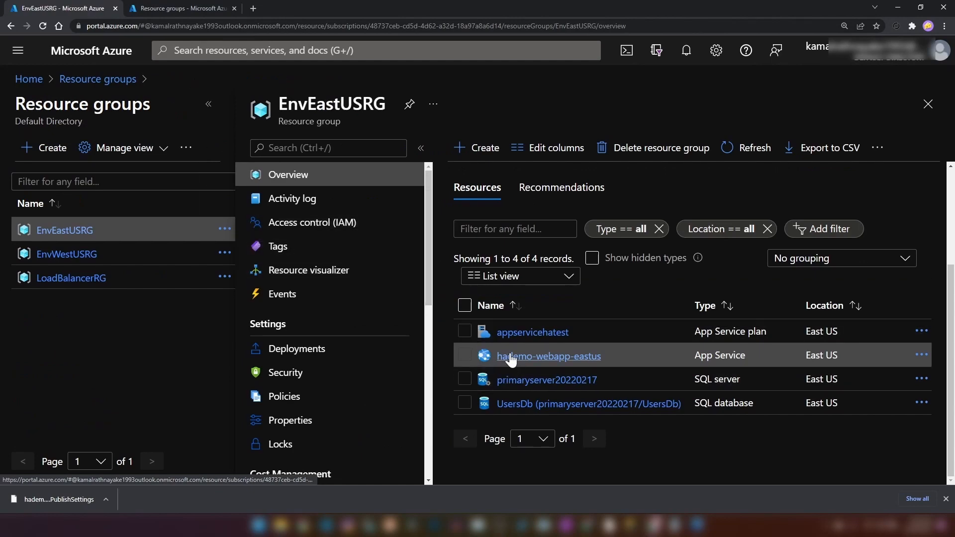
pyautogui.click(548, 356)
pyautogui.click(236, 148)
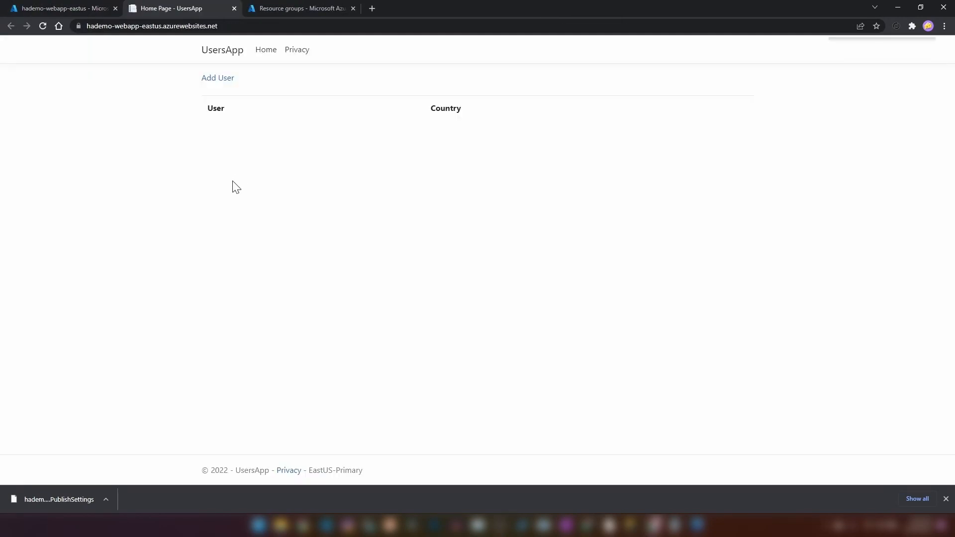
pyautogui.hotkey('ctrl', '+')
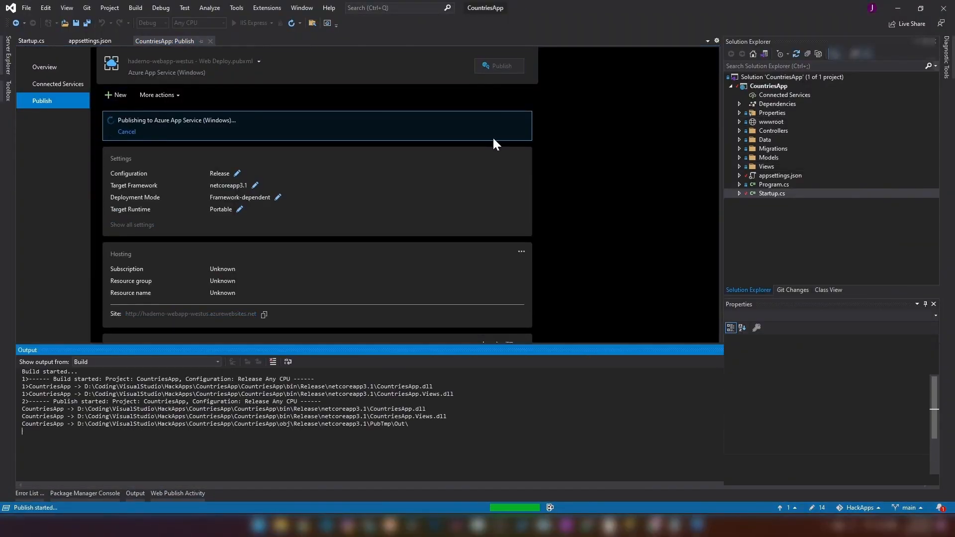
# Follow the publishing of CountriesApp to hademo-webapp-westus and check the region label in that site's footer.
pyautogui.click(620, 160)
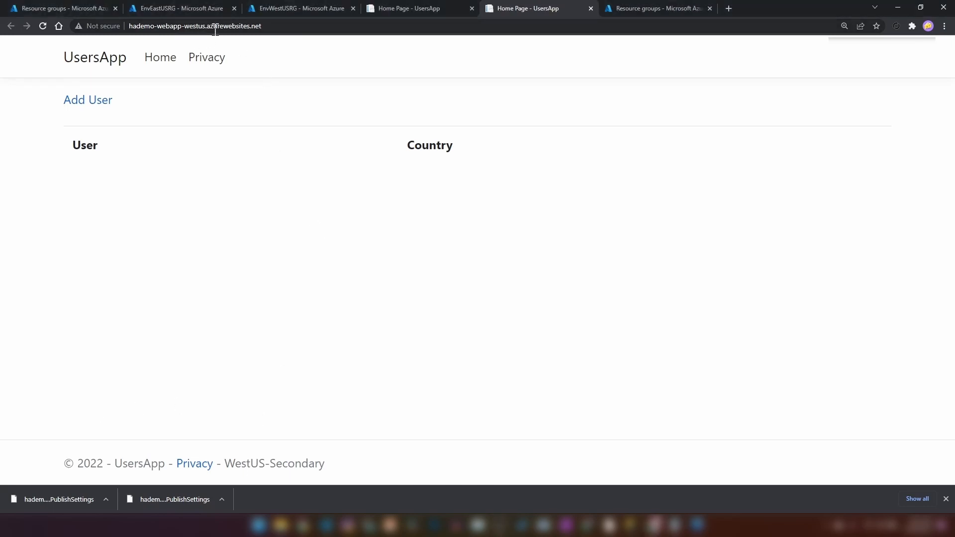
pyautogui.moveTo(237, 464); pyautogui.dragTo(353, 463)
pyautogui.click(354, 467)
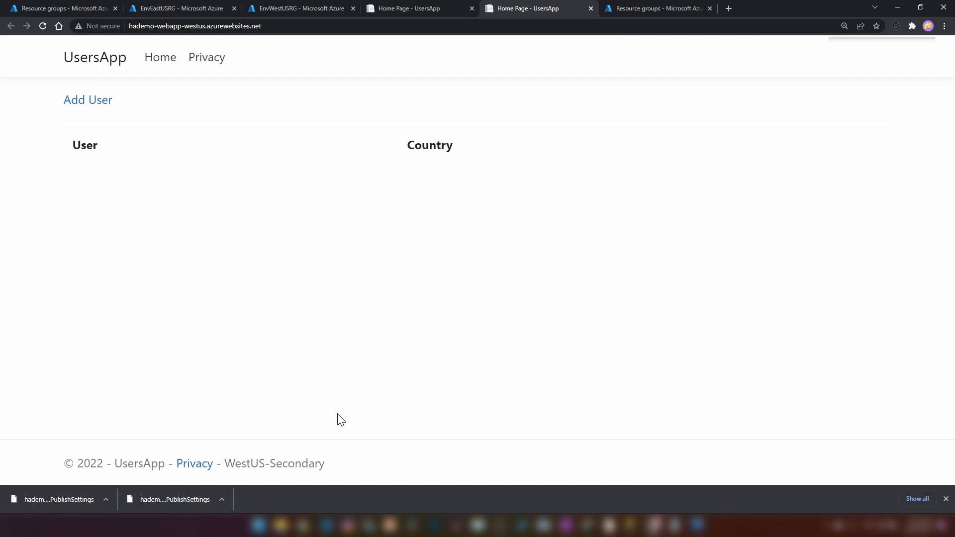
# On the hademo-webapp-eastus site, add a user with a suggested name and USA as the country.
pyautogui.hotkey('ctrl', 'shift', 'Tab')
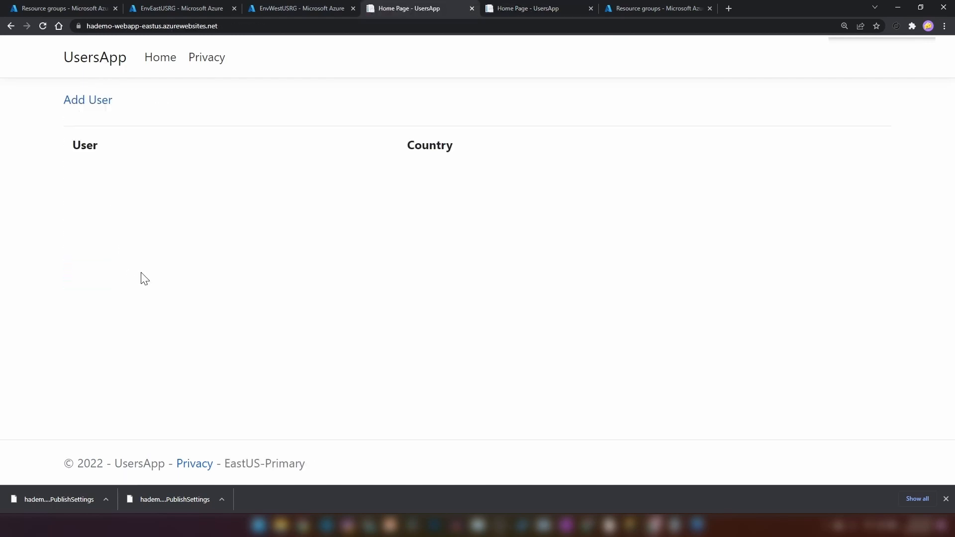
pyautogui.click(81, 106)
pyautogui.click(140, 172)
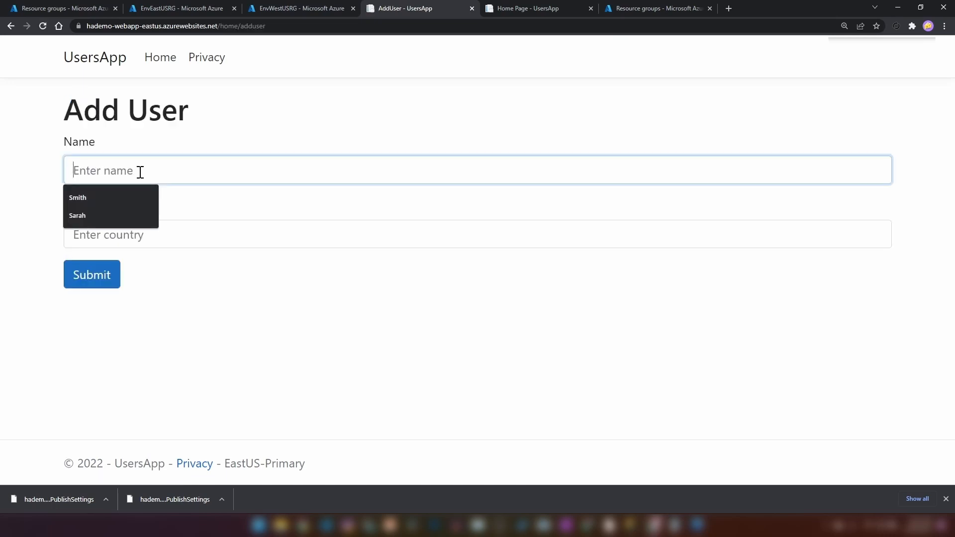
pyautogui.click(77, 215)
pyautogui.click(122, 234)
pyautogui.click(108, 265)
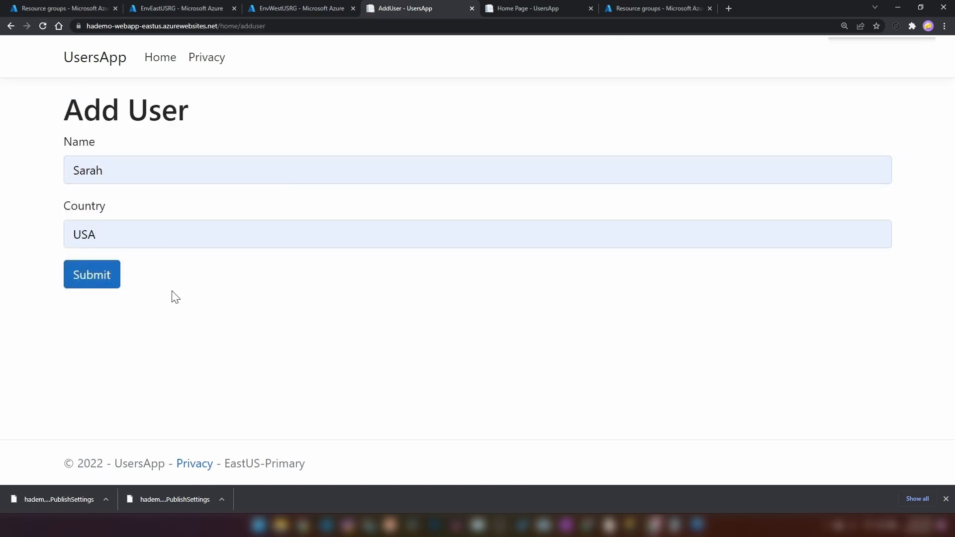
pyautogui.click(96, 281)
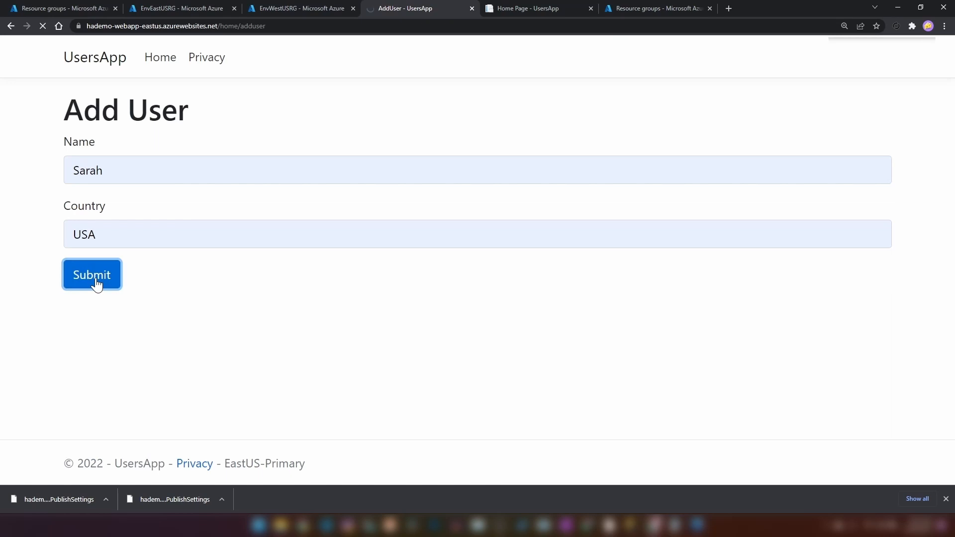
# Reload the hademo-webapp-westus site and compare its user list and region label with those of the hademo-webapp-eastus site.
pyautogui.hotkey('ctrl', 'Tab')
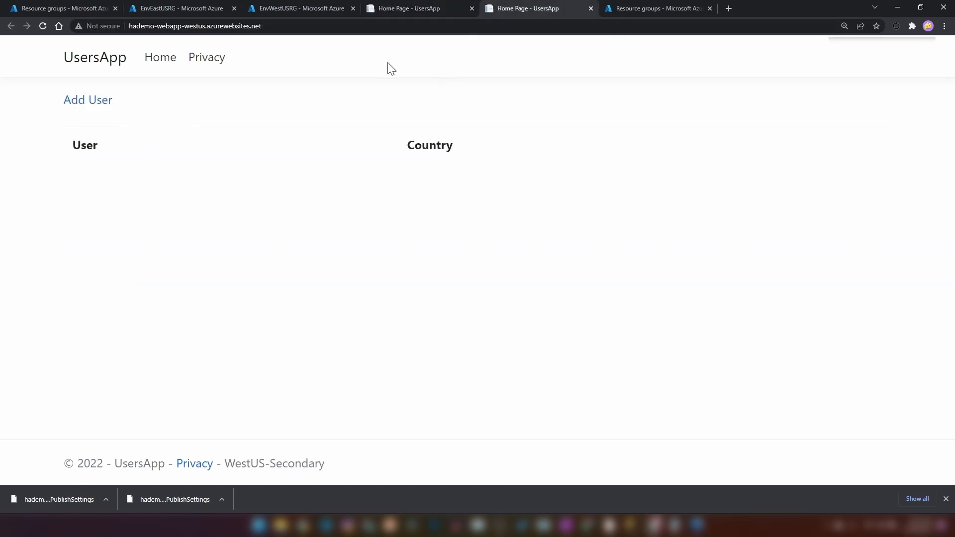
pyautogui.click(44, 27)
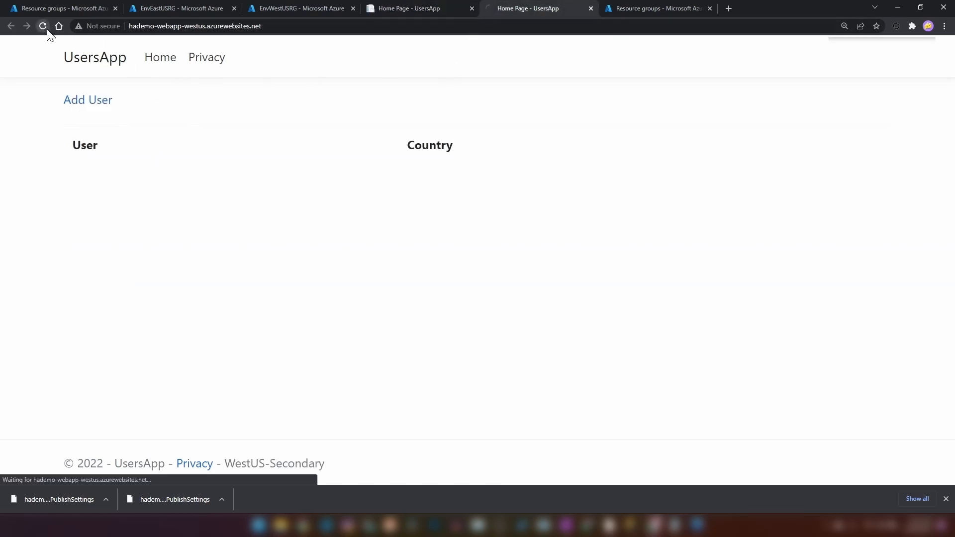
pyautogui.click(425, 7)
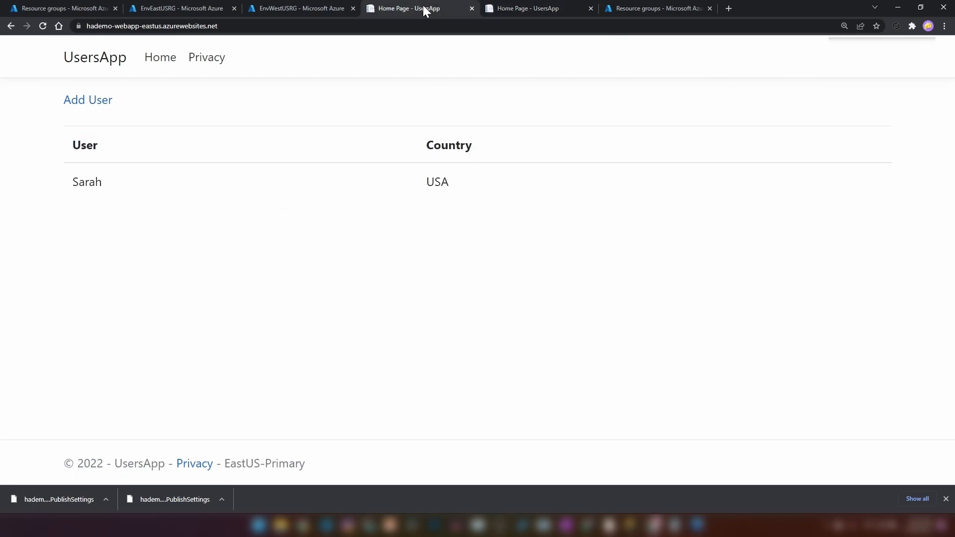
pyautogui.click(505, 5)
pyautogui.click(432, 4)
pyautogui.click(506, 4)
pyautogui.click(427, 4)
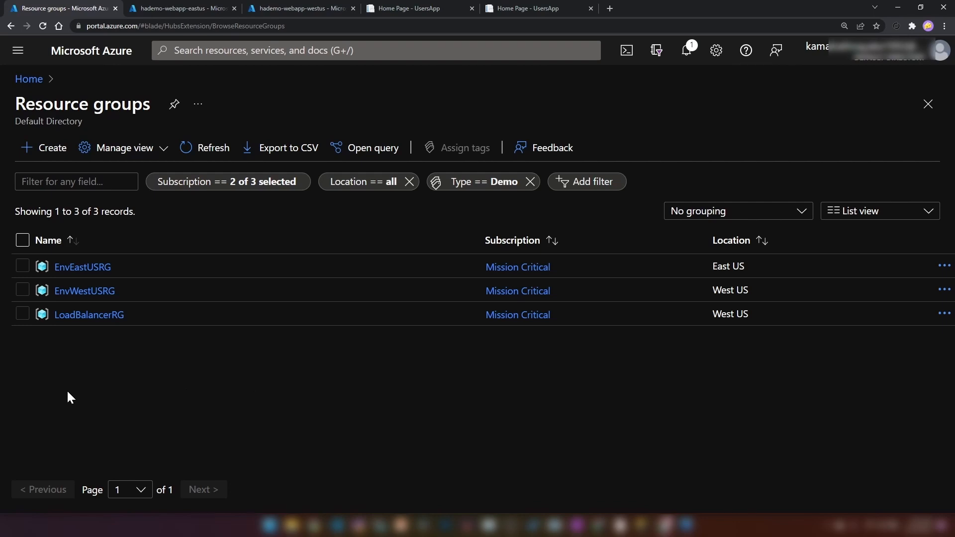
# From the LoadBalancerRG resource group, find Front Door in the marketplace and start creating one.
pyautogui.click(102, 316)
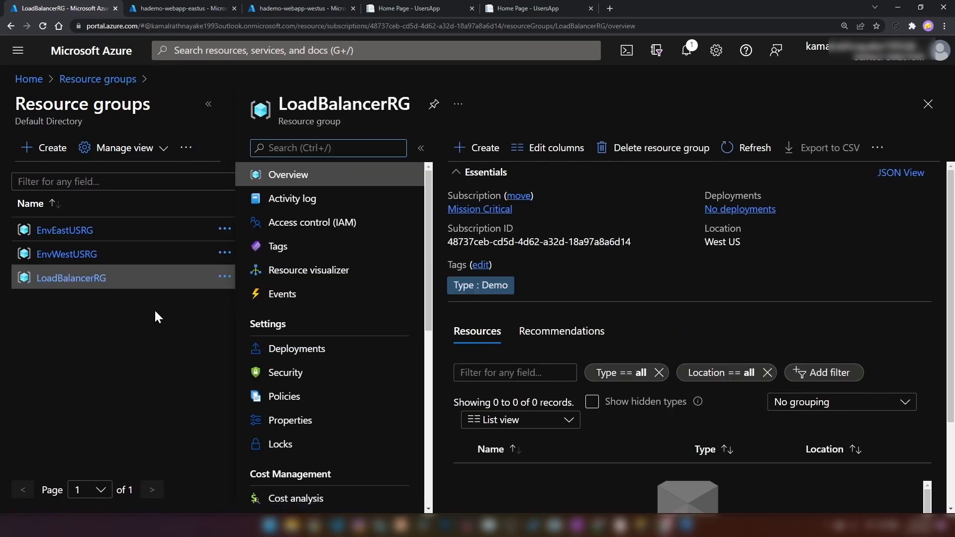
pyautogui.click(489, 155)
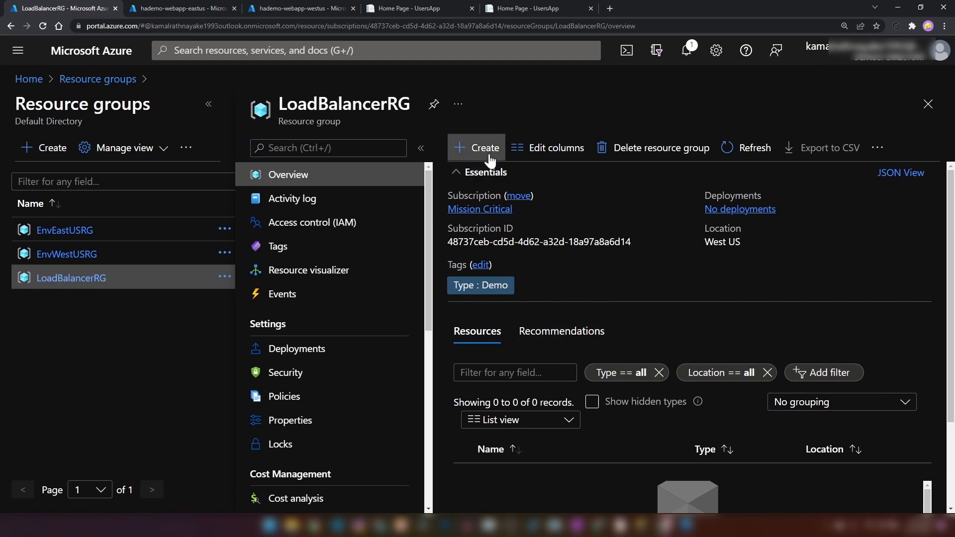
pyautogui.write('front doo')
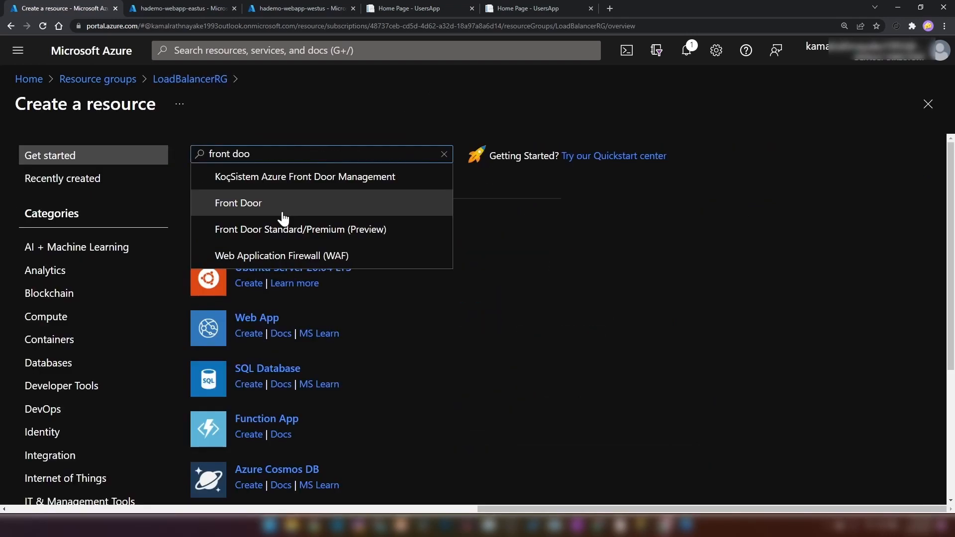
pyautogui.click(278, 208)
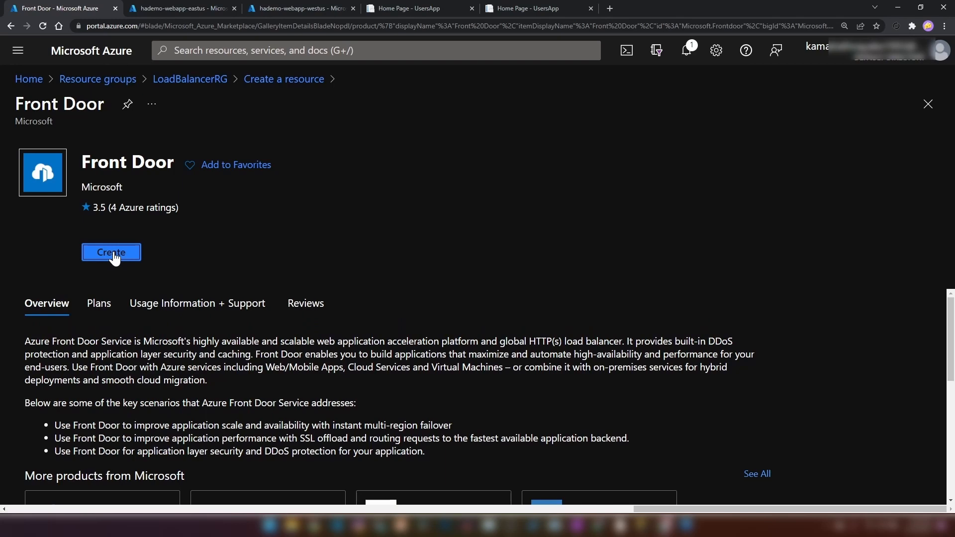
pyautogui.click(111, 253)
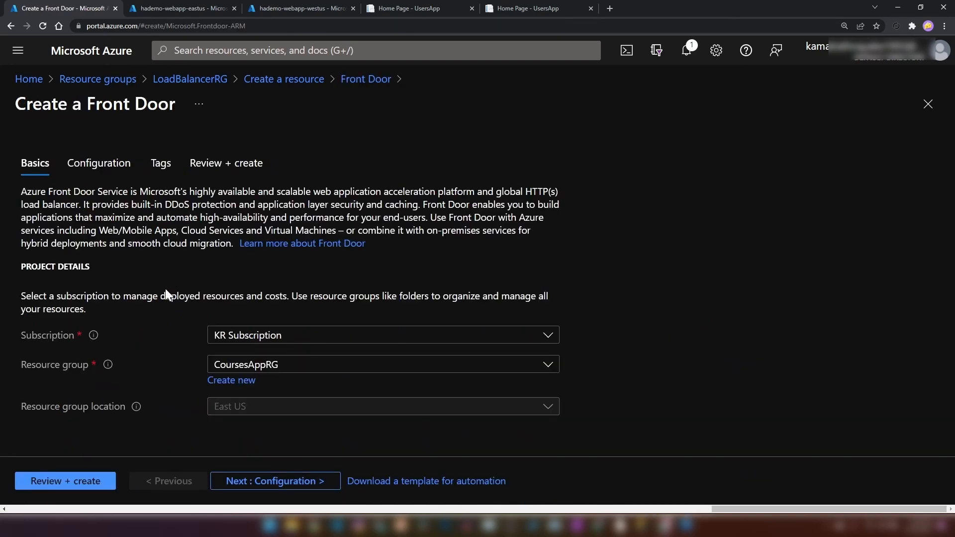
# Choose the Mission Critical subscription with LoadBalancerRG for the Front Door and proceed to its configuration.
pyautogui.click(273, 335)
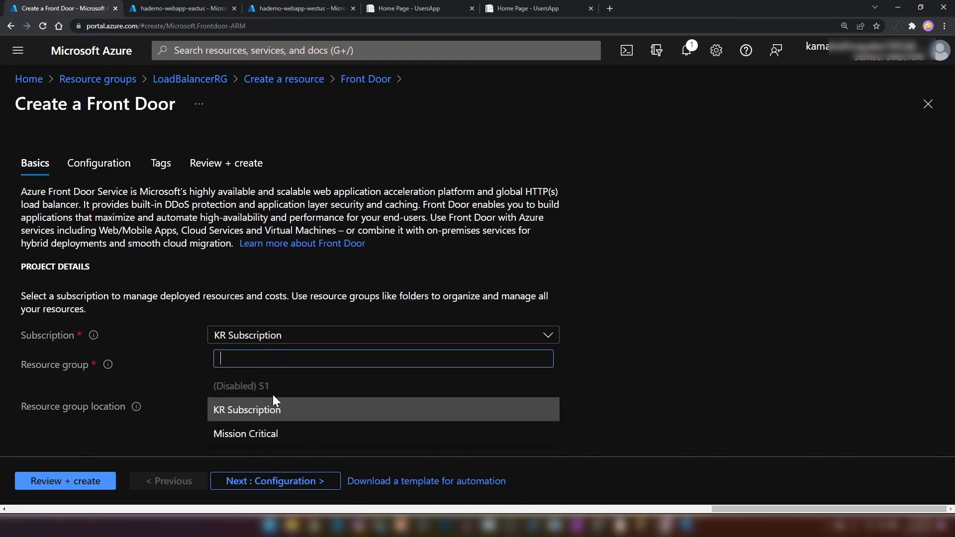
pyautogui.click(274, 434)
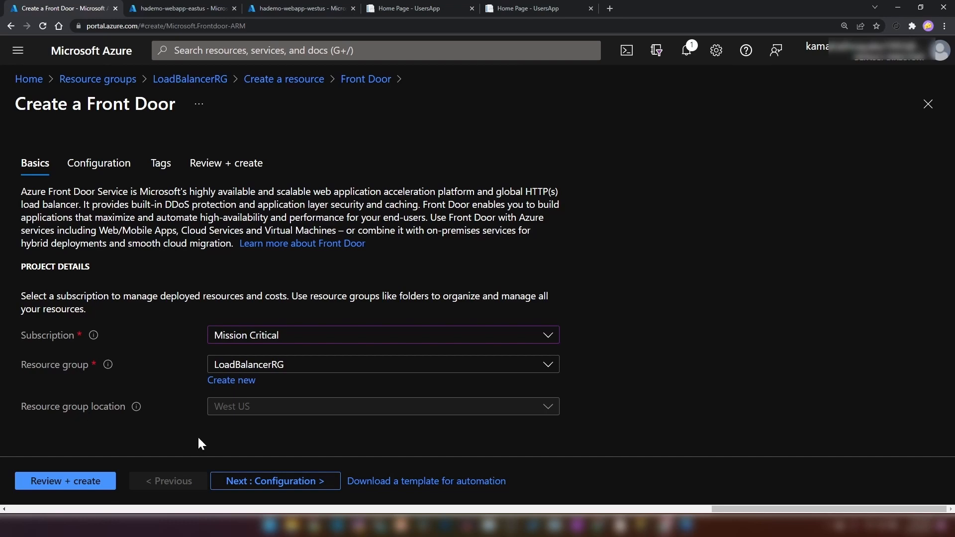
pyautogui.click(256, 482)
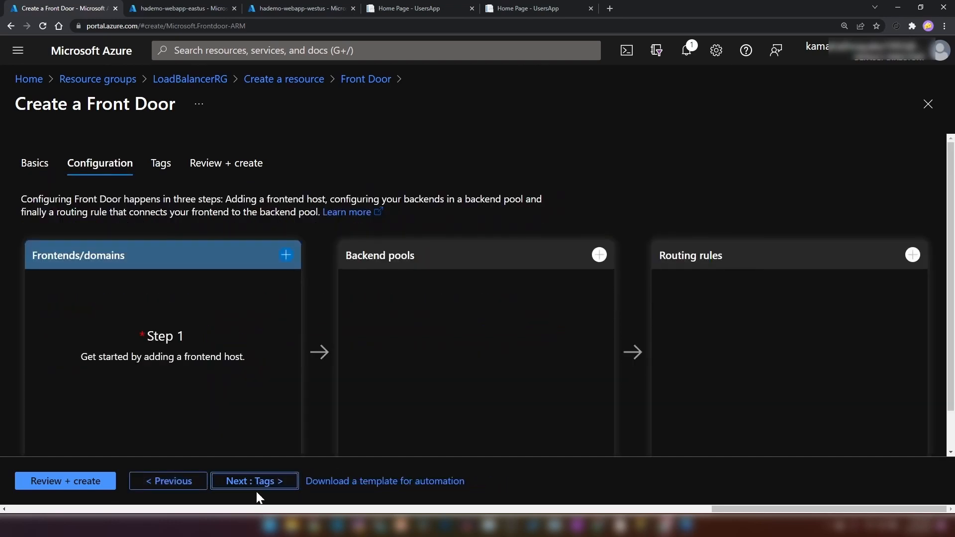
# Add a frontend host named usersapp, leaving session affinity and the web application firewall disabled.
pyautogui.scroll(-2, 234, 413)
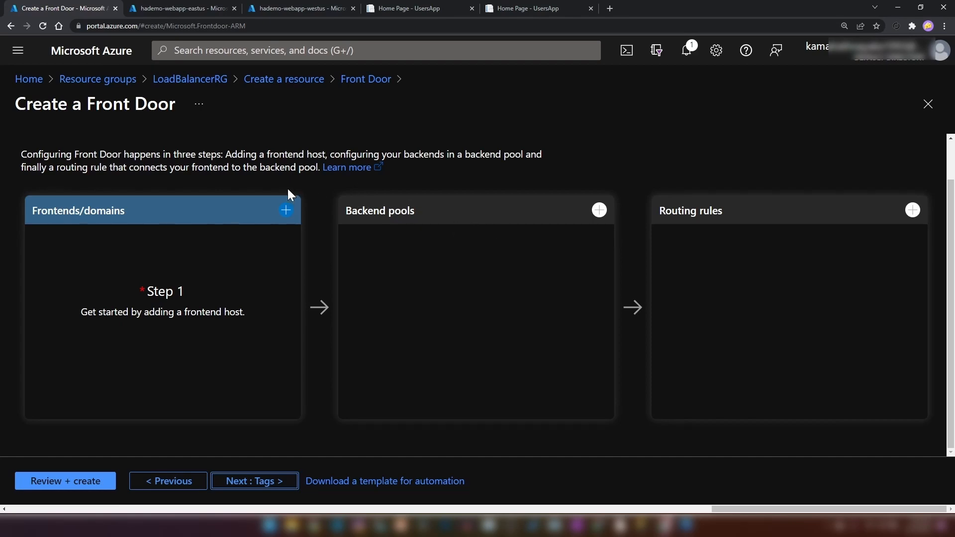
pyautogui.click(286, 213)
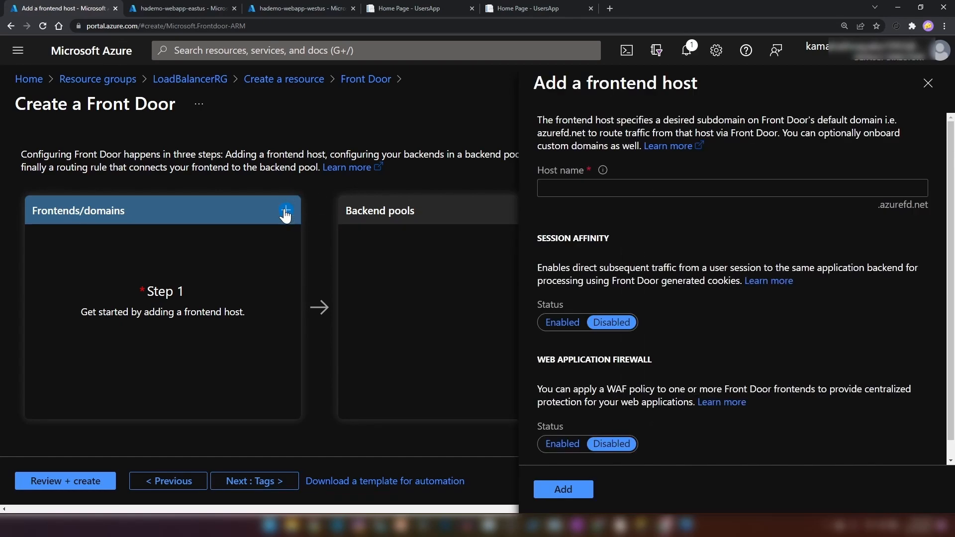
pyautogui.click(649, 186)
pyautogui.write('usersapp')
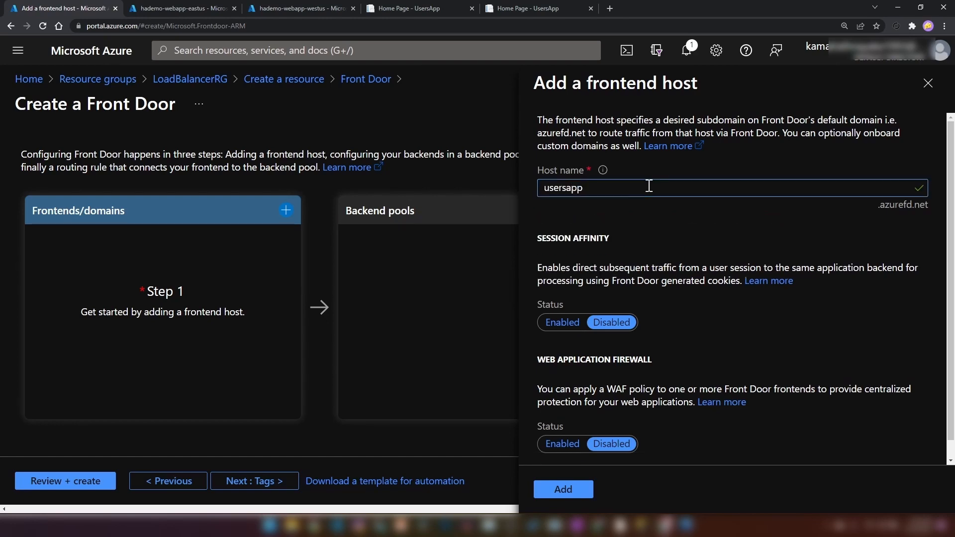
pyautogui.scroll(-1, 636, 234)
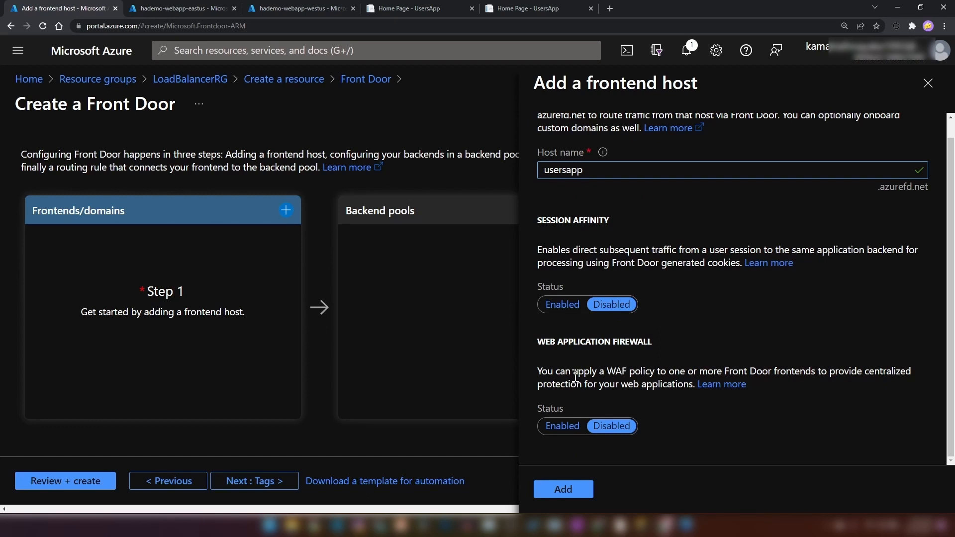
pyautogui.click(578, 494)
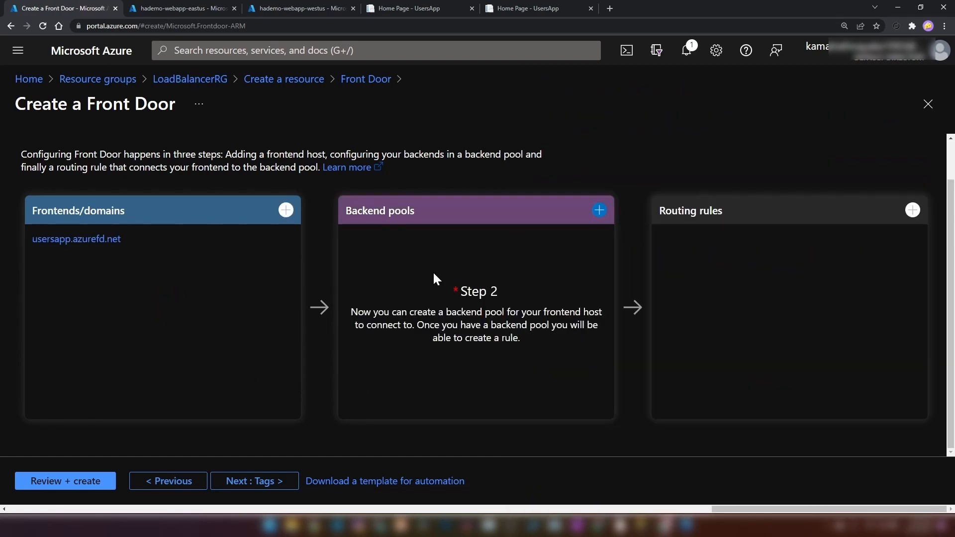
# Start a backend pool for the Front Door and name it bp1.
pyautogui.click(600, 210)
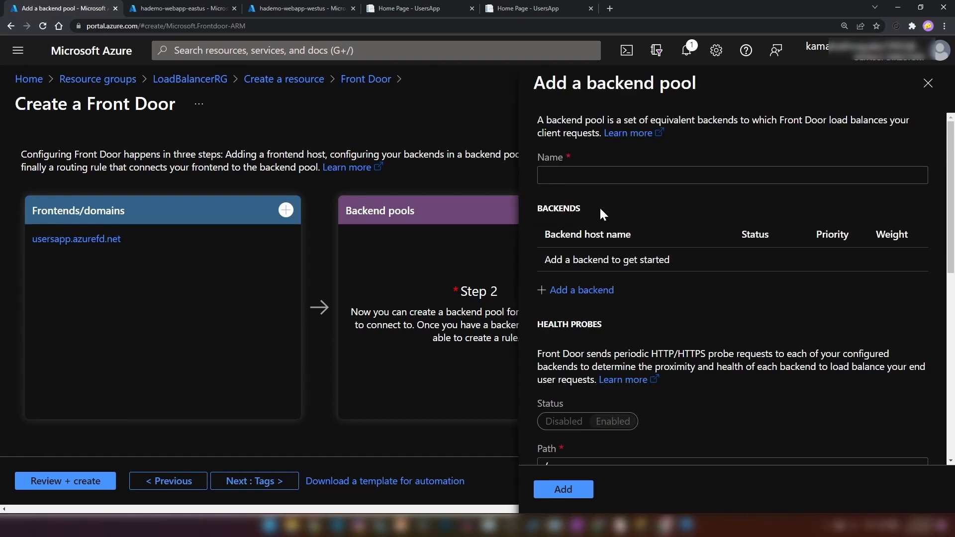
pyautogui.click(582, 180)
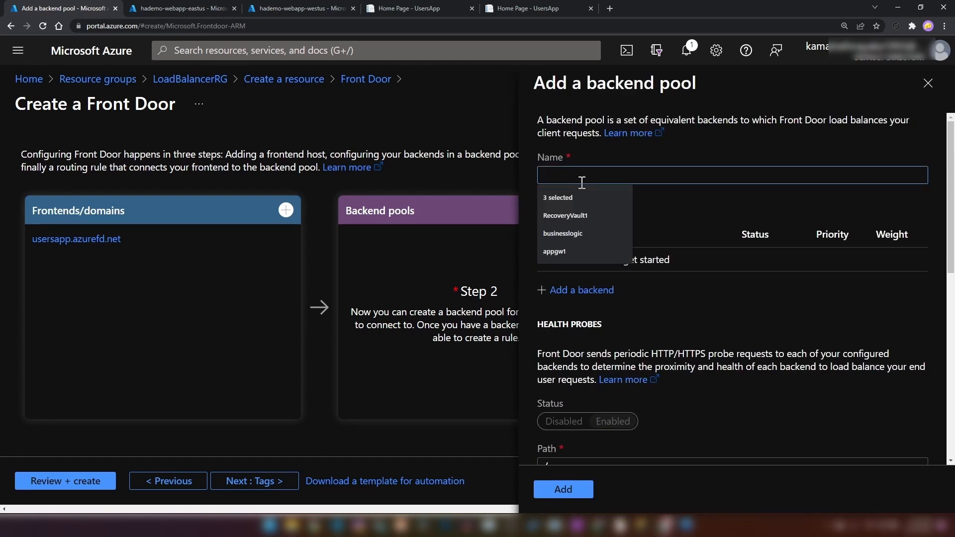
pyautogui.write('bp1')
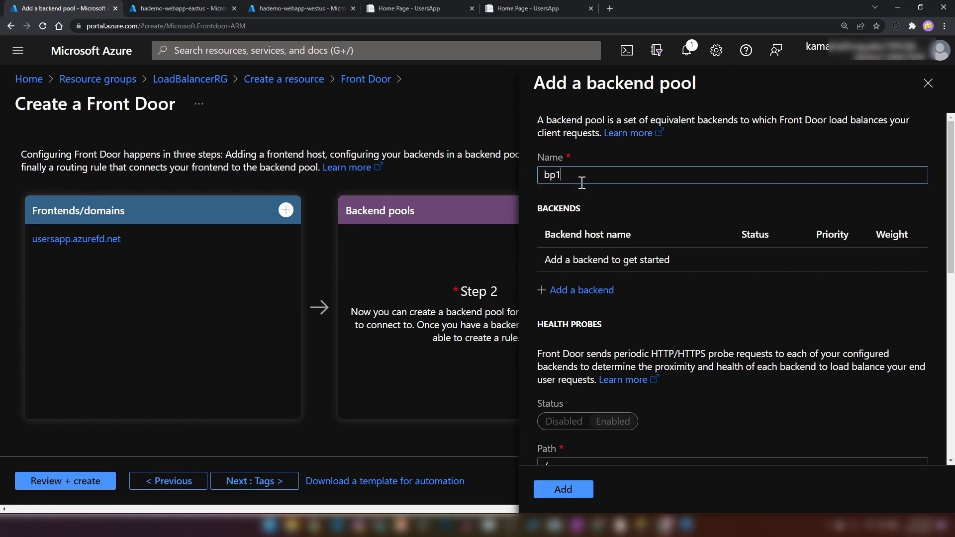
# Start a backend in bp1 with host type App service and host name hademo-webapp-eastus.azurewebsites.net.
pyautogui.click(593, 290)
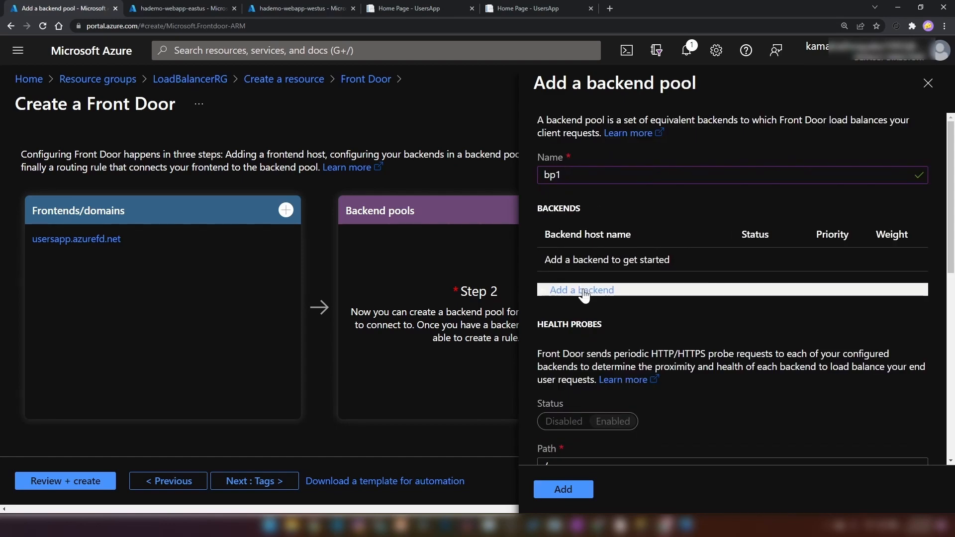
pyautogui.click(584, 290)
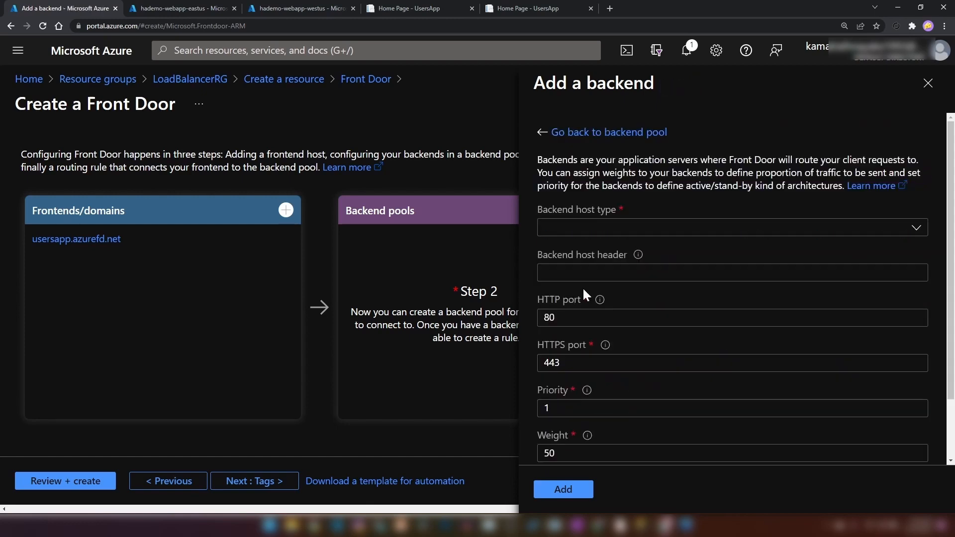
pyautogui.click(585, 238)
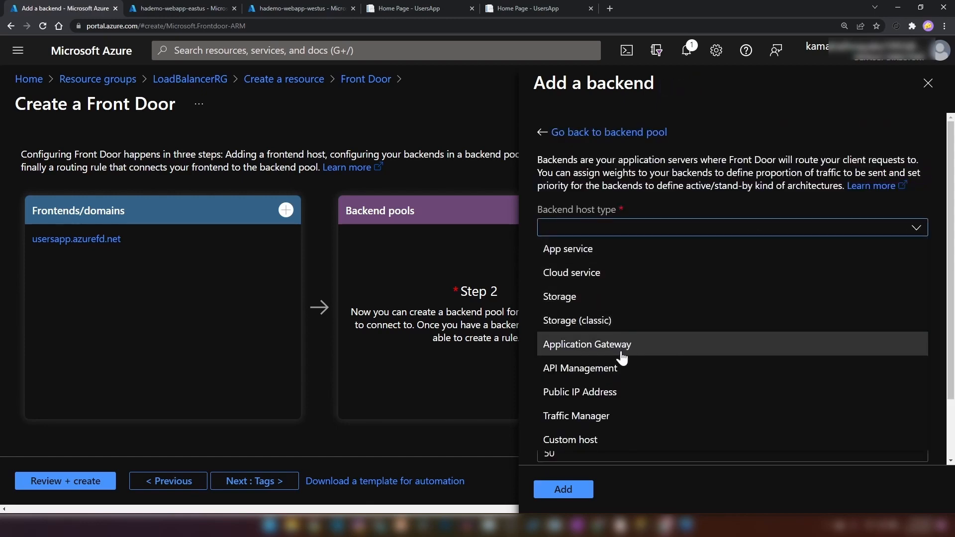
pyautogui.click(602, 252)
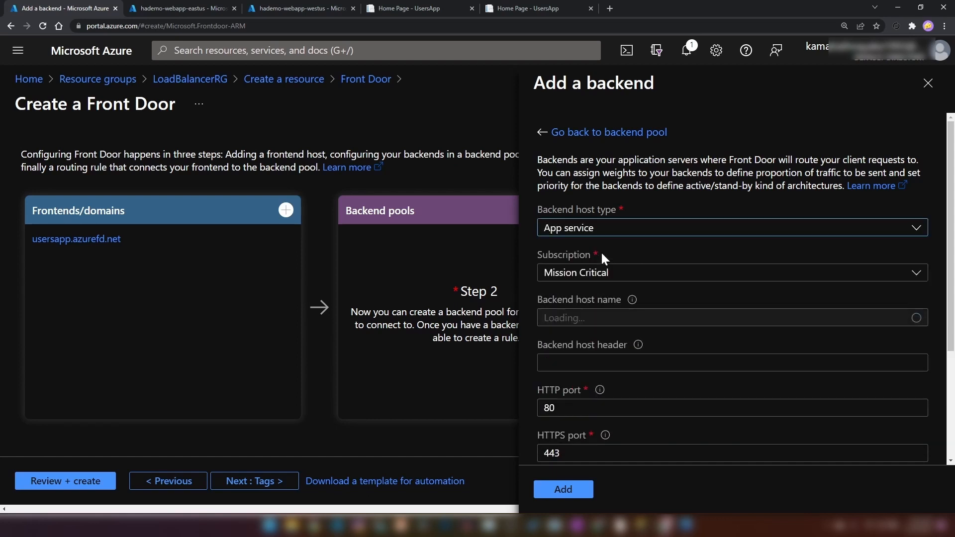
pyautogui.click(616, 321)
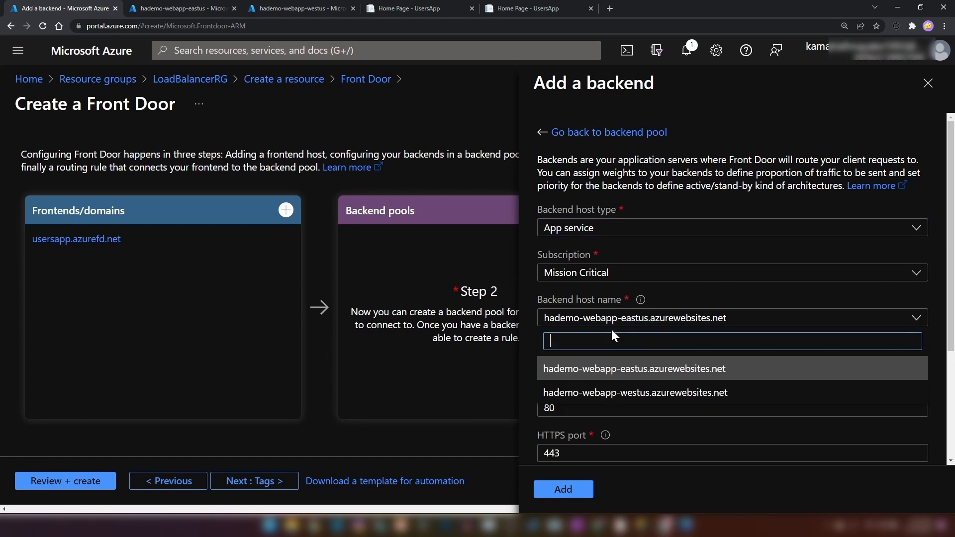
pyautogui.click(621, 374)
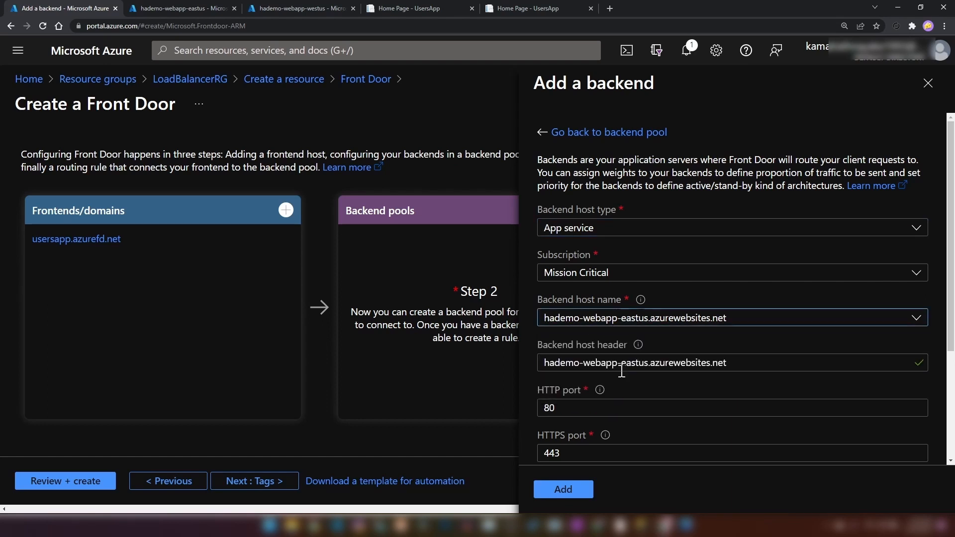
# Review the East US backend's ports, priority and weight, keep priority 1, and add the backend to bp1.
pyautogui.scroll(-4, 605, 294)
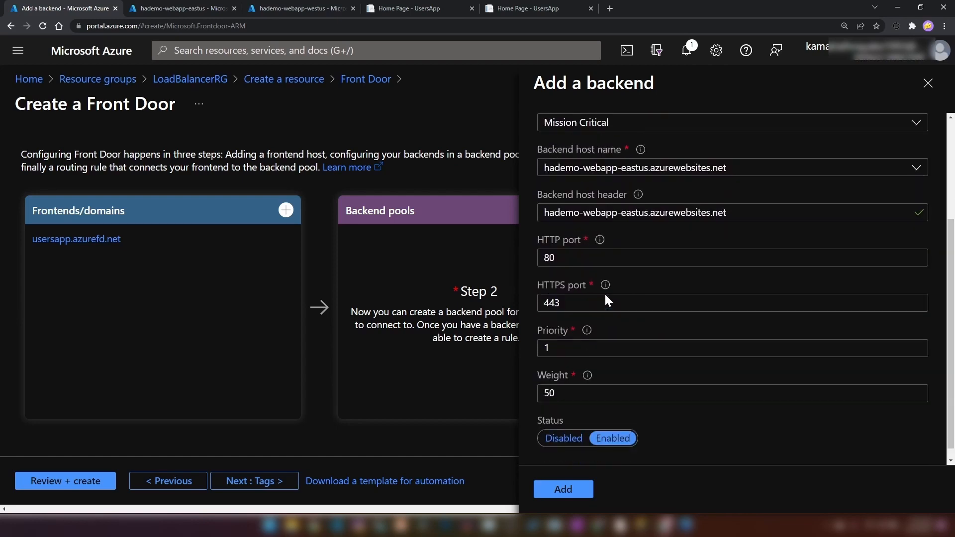
pyautogui.doubleClick(555, 246)
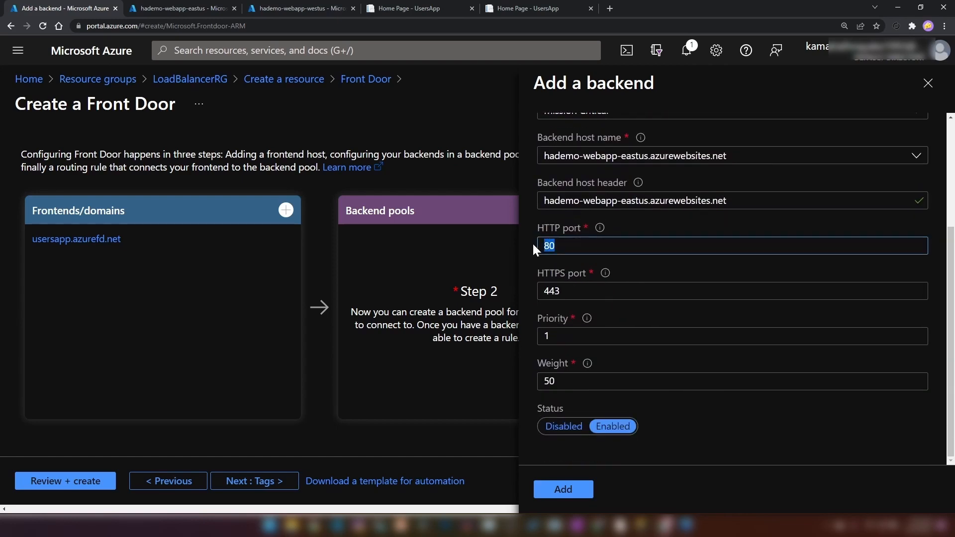
pyautogui.click(560, 291)
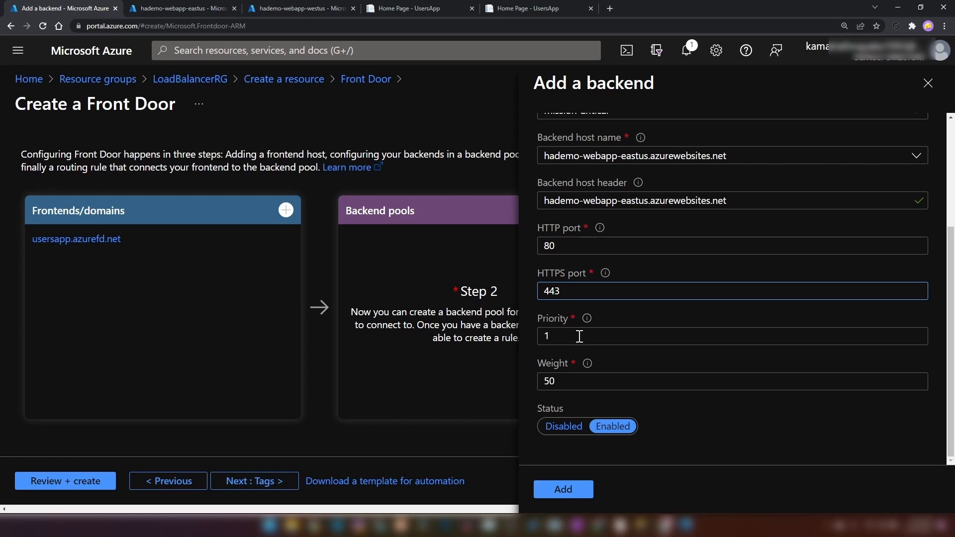
pyautogui.scroll(4, 580, 336)
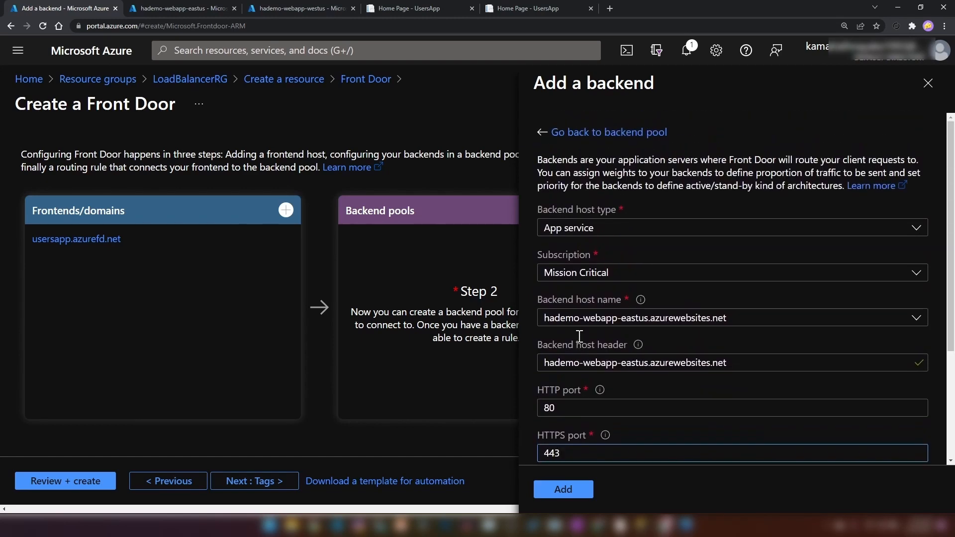
pyautogui.scroll(-4, 580, 338)
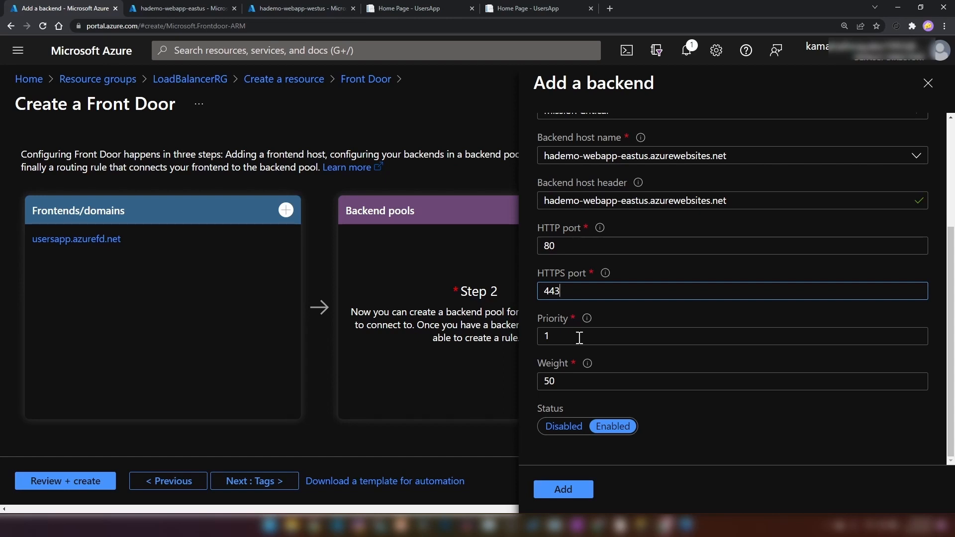
pyautogui.moveTo(579, 338); pyautogui.dragTo(537, 341)
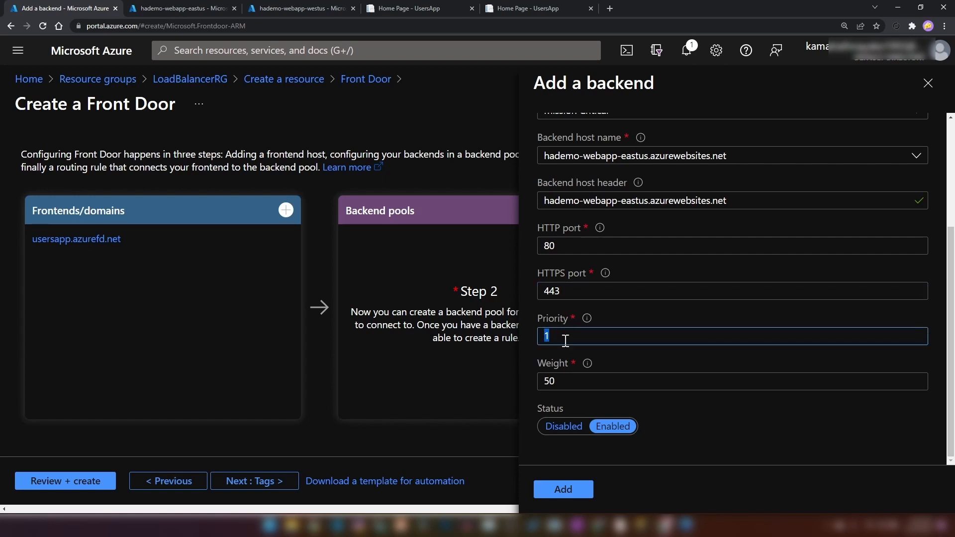
pyautogui.scroll(1, 566, 339)
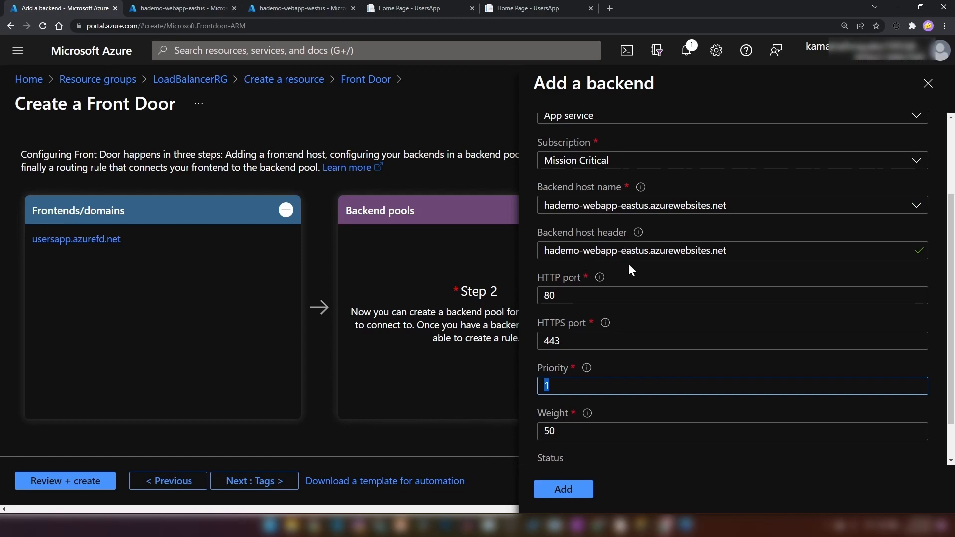
pyautogui.scroll(-1, 628, 262)
pyautogui.click(560, 333)
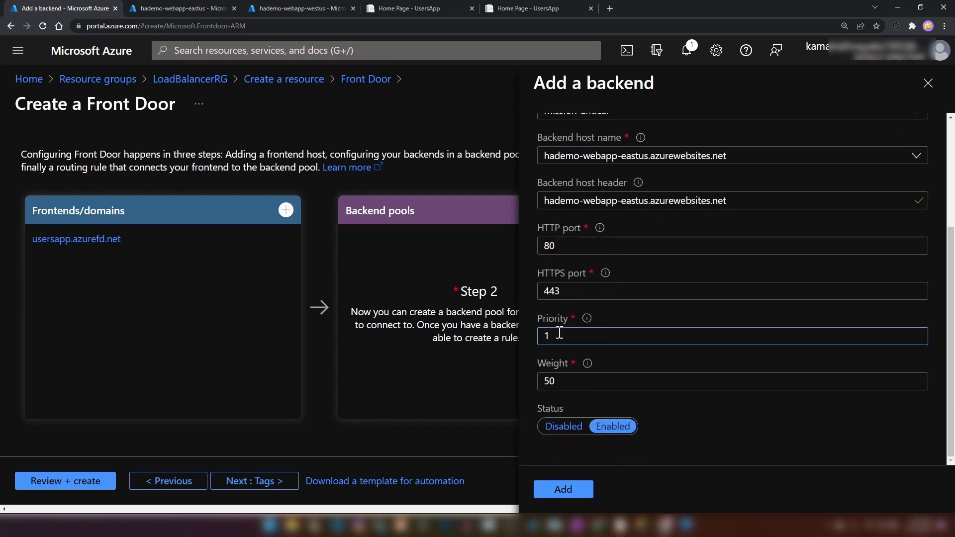
pyautogui.click(563, 490)
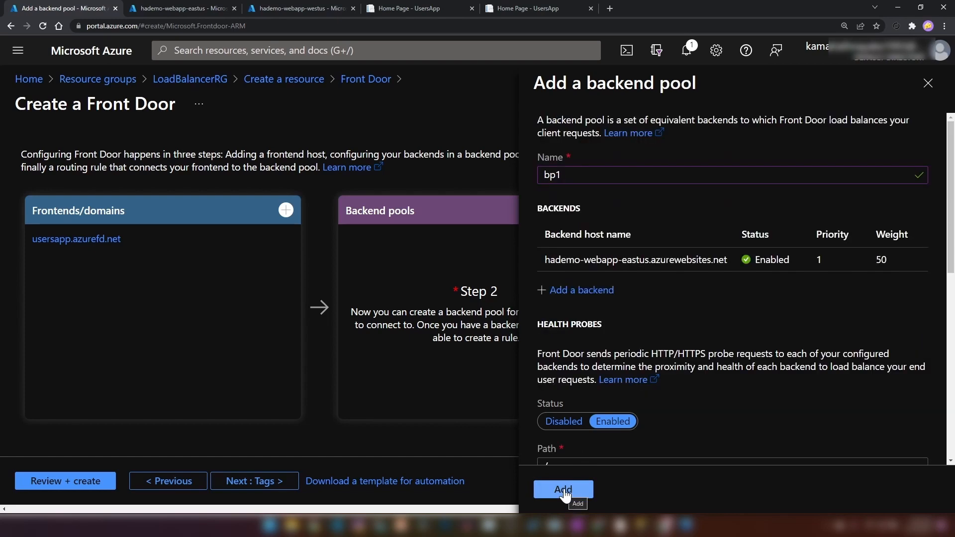
# Add a second backend to bp1 with host type App service, host name hademo-webapp-westus.azurewebsites.net and priority 2.
pyautogui.click(592, 294)
pyautogui.click(587, 141)
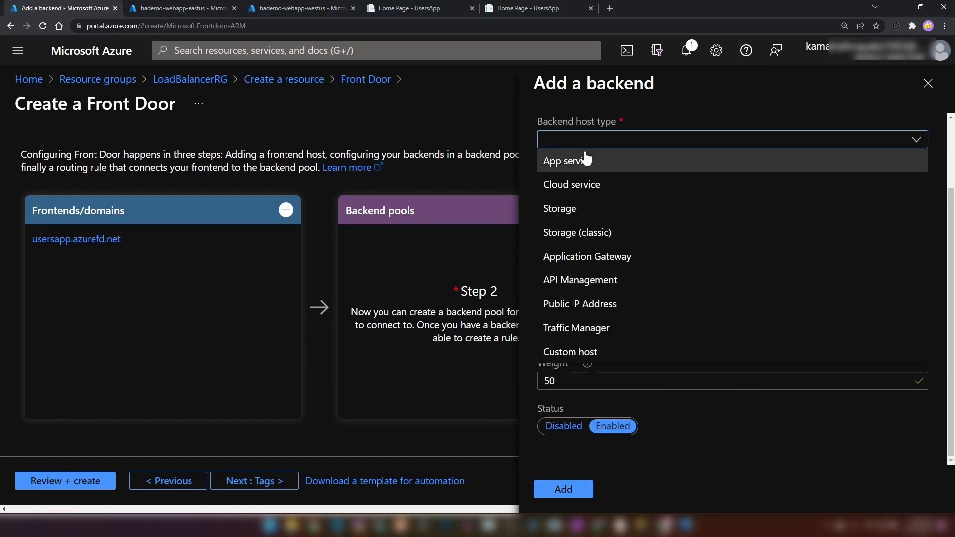
pyautogui.click(587, 161)
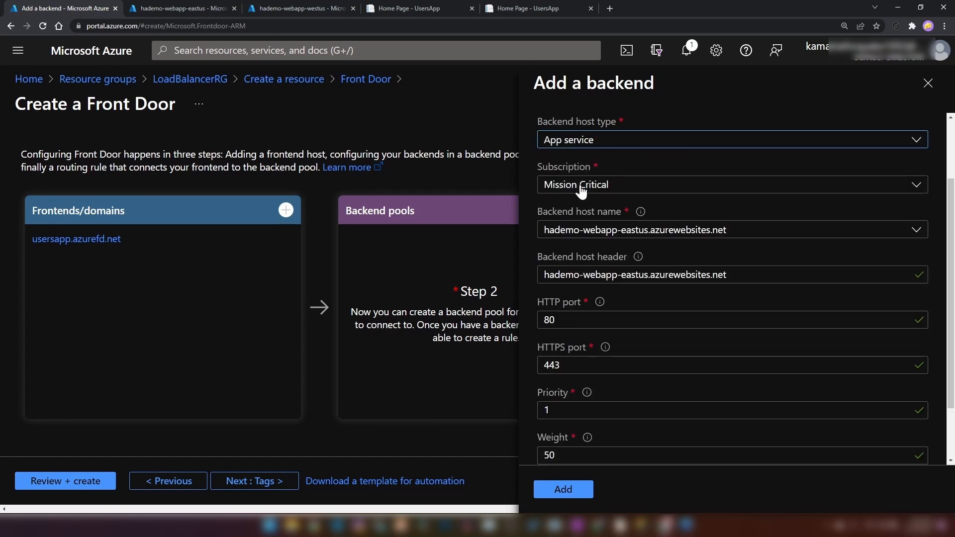
pyautogui.click(602, 231)
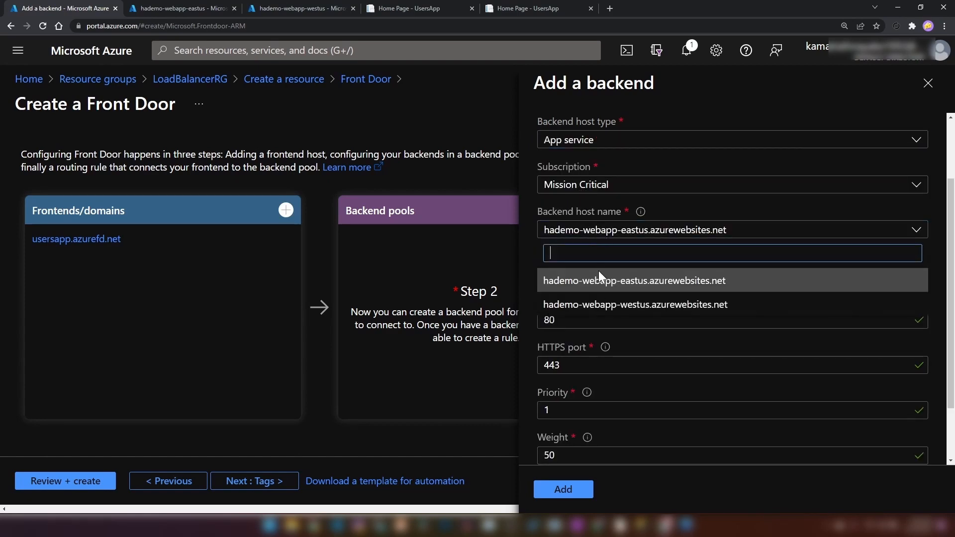
pyautogui.click(603, 305)
pyautogui.scroll(-3, 601, 316)
pyautogui.doubleClick(548, 336)
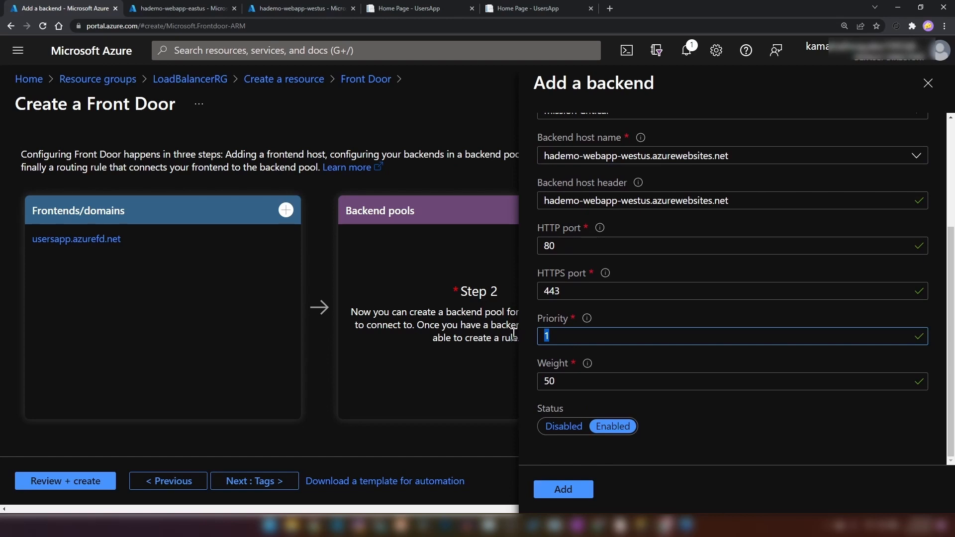
pyautogui.write('2')
pyautogui.click(649, 308)
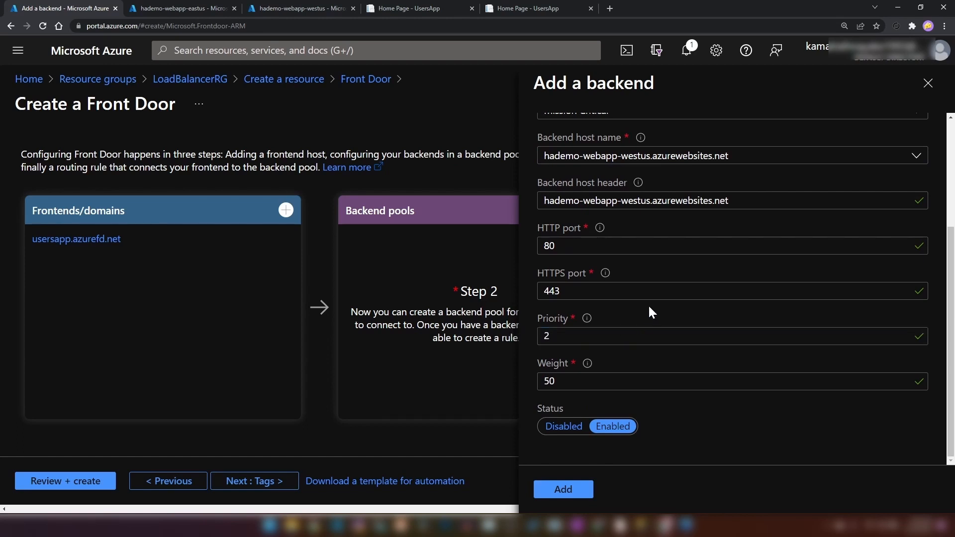
pyautogui.click(575, 496)
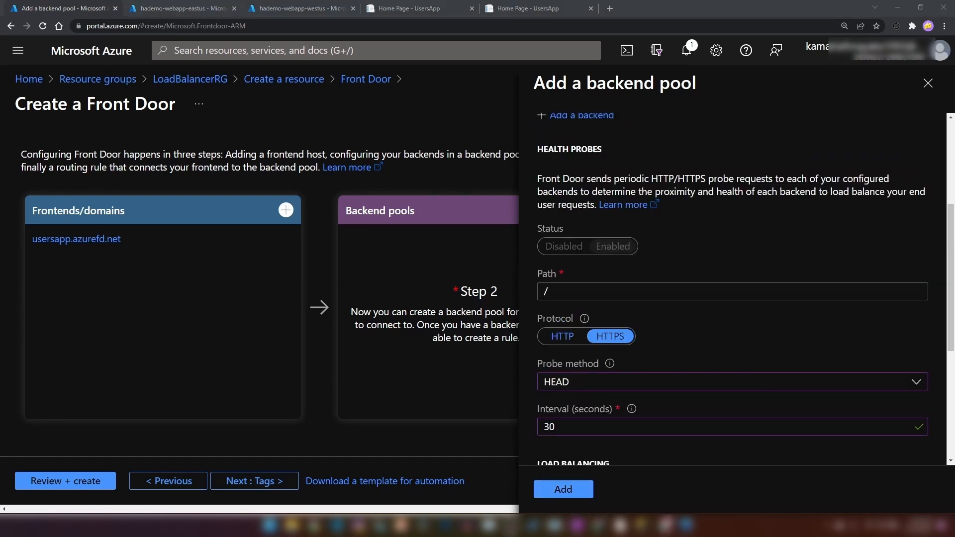
# Set the health probe method to GET for the backend pool, keeping the path / and the HTTPS protocol.
pyautogui.moveTo(560, 291); pyautogui.dragTo(540, 294)
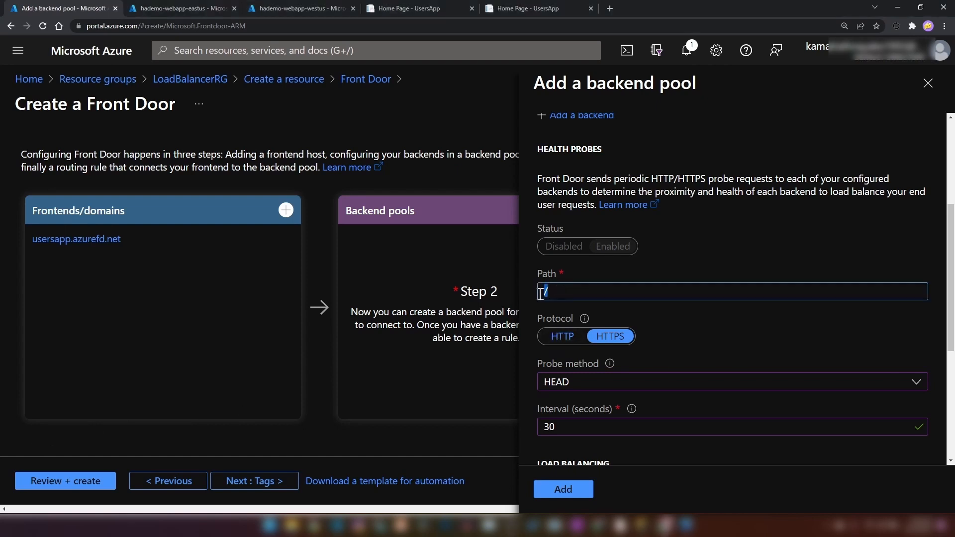
pyautogui.click(571, 290)
pyautogui.click(578, 274)
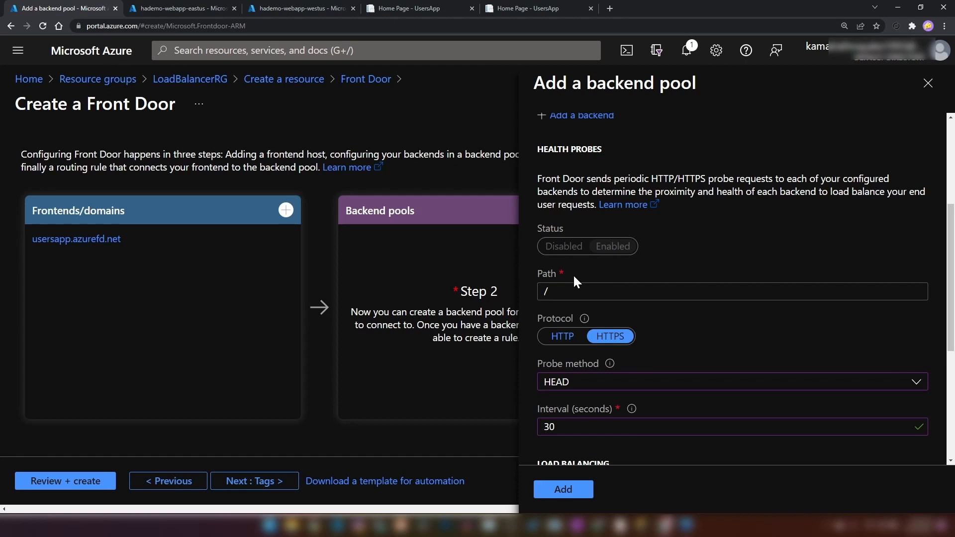
pyautogui.click(584, 384)
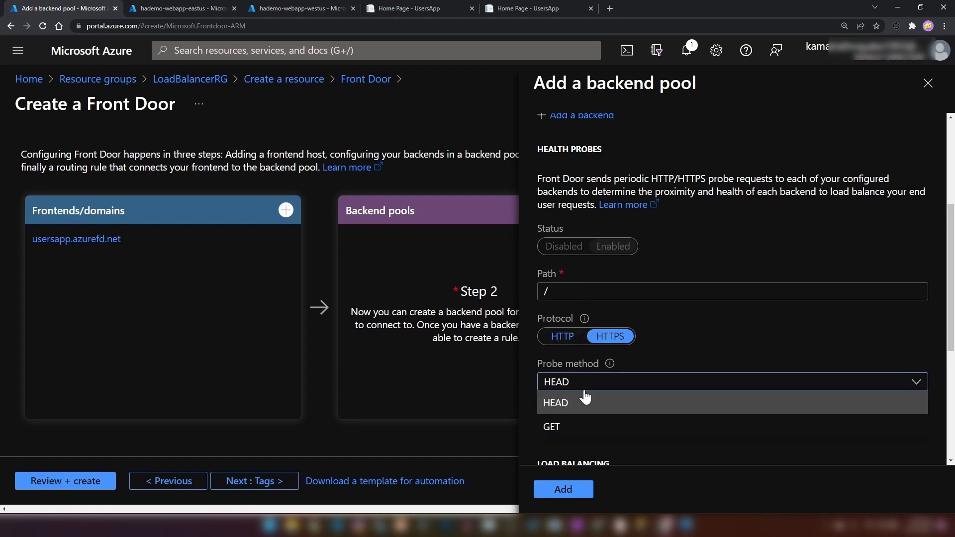
pyautogui.click(591, 436)
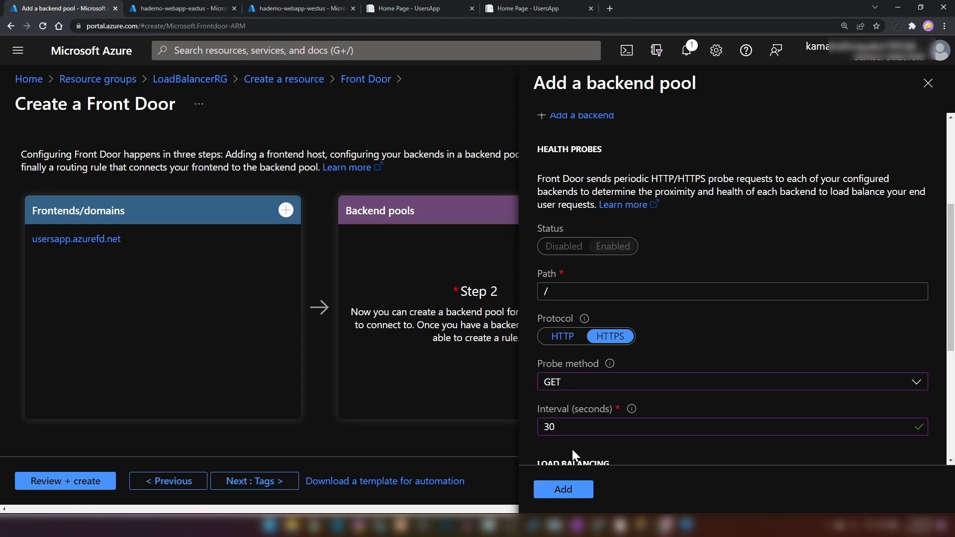
# Set the health probe interval of the backend pool to 5 seconds.
pyautogui.click(558, 426)
pyautogui.hotkey('ctrl', 'a')
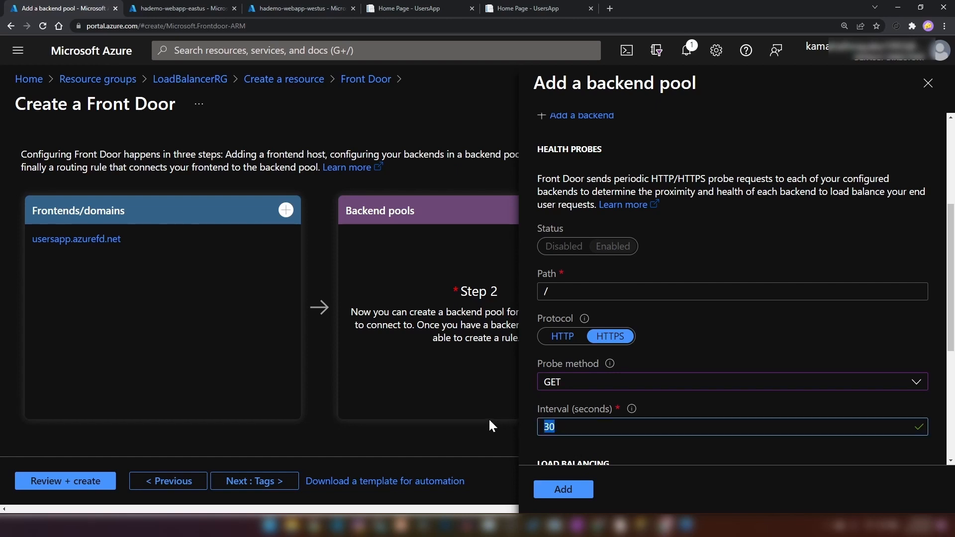
pyautogui.write('1')
pyautogui.doubleClick(570, 427)
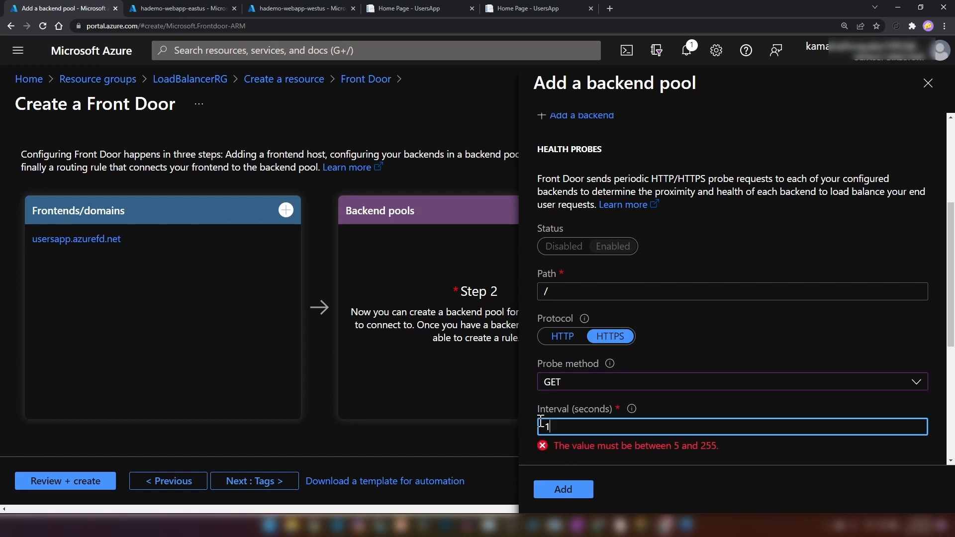
pyautogui.click(572, 406)
pyautogui.write('5')
# Review the load balancing sample size and successful samples required, keep both values, and add the bp1 backend pool.
pyautogui.scroll(-3, 581, 393)
pyautogui.scroll(1, 582, 378)
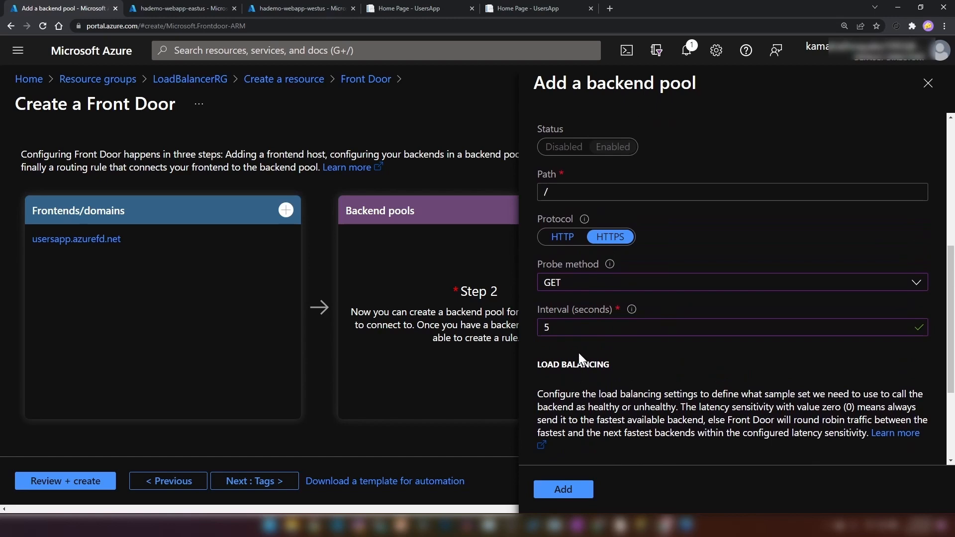
pyautogui.scroll(-3, 578, 354)
pyautogui.scroll(-1, 576, 350)
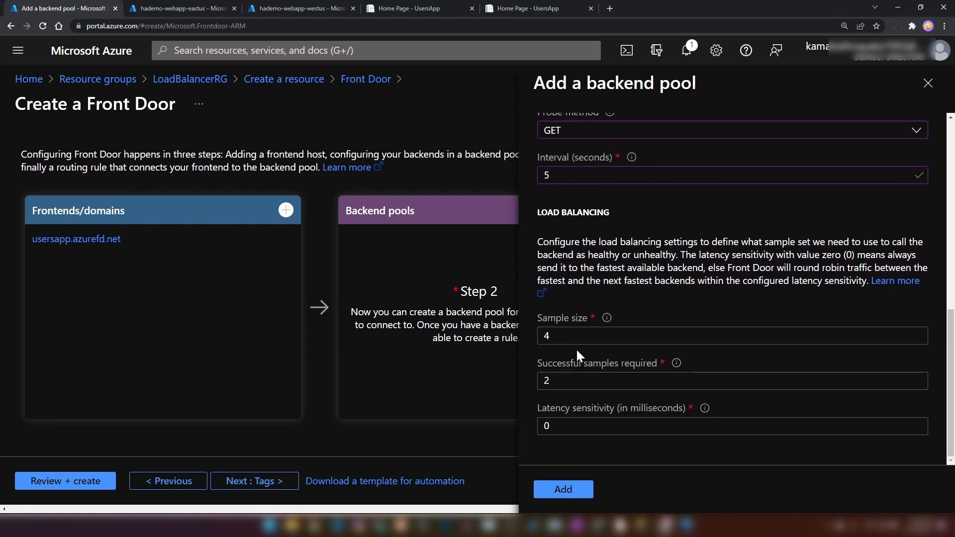
pyautogui.click(547, 336)
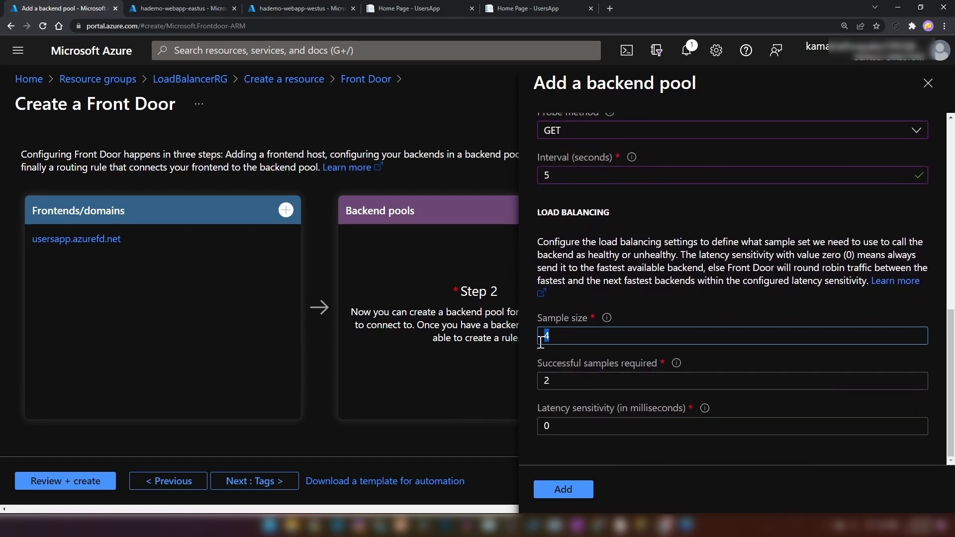
pyautogui.doubleClick(559, 382)
pyautogui.moveTo(551, 336); pyautogui.dragTo(493, 336)
pyautogui.moveTo(555, 381); pyautogui.dragTo(498, 381)
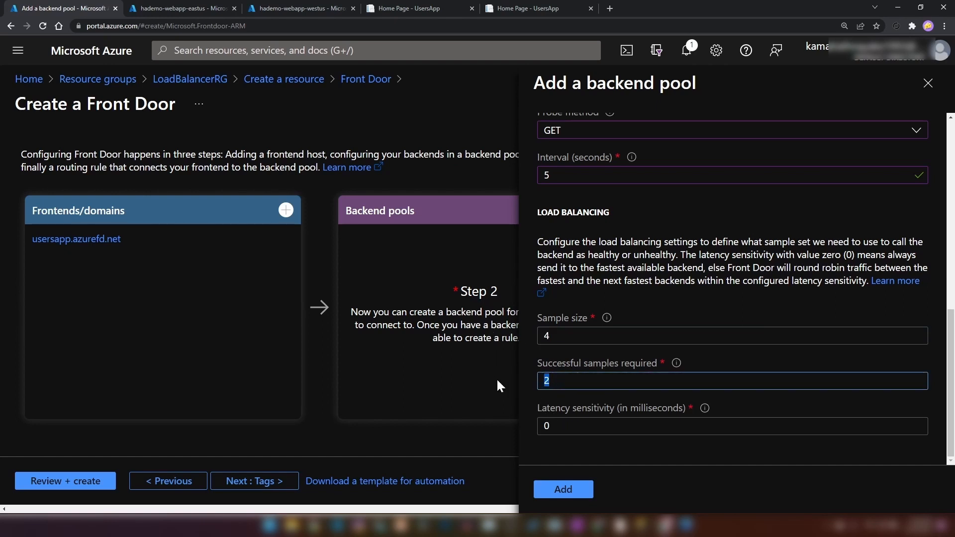
pyautogui.click(567, 498)
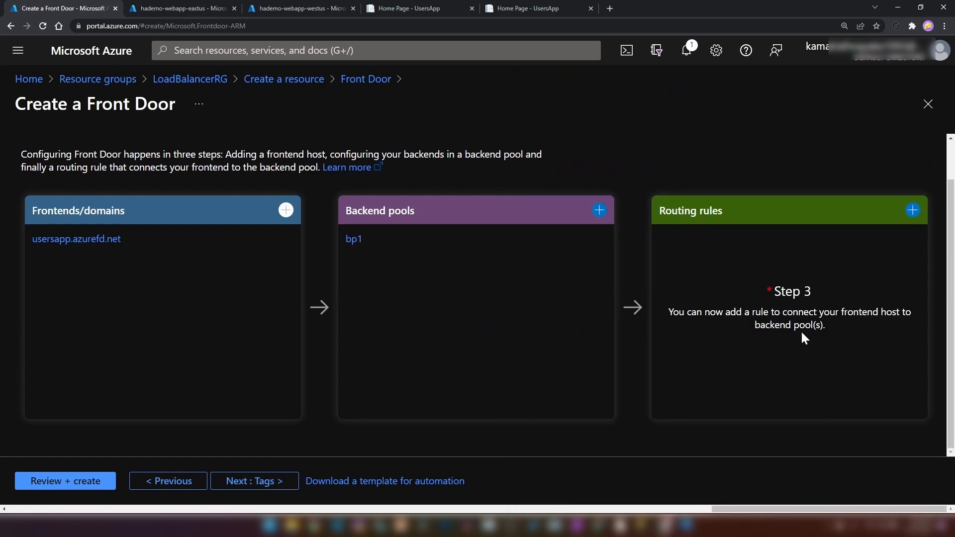
# Add a routing rule named rule1 that uses backend pool bp1 with the forwarding protocol set to Match request.
pyautogui.click(822, 312)
pyautogui.write('rul1')
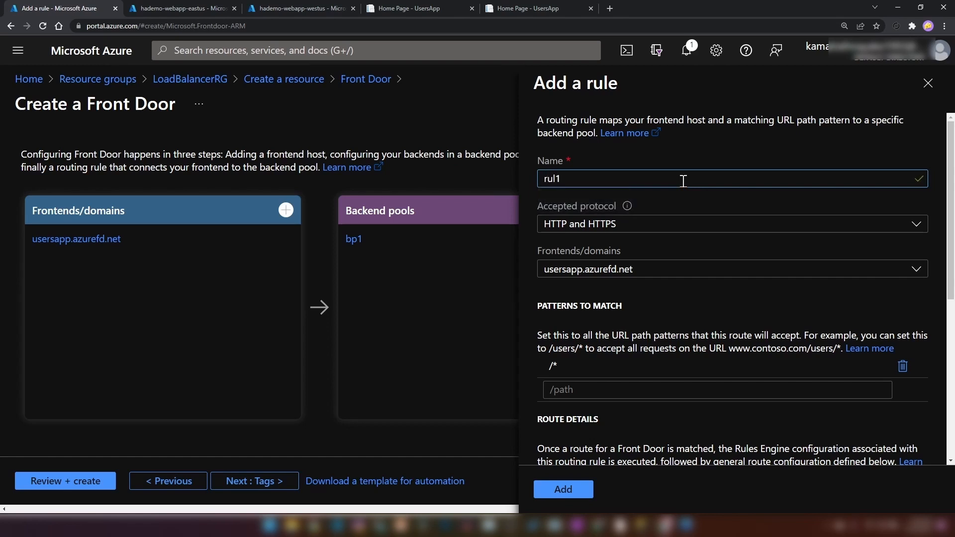
pyautogui.press('BackSpace')
pyautogui.write('e1')
pyautogui.scroll(-6, 612, 346)
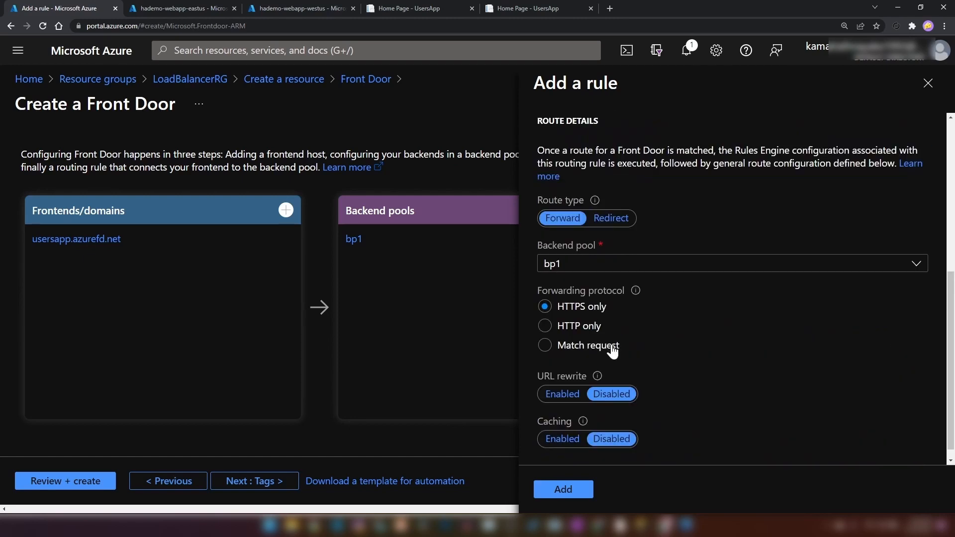
pyautogui.click(612, 347)
pyautogui.scroll(-1, 612, 350)
pyautogui.click(603, 252)
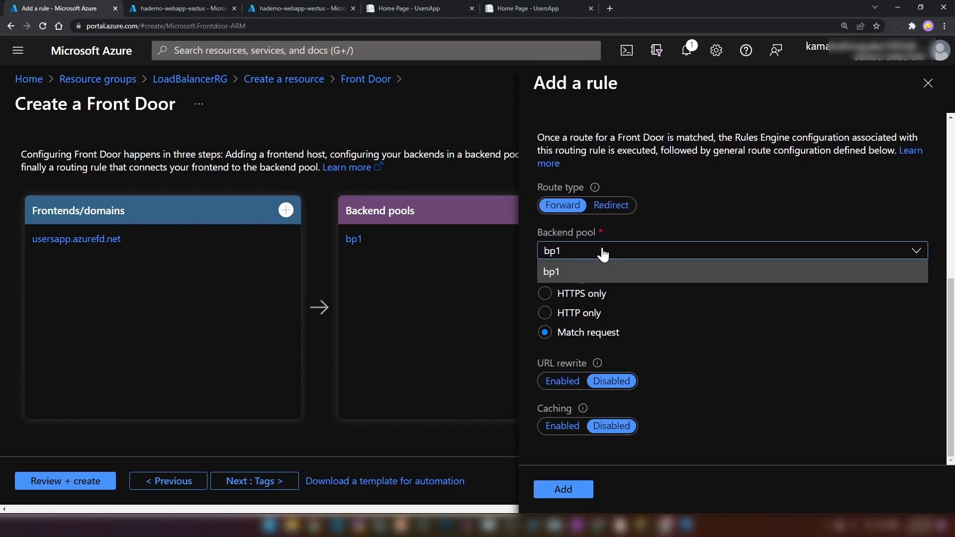
pyautogui.click(611, 264)
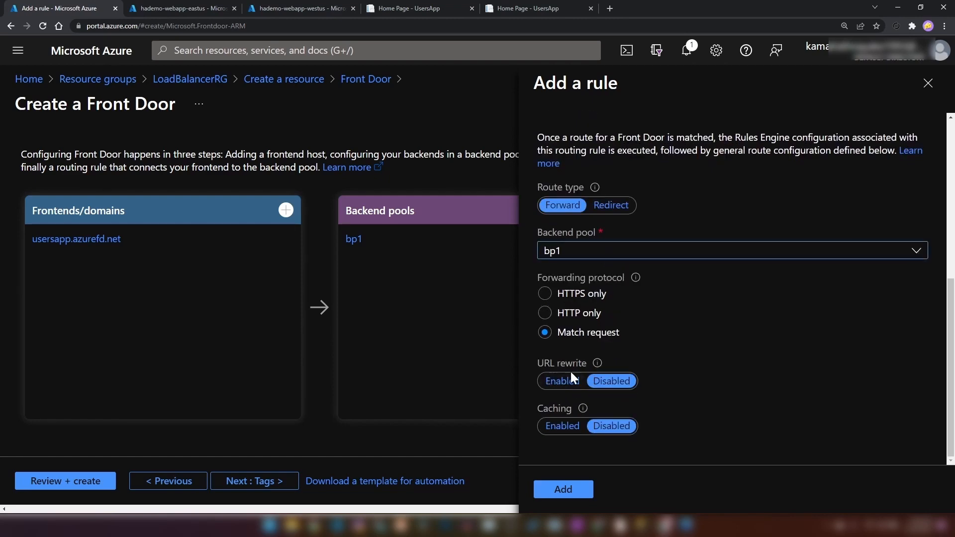
pyautogui.click(567, 495)
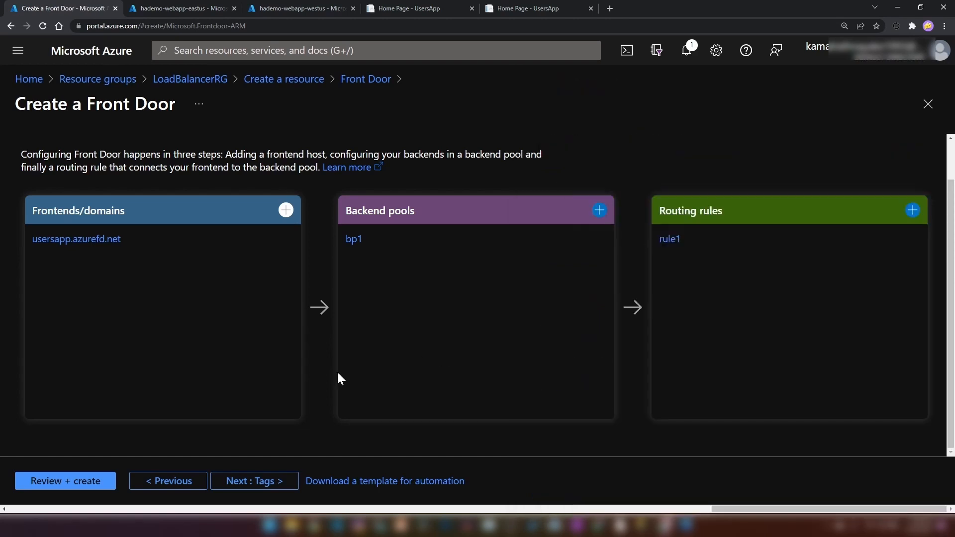
# Review and create the Front Door, and open the deployed resource.
pyautogui.click(70, 484)
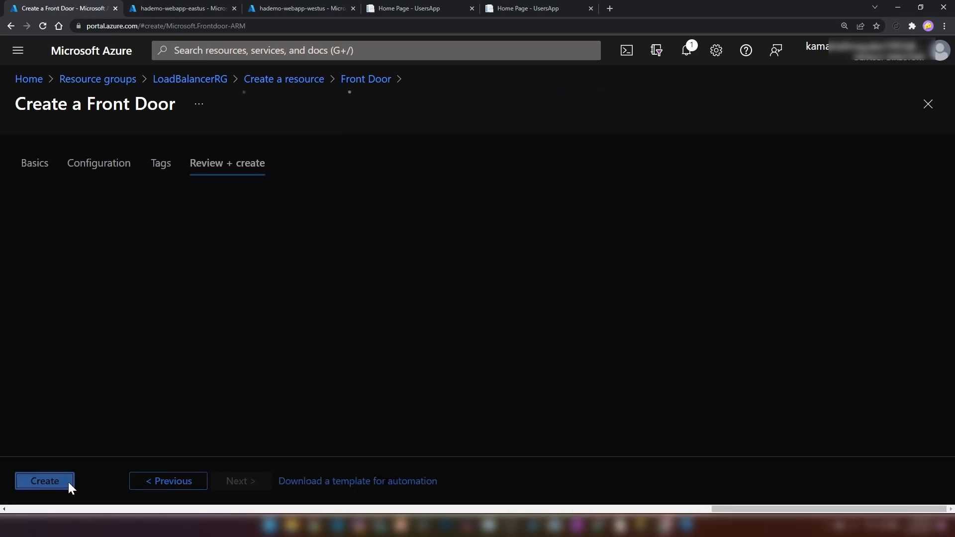
pyautogui.click(67, 482)
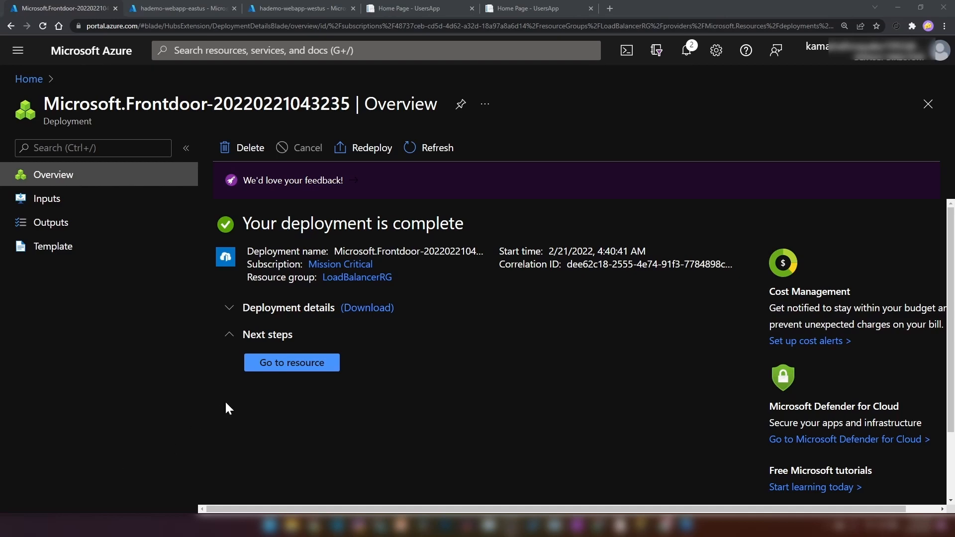
pyautogui.click(279, 364)
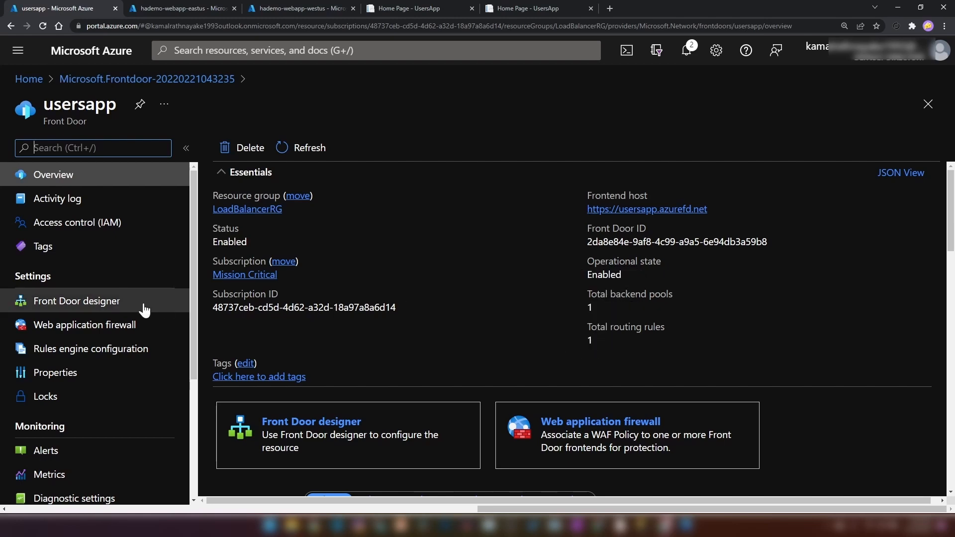
pyautogui.click(110, 303)
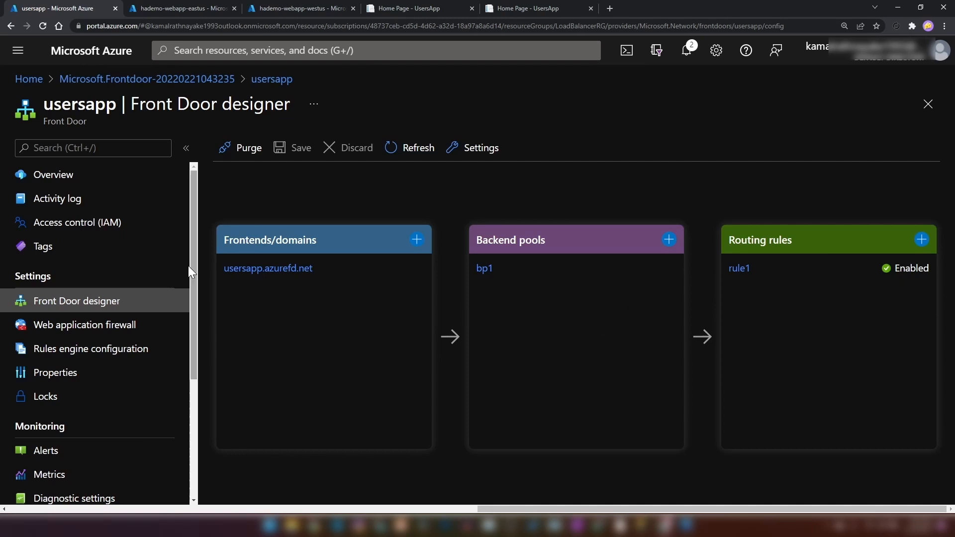
pyautogui.click(114, 176)
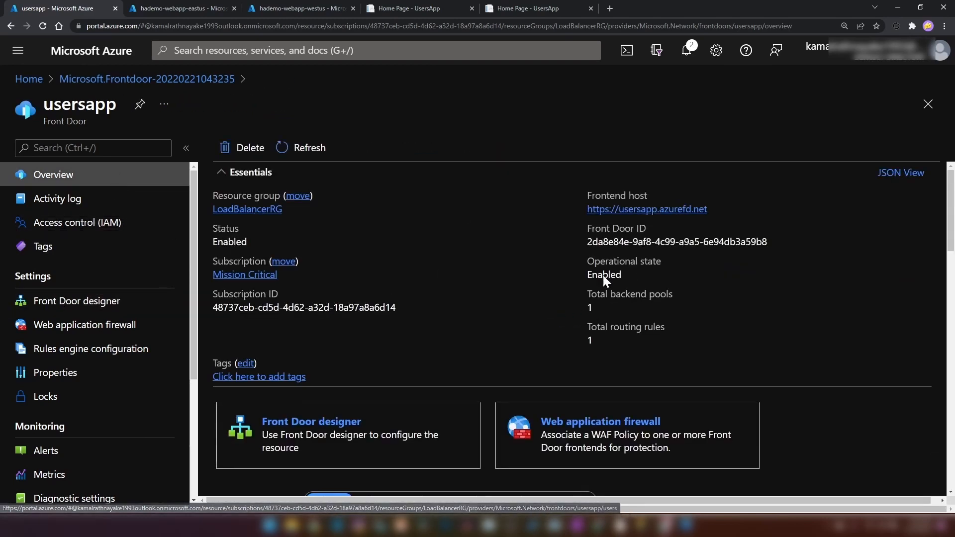
pyautogui.click(628, 209)
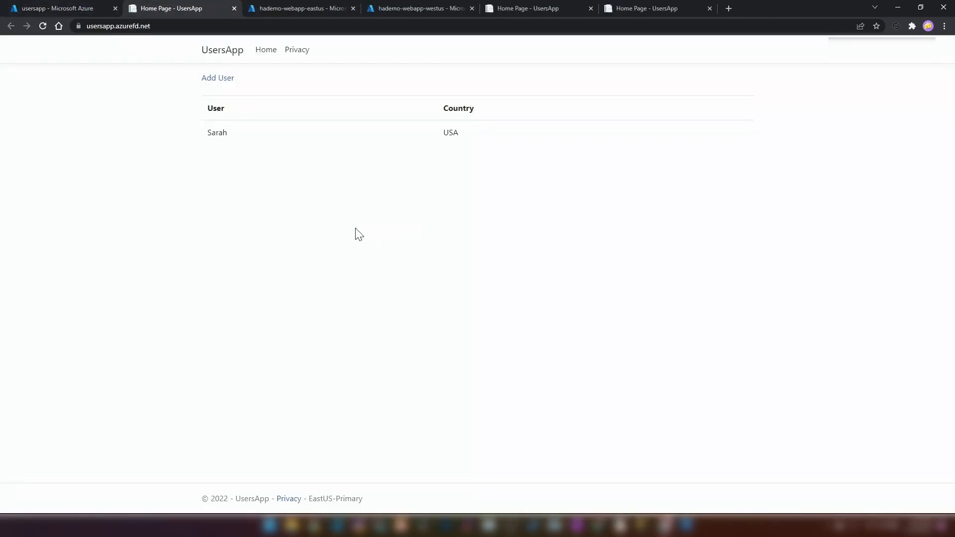
pyautogui.hotkey('ctrl', '+')
pyautogui.hotkey('ctrl', '+')
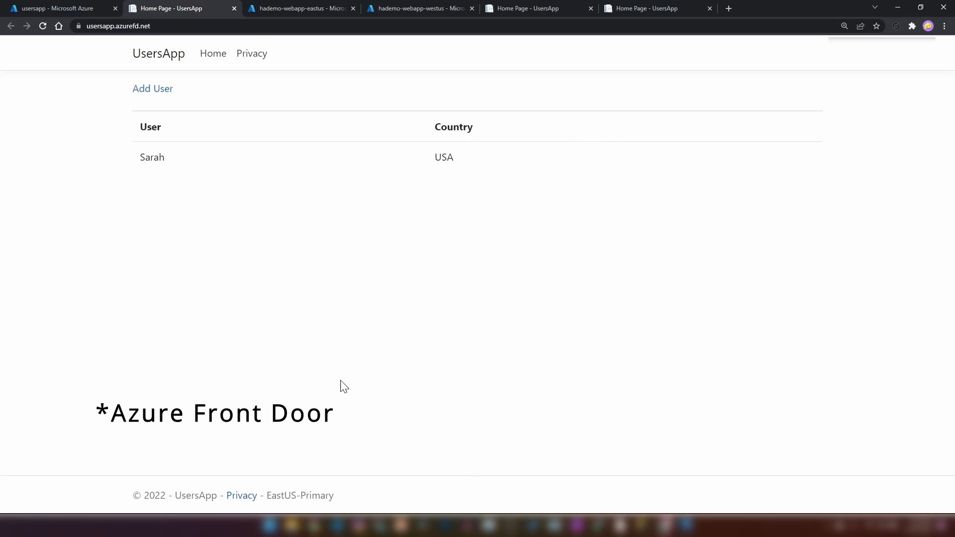
pyautogui.hotkey('ctrl', '+')
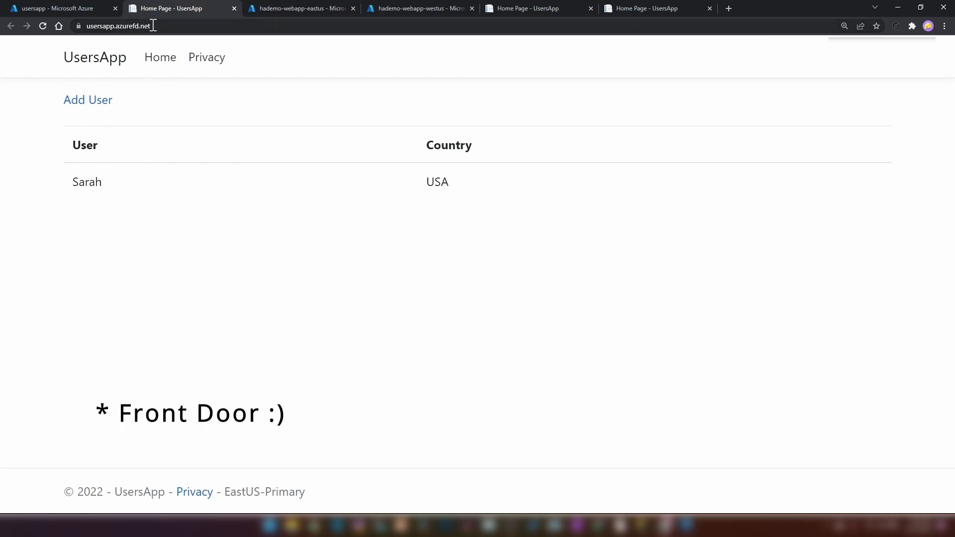
# Compare the user list and footer region label on the East US, West US and Front Door pages of UsersApp.
pyautogui.click(529, 7)
pyautogui.click(44, 26)
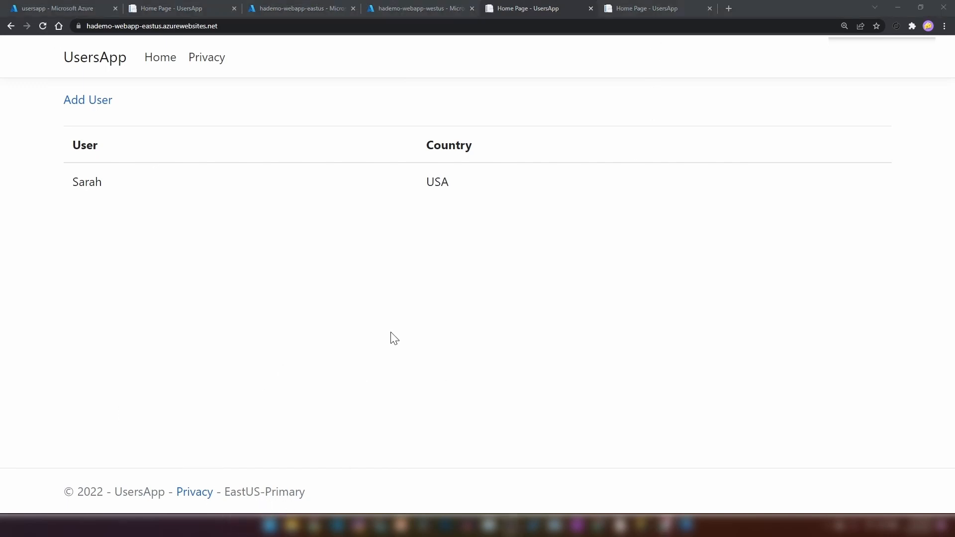
pyautogui.click(635, 7)
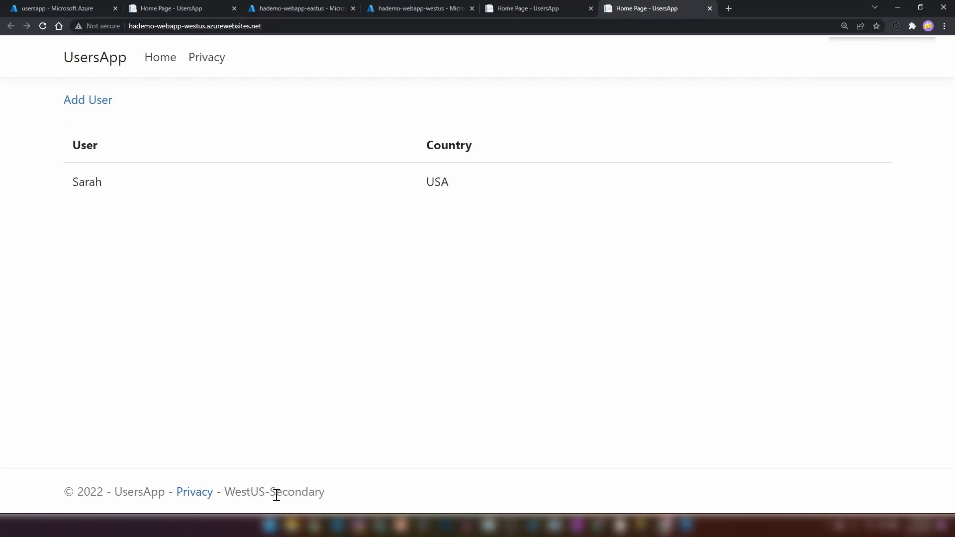
pyautogui.moveTo(275, 495); pyautogui.dragTo(360, 501)
pyautogui.click(343, 500)
pyautogui.click(189, 8)
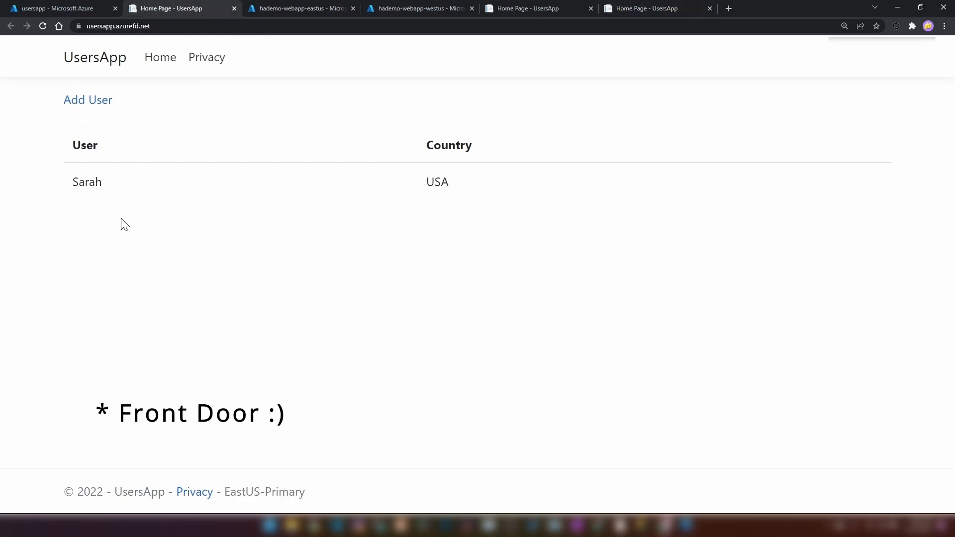
pyautogui.click(622, 8)
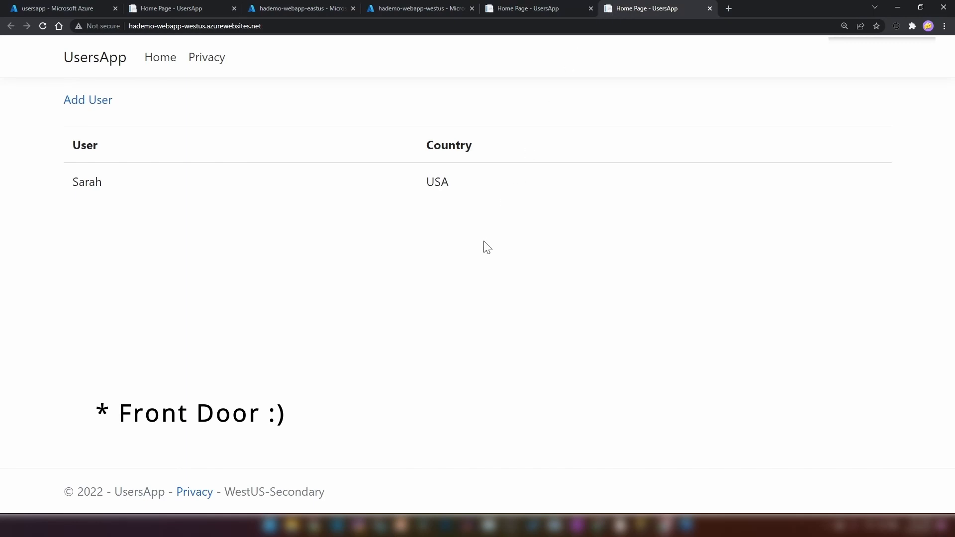
pyautogui.click(542, 9)
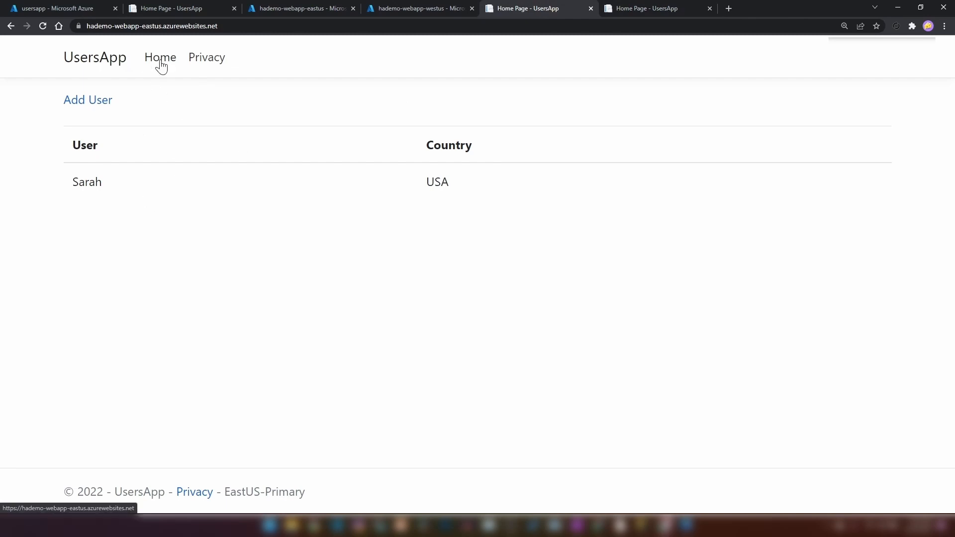
# Open the access restrictions in the networking settings of hademo-webapp-eastus and check the East US site's address.
pyautogui.click(292, 7)
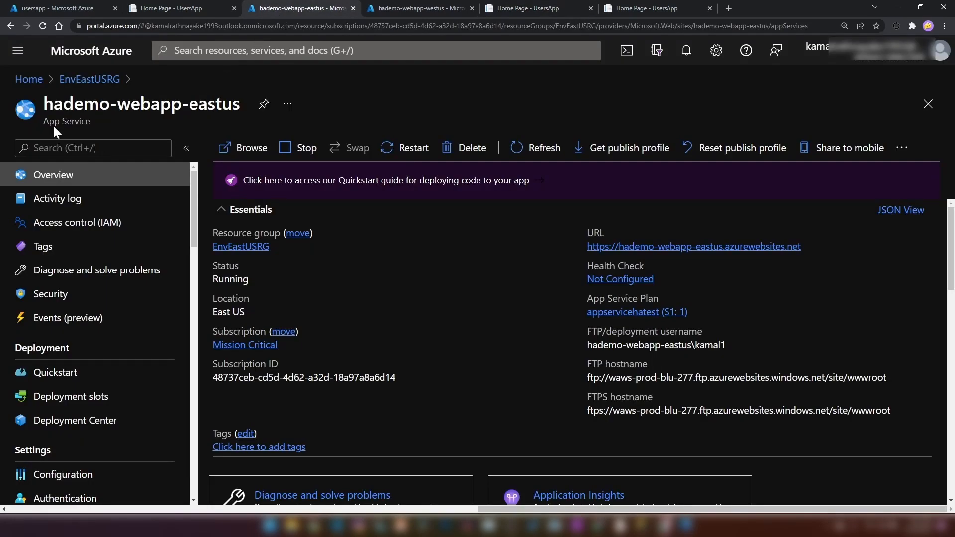
pyautogui.scroll(-5, 107, 396)
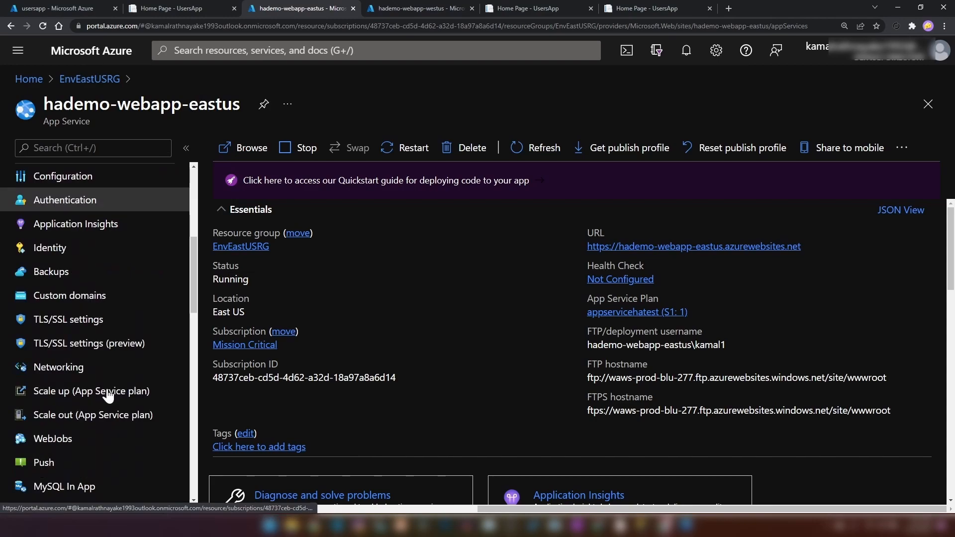
pyautogui.scroll(2, 107, 396)
pyautogui.scroll(-7, 102, 395)
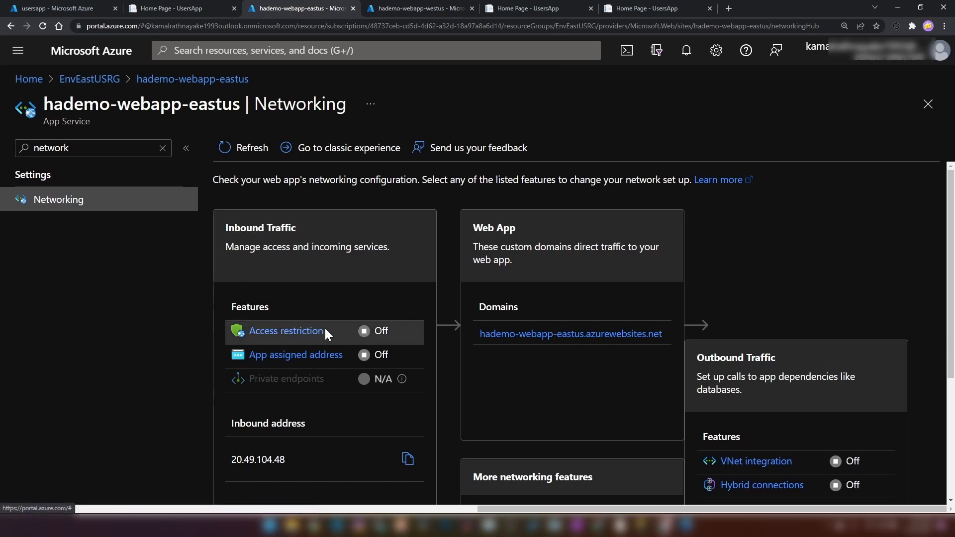
pyautogui.click(312, 337)
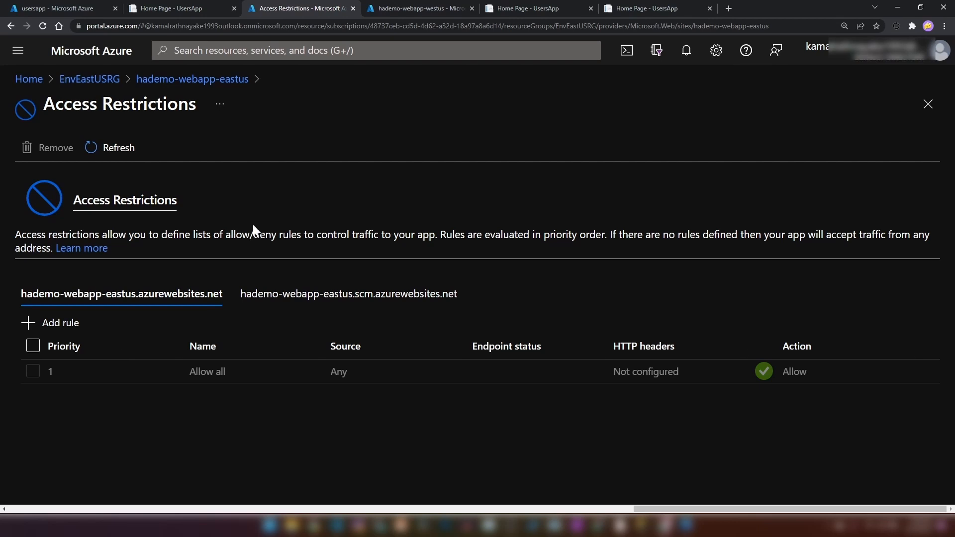
pyautogui.click(548, 7)
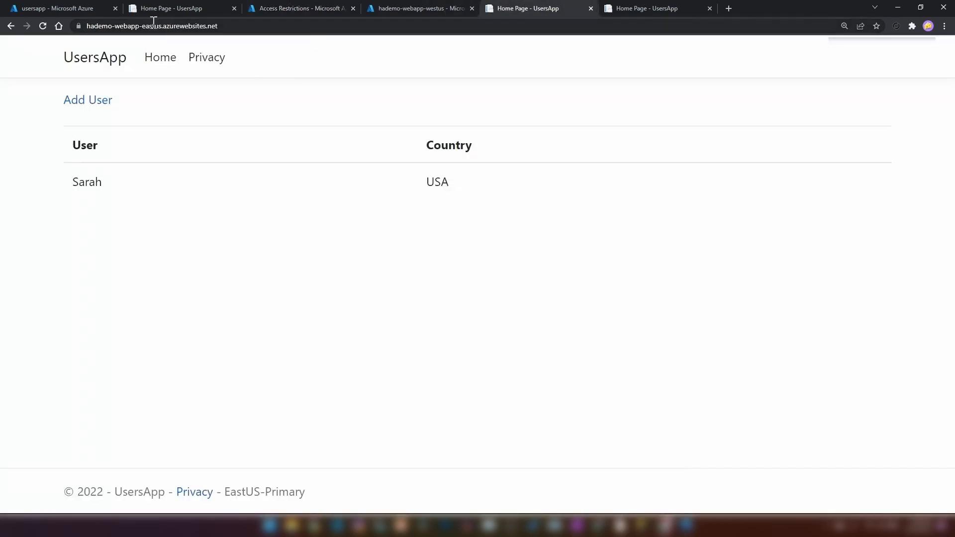
pyautogui.click(172, 26)
pyautogui.click(267, 9)
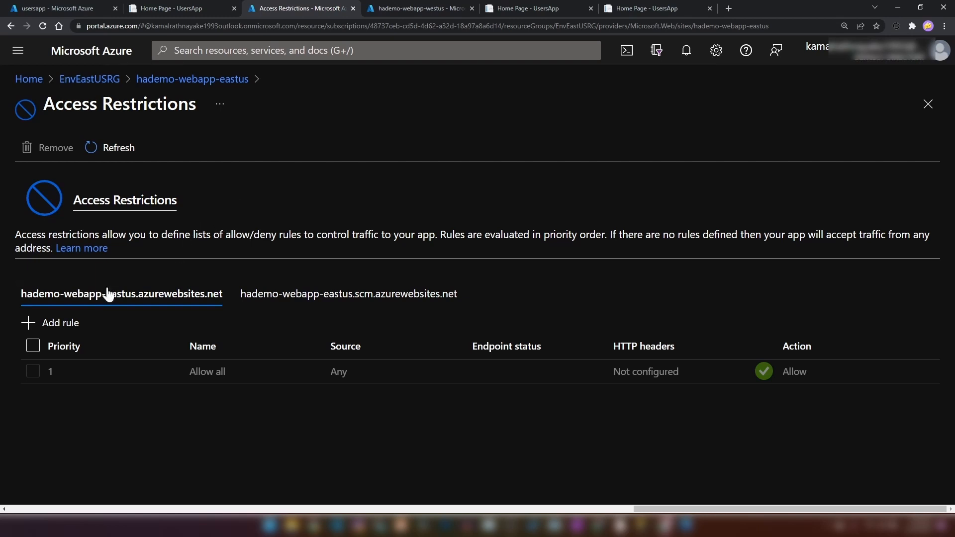
# Start an Allow access rule for hademo-webapp-eastus.azurewebsites.net named allow-fd with priority 100.
pyautogui.click(70, 324)
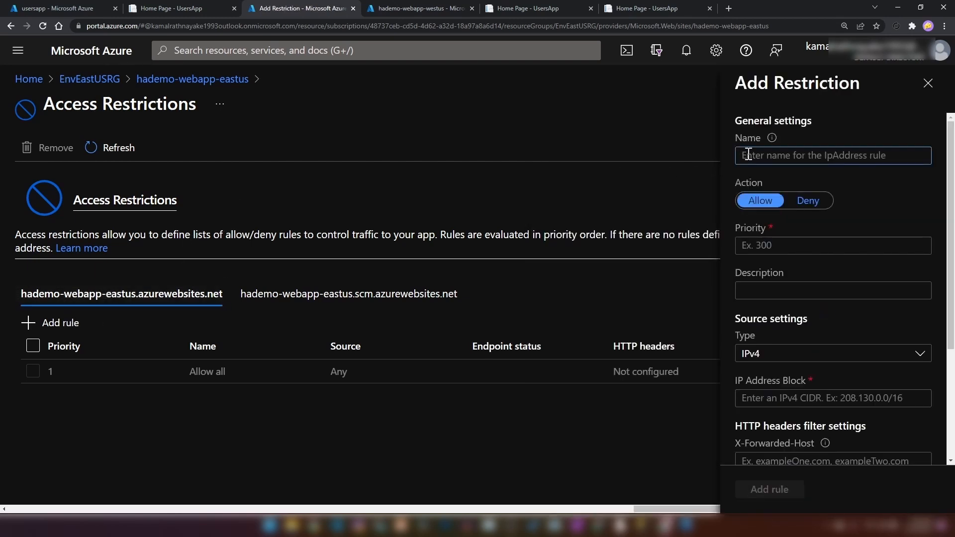
pyautogui.click(753, 154)
pyautogui.write('allow-fd')
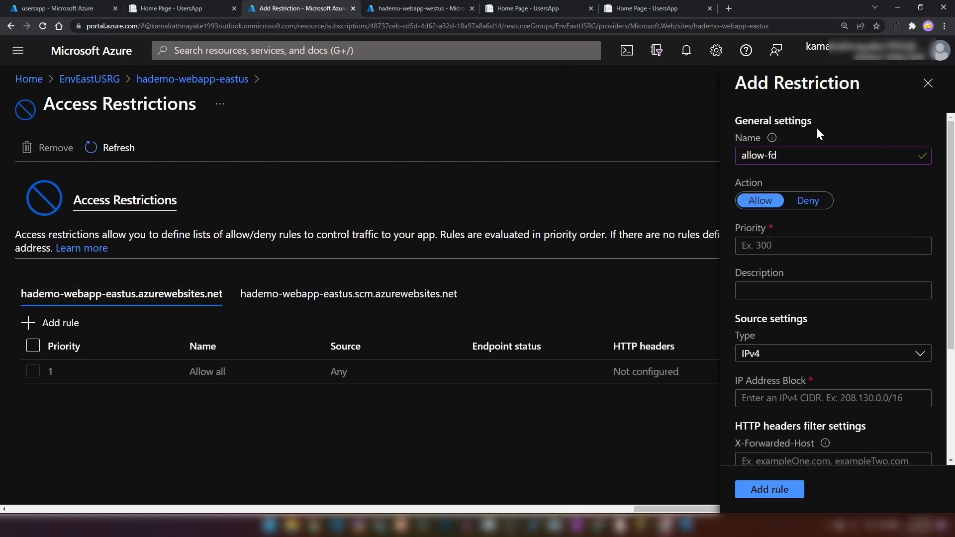
pyautogui.scroll(-1, 826, 187)
pyautogui.click(779, 194)
pyautogui.write('100')
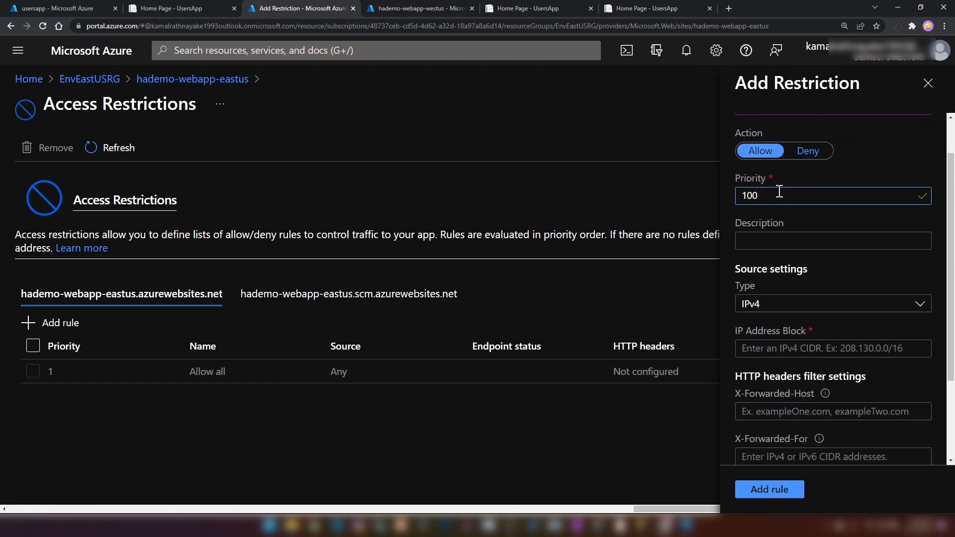
pyautogui.scroll(-1, 760, 271)
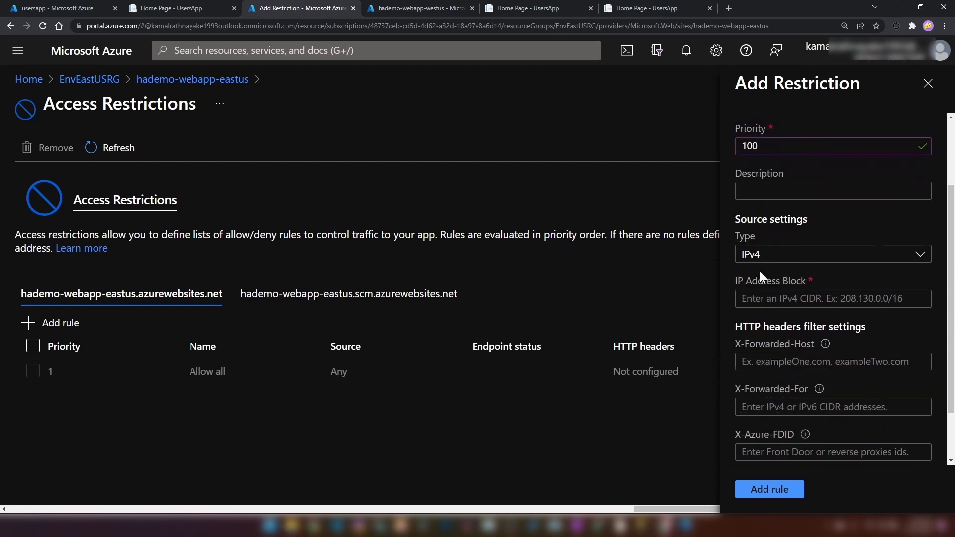
# Set the rule's source type to Service Tag with AzureFrontDoor.Backend, and add the rule to the East US web app.
pyautogui.scroll(-1, 760, 271)
pyautogui.click(773, 208)
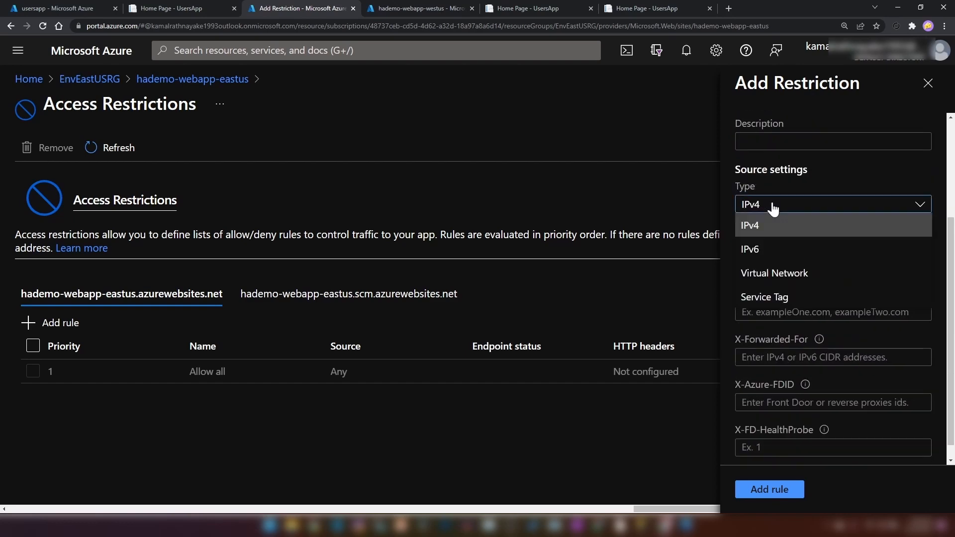
pyautogui.click(835, 302)
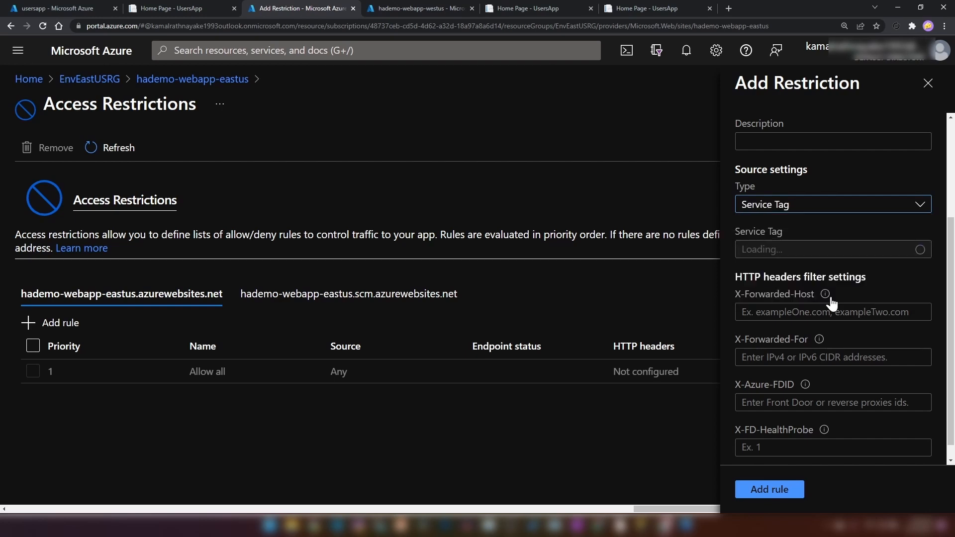
pyautogui.click(791, 253)
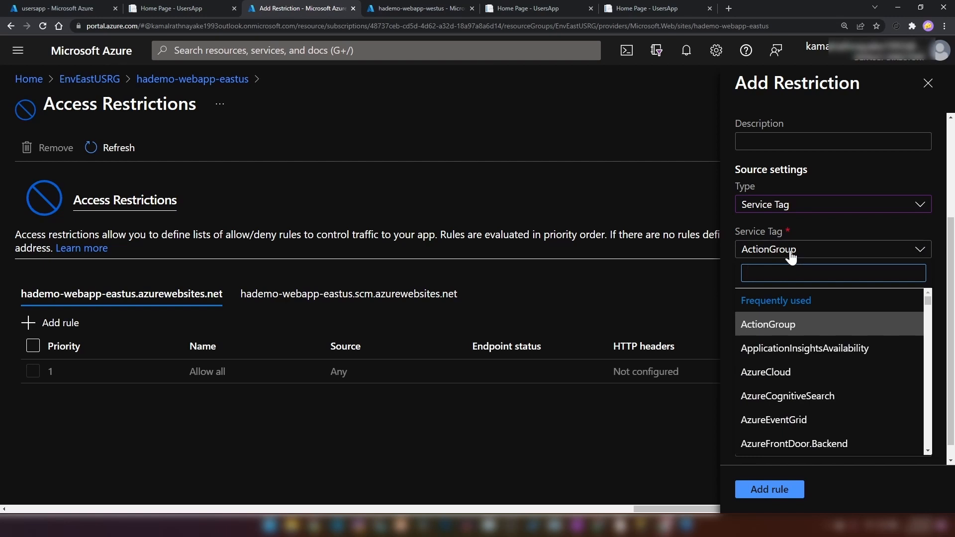
pyautogui.write('front')
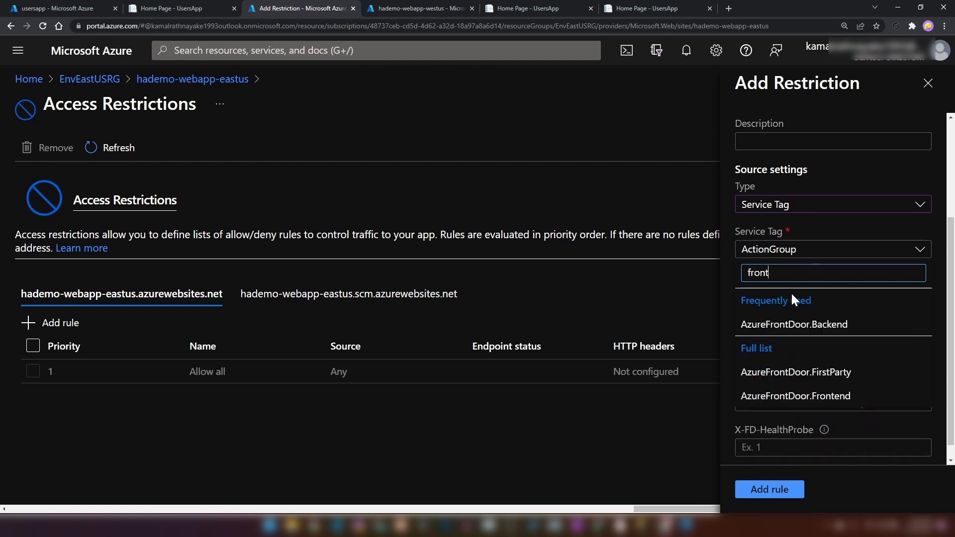
pyautogui.click(794, 336)
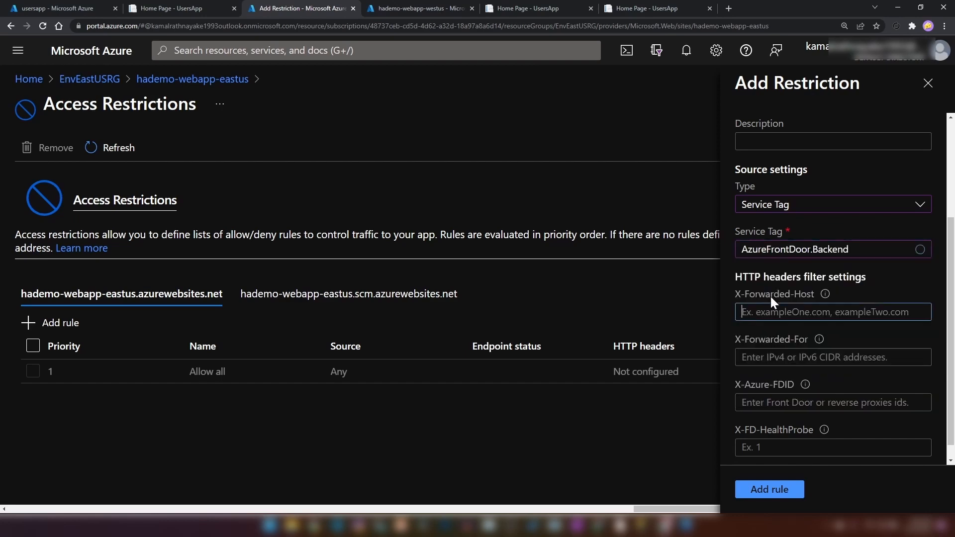
pyautogui.scroll(-1, 759, 374)
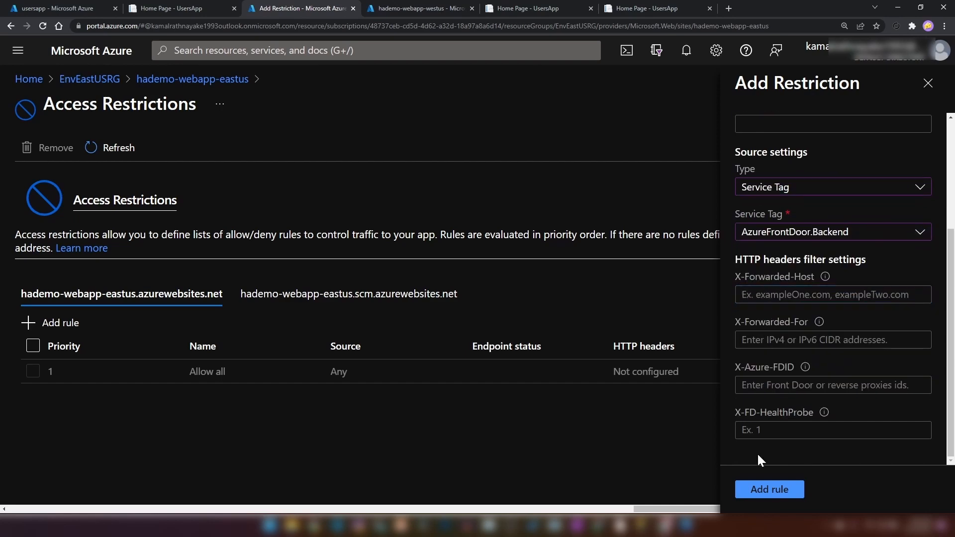
pyautogui.scroll(3, 769, 443)
pyautogui.scroll(-3, 769, 443)
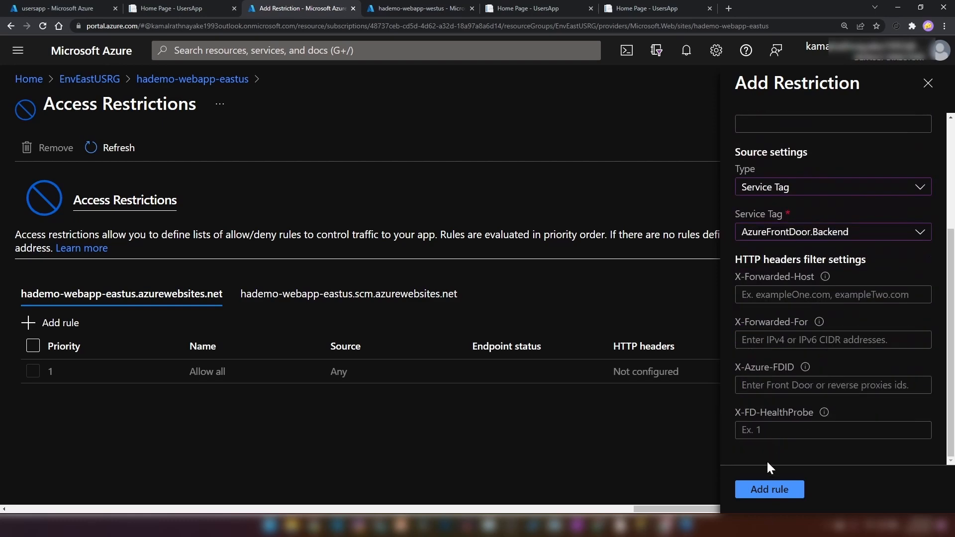
pyautogui.click(761, 498)
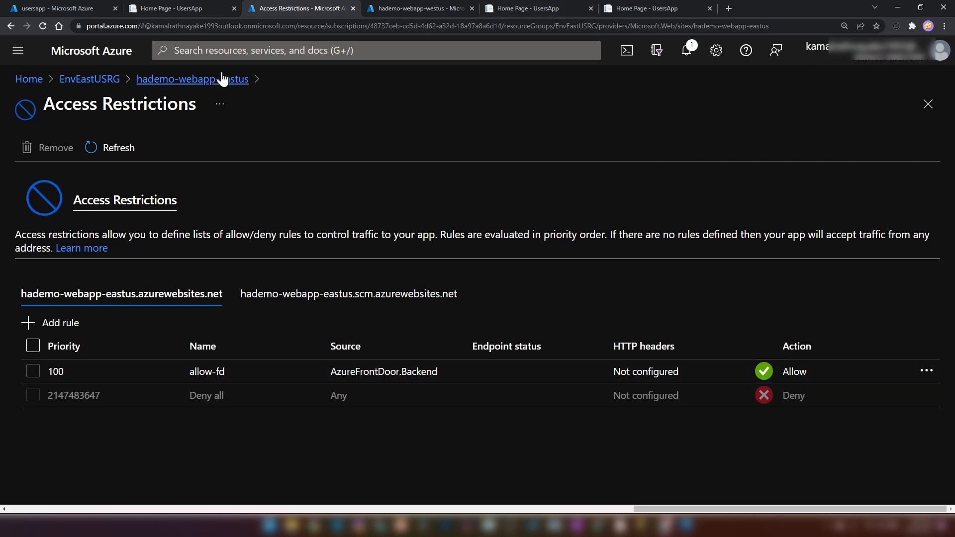
# Reload the direct East US web app page and the usersapp.azurefd.net page to test access to each.
pyautogui.click(513, 11)
pyautogui.click(43, 26)
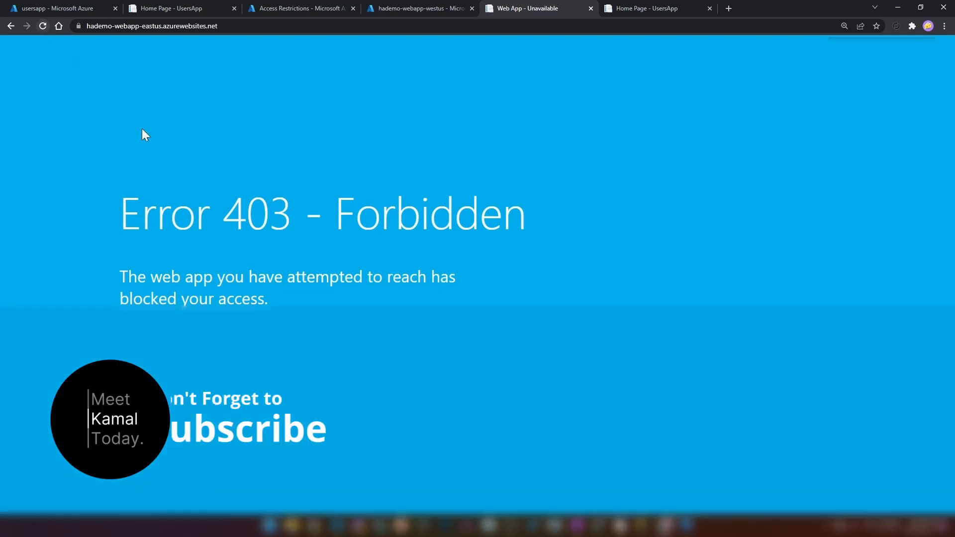
pyautogui.click(172, 8)
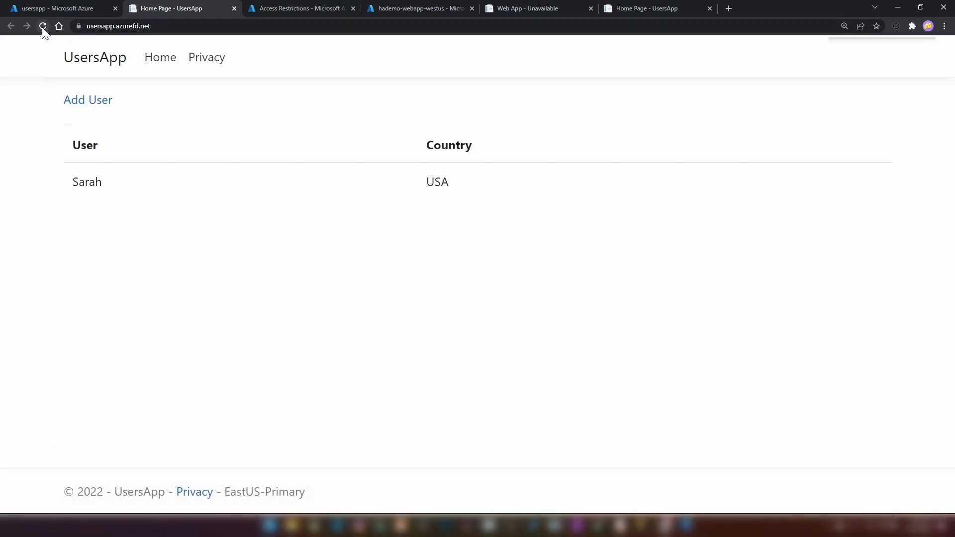
pyautogui.click(43, 28)
# Open the access restrictions in the networking settings of hademo-webapp-westus.
pyautogui.click(318, 8)
pyautogui.click(401, 7)
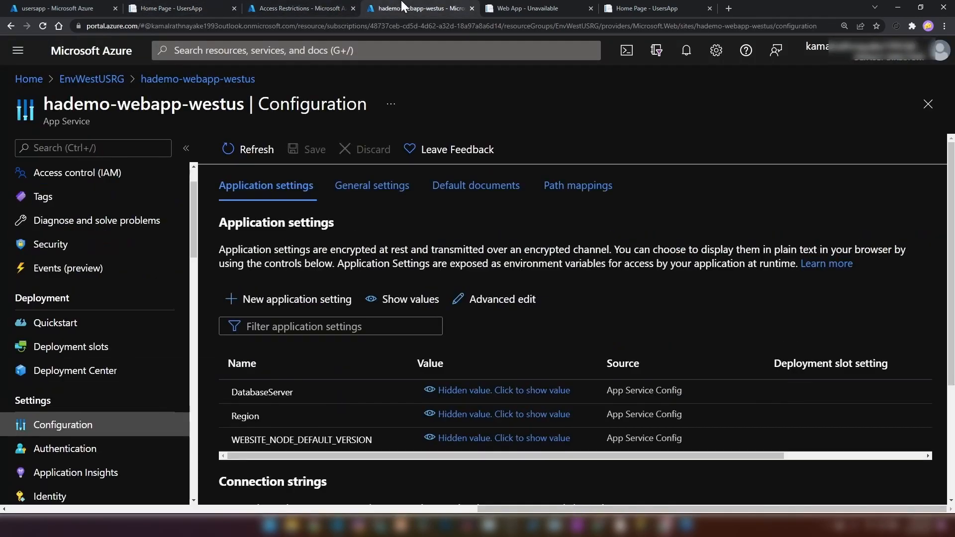
pyautogui.click(77, 148)
pyautogui.write('n')
pyautogui.click(59, 196)
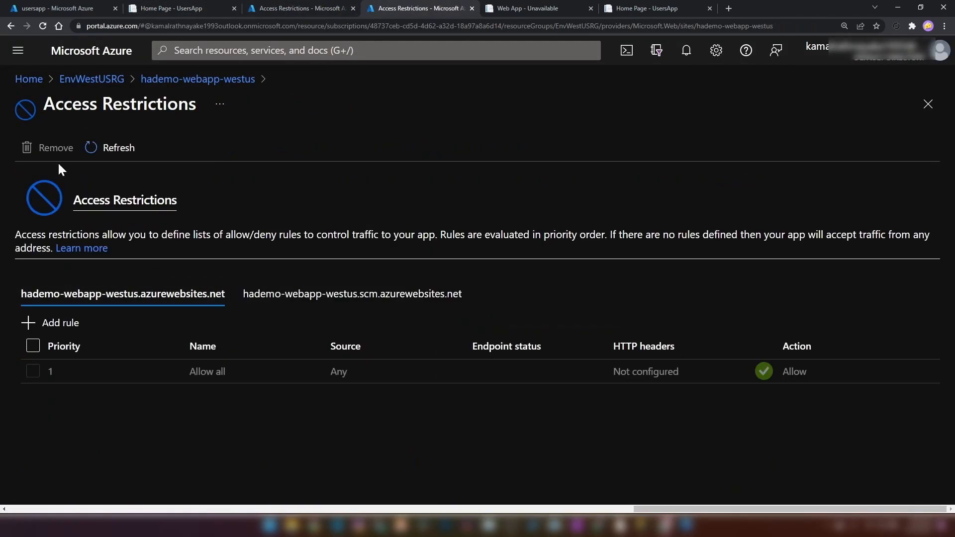
# Start an Allow access rule for hademo-webapp-westus.azurewebsites.net named allow-fd with priority 100.
pyautogui.click(57, 323)
pyautogui.click(764, 155)
pyautogui.write('allow-fd')
pyautogui.click(801, 248)
pyautogui.write('100')
pyautogui.scroll(-2, 801, 251)
# Use the AzureFrontDoor.Backend service tag as the rule's source and add the rule to the West US web app.
pyautogui.click(796, 253)
pyautogui.click(779, 311)
pyautogui.click(781, 298)
pyautogui.click(806, 249)
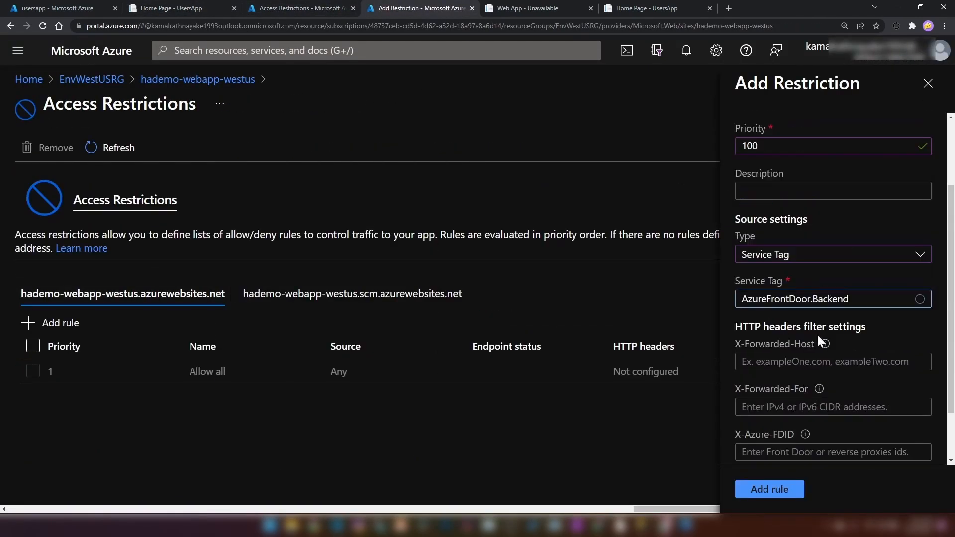
pyautogui.scroll(-2, 816, 333)
pyautogui.click(770, 490)
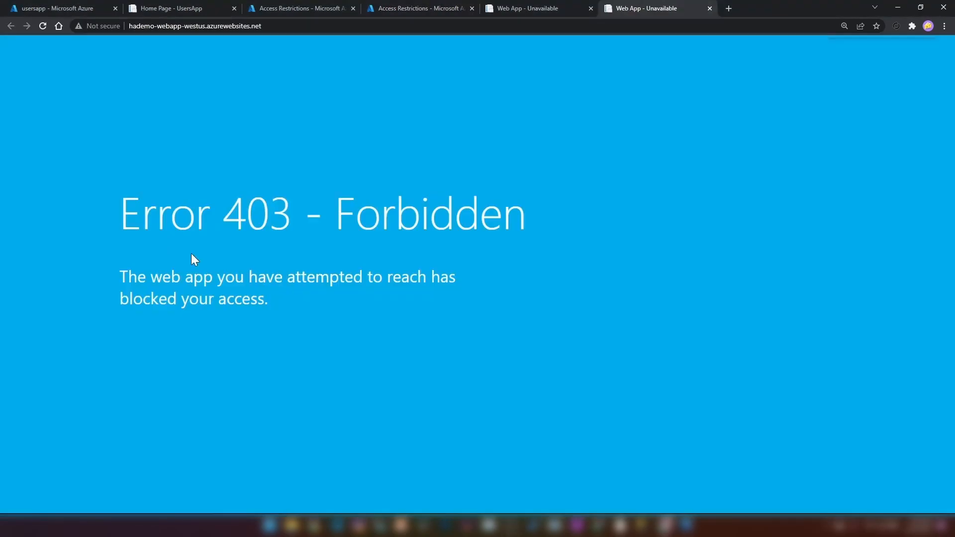
# Check the direct West US web app page for blocked access and close both direct web app pages.
pyautogui.moveTo(118, 209); pyautogui.dragTo(310, 336)
pyautogui.click(310, 336)
pyautogui.moveTo(155, 206); pyautogui.dragTo(300, 326)
pyautogui.click(300, 326)
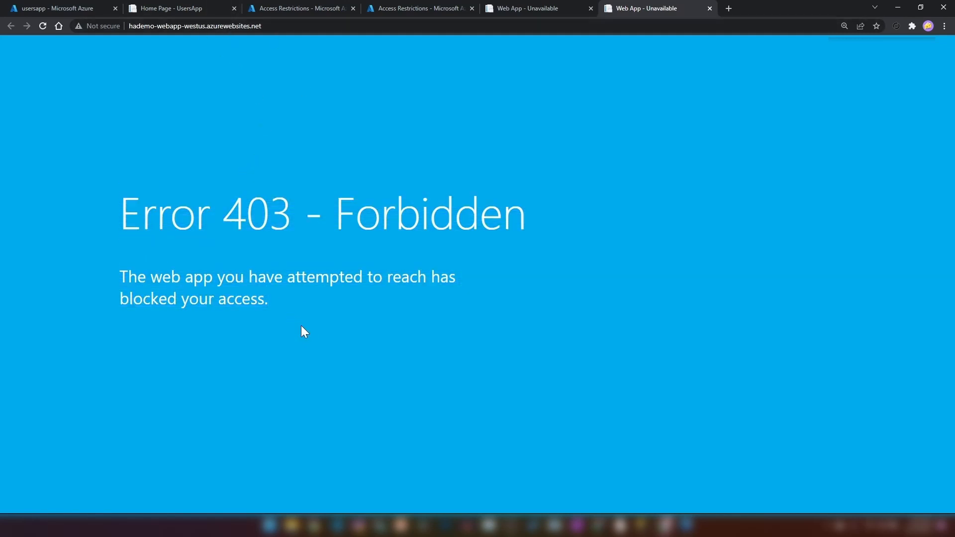
pyautogui.middleClick(646, 3)
pyautogui.middleClick(544, 6)
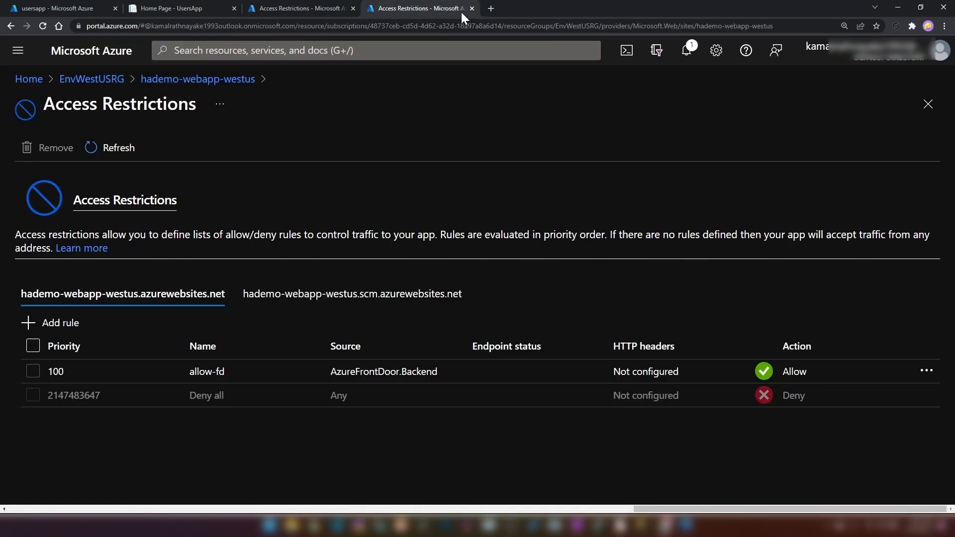
# Add another user through usersapp.azurefd.net, entering the user's name and USA as the country.
pyautogui.click(171, 8)
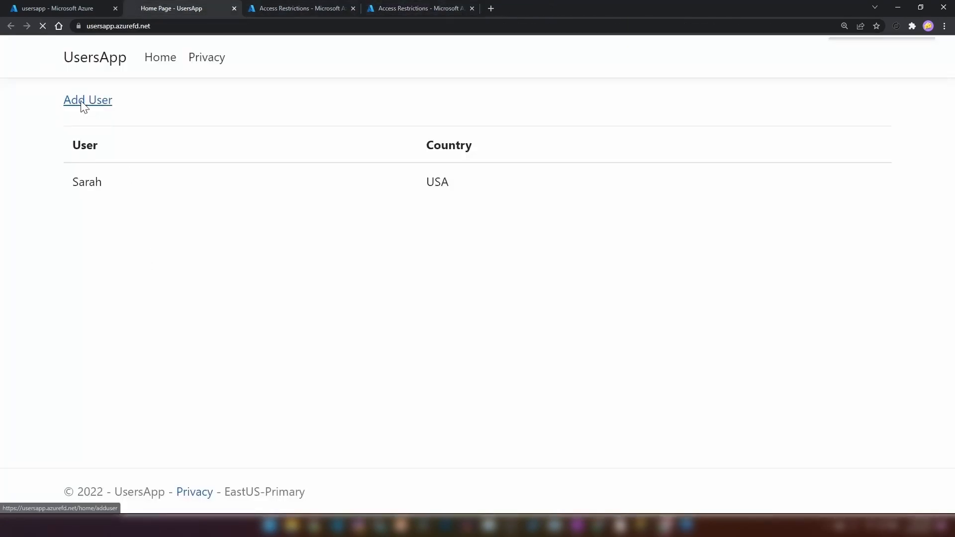
pyautogui.click(81, 101)
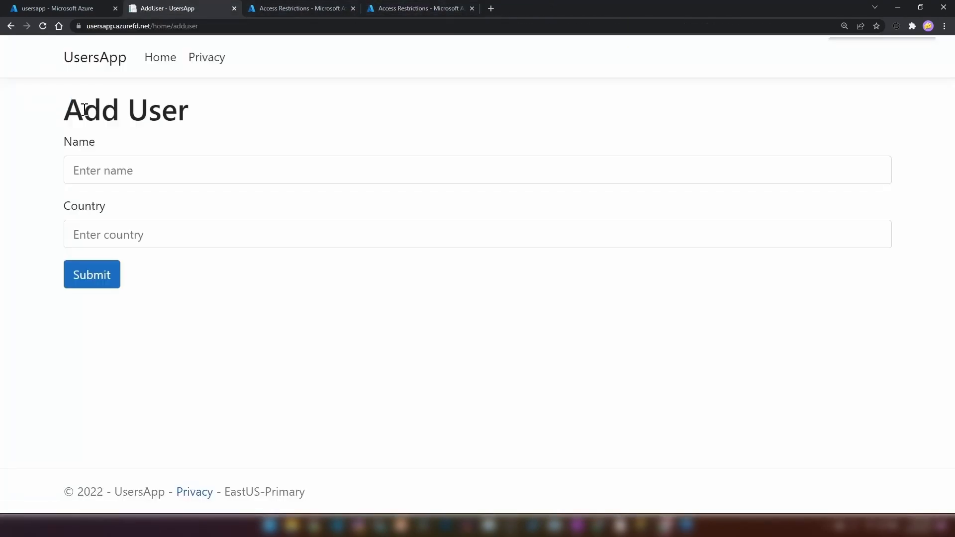
pyautogui.click(86, 275)
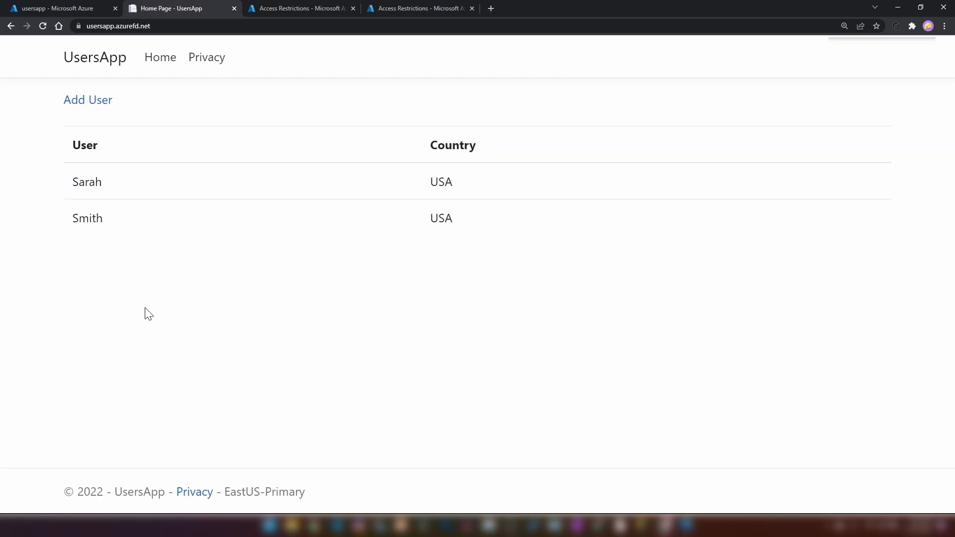
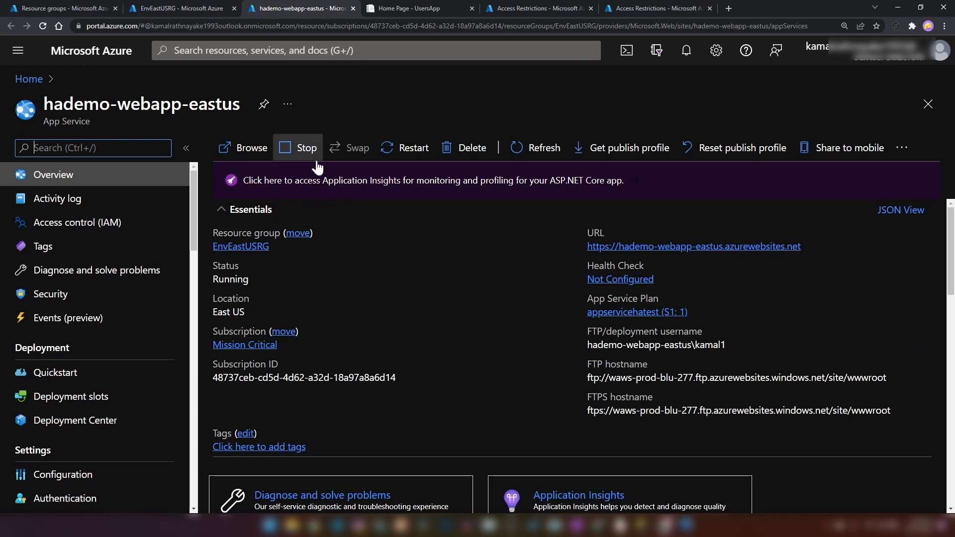
# Stop the hademo-webapp-eastus web app to simulate an East US outage.
pyautogui.click(302, 148)
pyautogui.click(256, 228)
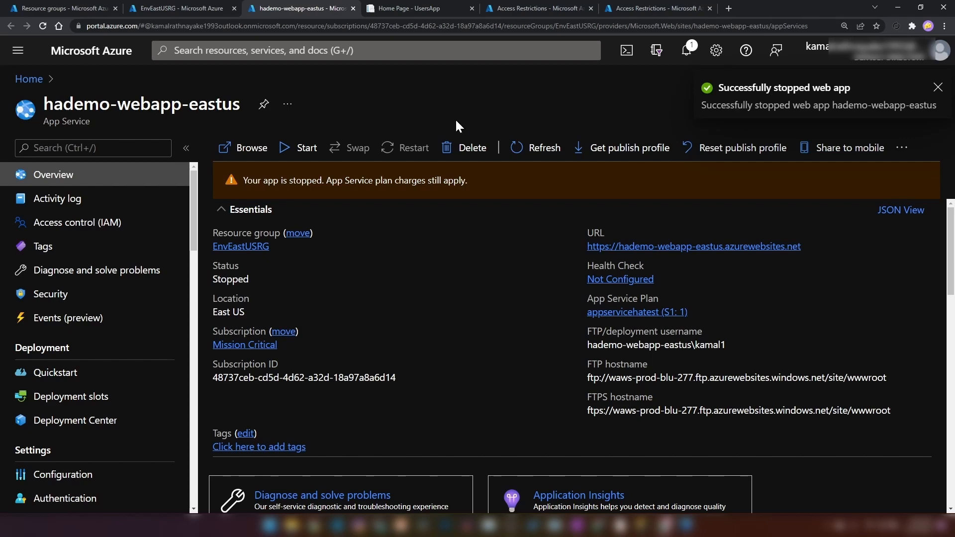
# Open the usersdb-fg failover group of the SQL server primaryserver20220217 in the EnvEastUSRG resource group.
pyautogui.click(182, 5)
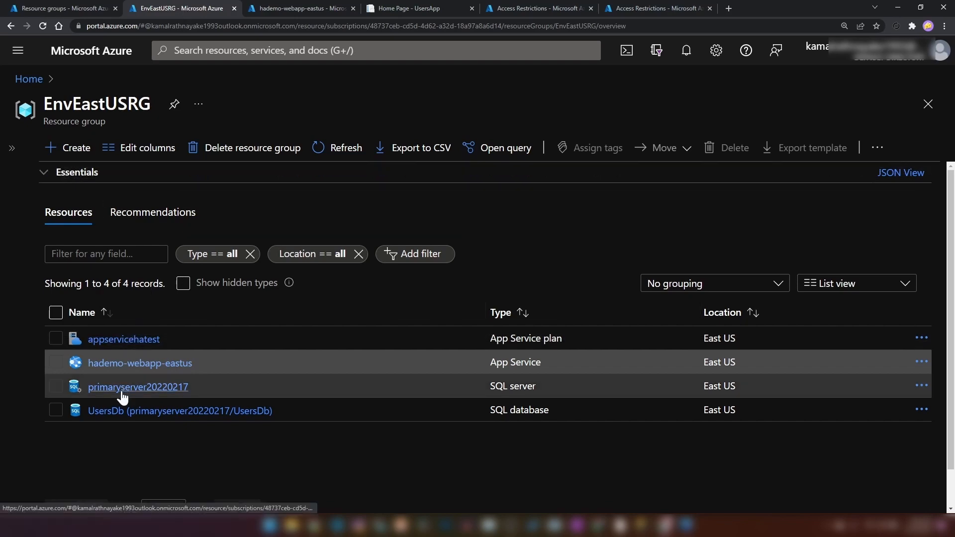
pyautogui.click(122, 396)
pyautogui.scroll(-5, 119, 383)
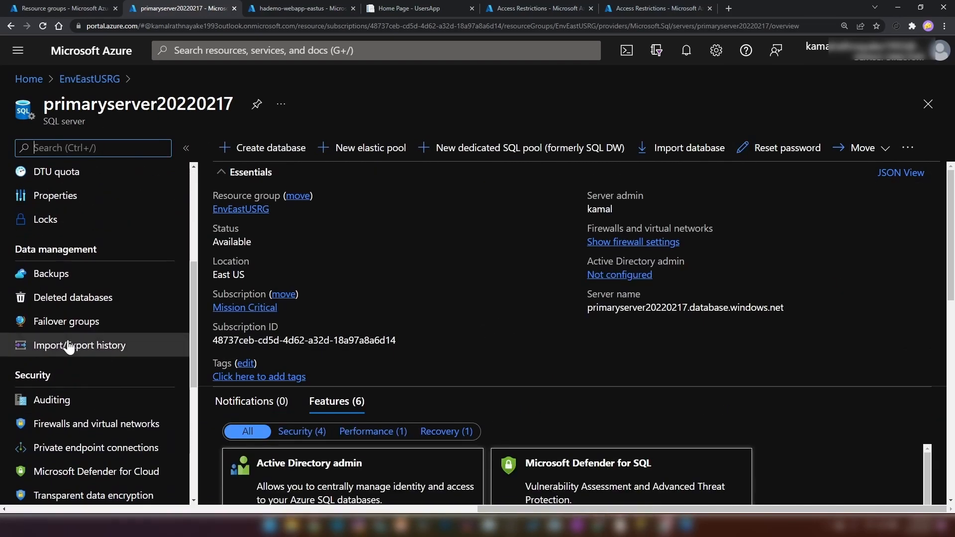
pyautogui.click(62, 324)
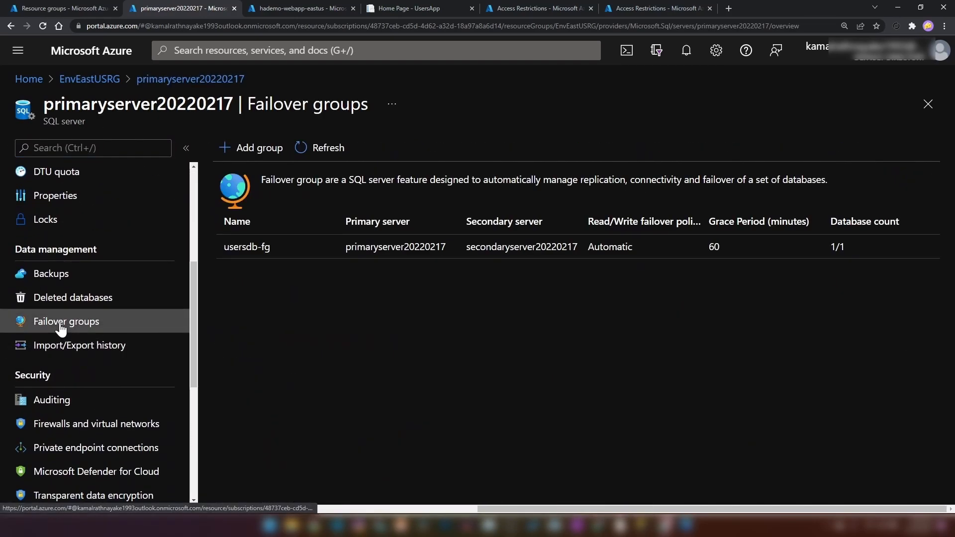
pyautogui.click(282, 255)
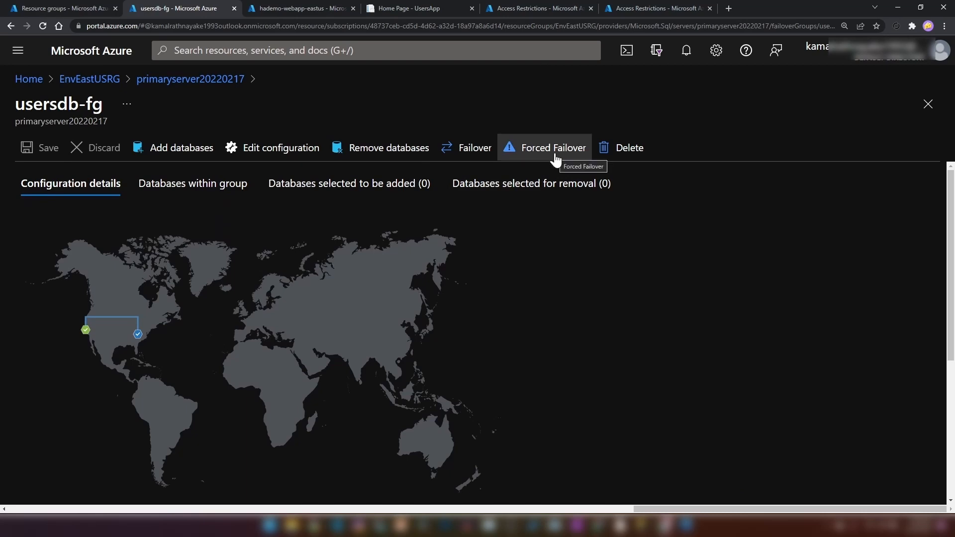
# Review the server roles, read/write failover policy, grace period and listener endpoints of the usersdb-fg failover group.
pyautogui.scroll(-4, 470, 237)
pyautogui.scroll(4, 469, 238)
pyautogui.scroll(-4, 503, 215)
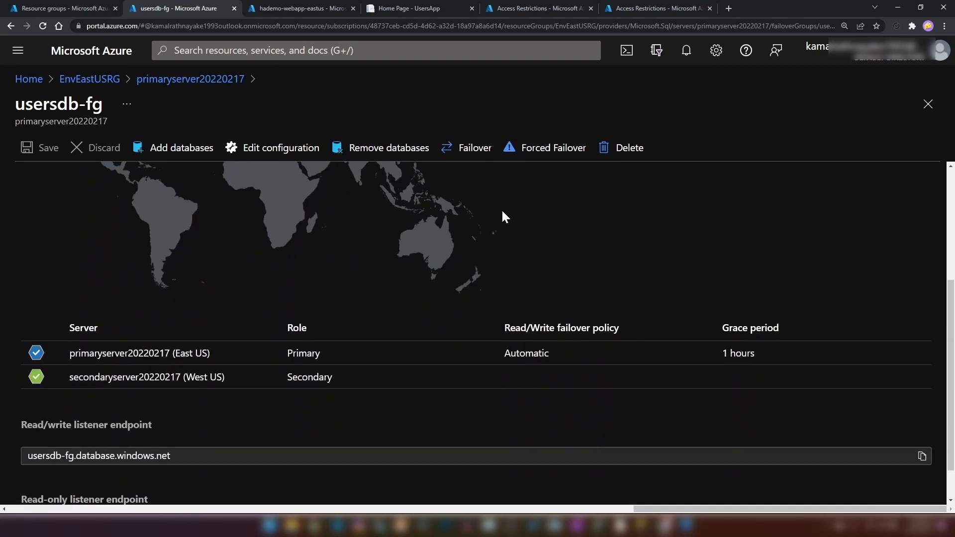
pyautogui.scroll(1, 140, 316)
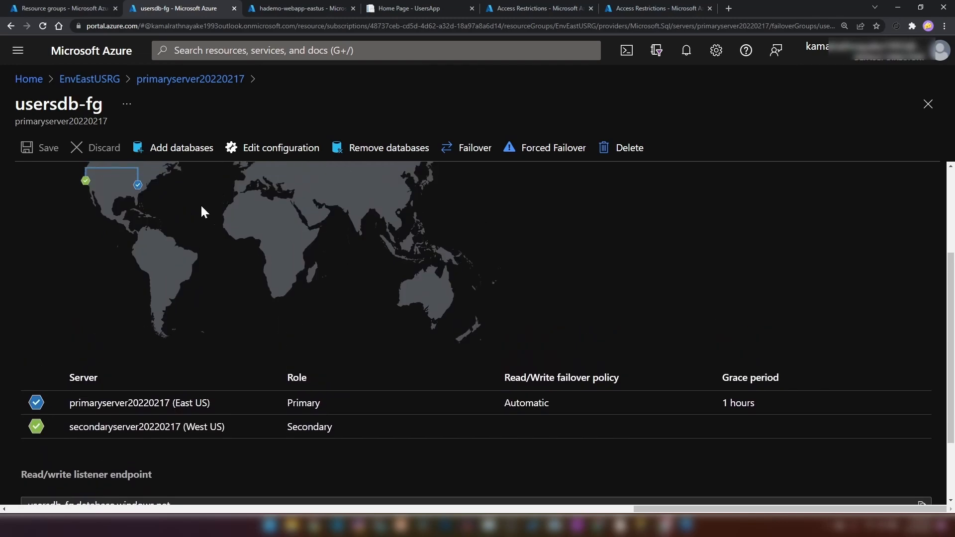
pyautogui.scroll(1, 201, 209)
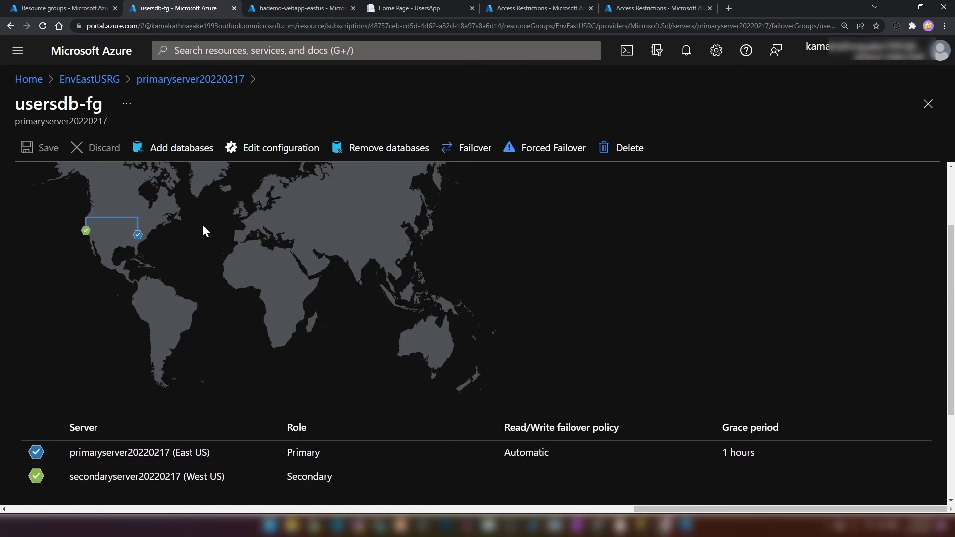
pyautogui.scroll(-1, 248, 274)
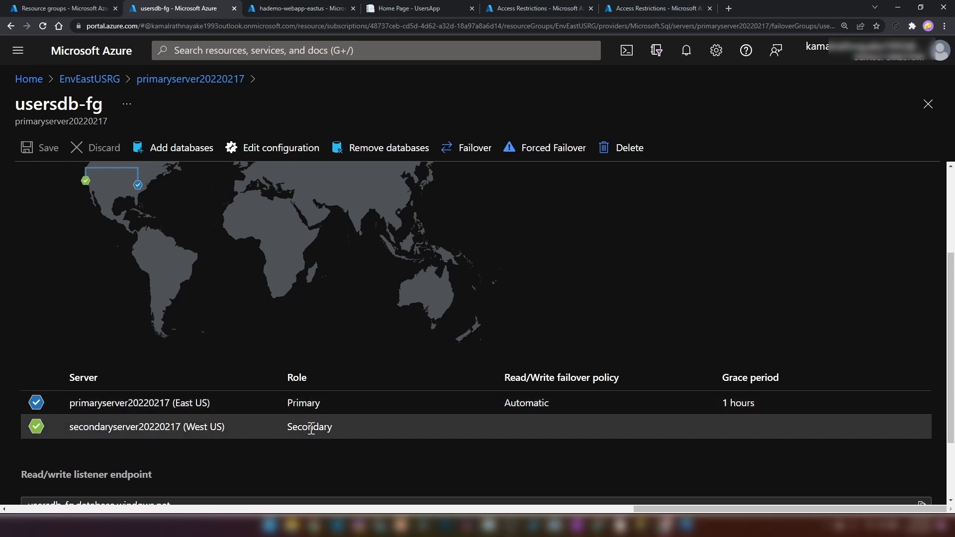
pyautogui.scroll(-2, 311, 429)
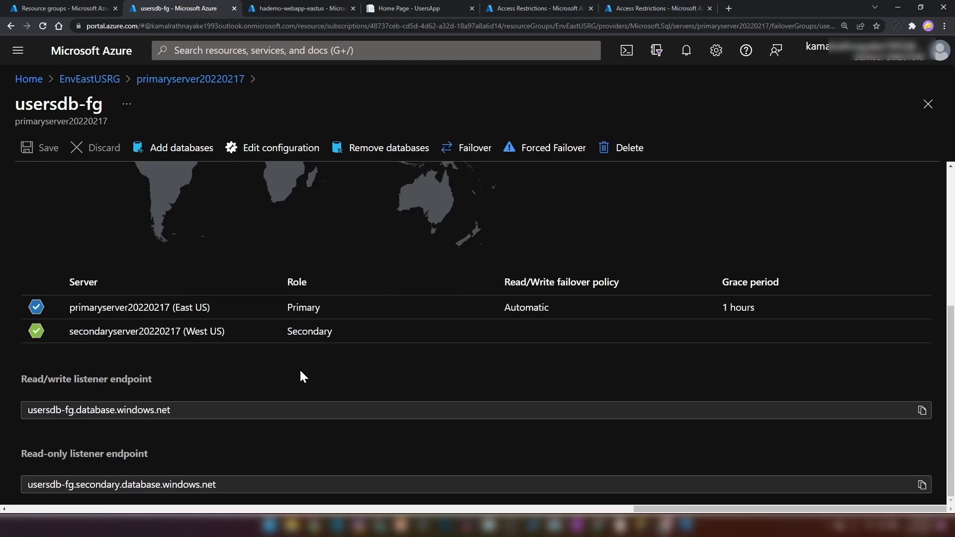
pyautogui.moveTo(206, 410); pyautogui.dragTo(77, 410)
pyautogui.click(301, 376)
pyautogui.moveTo(40, 371); pyautogui.dragTo(163, 375)
pyautogui.click(54, 434)
pyautogui.scroll(5, 186, 446)
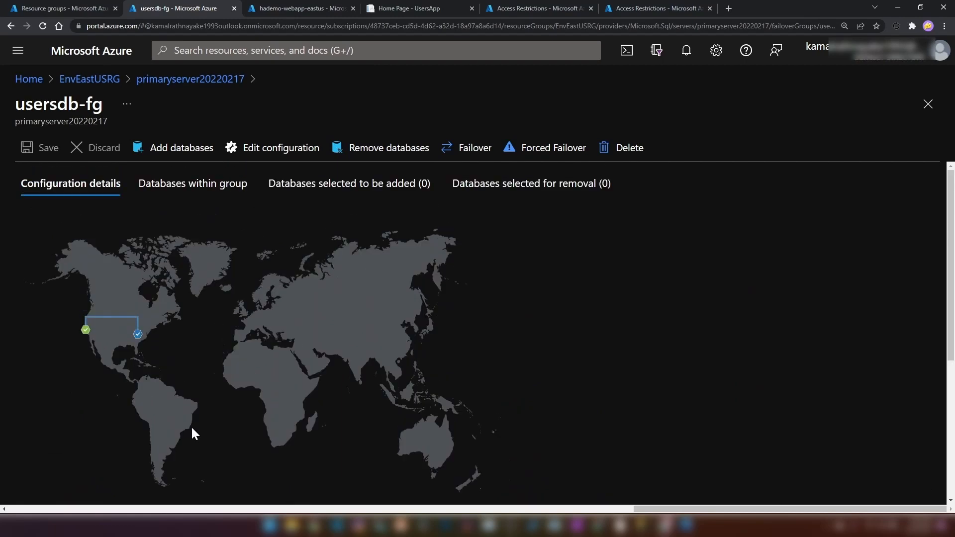
pyautogui.scroll(-5, 191, 431)
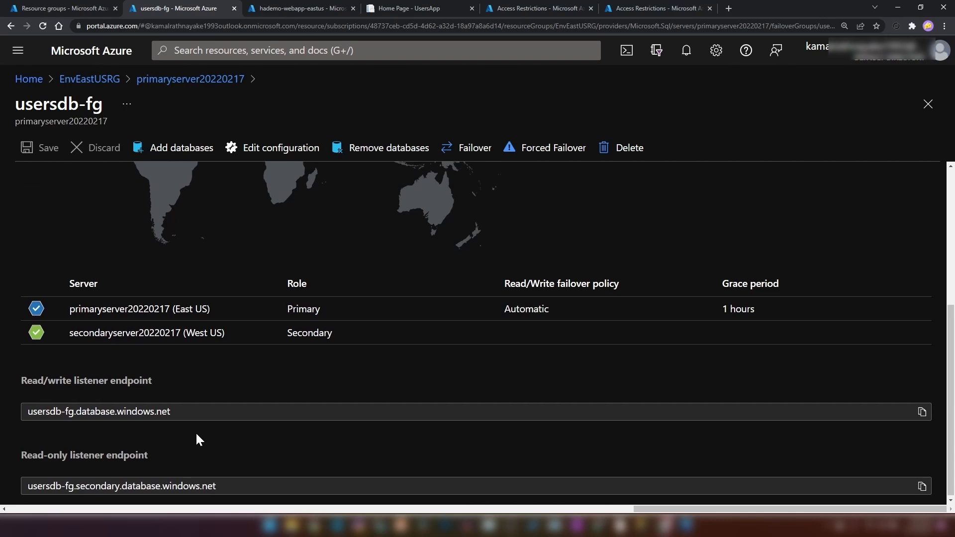
# Run a forced failover of the usersdb-fg failover group and accept the data loss warning.
pyautogui.scroll(5, 196, 432)
pyautogui.click(532, 148)
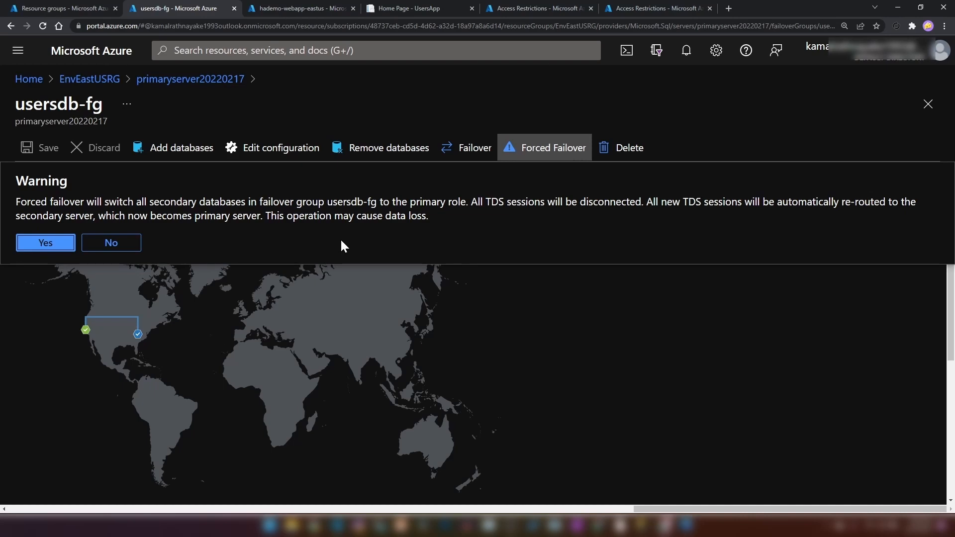
pyautogui.click(50, 244)
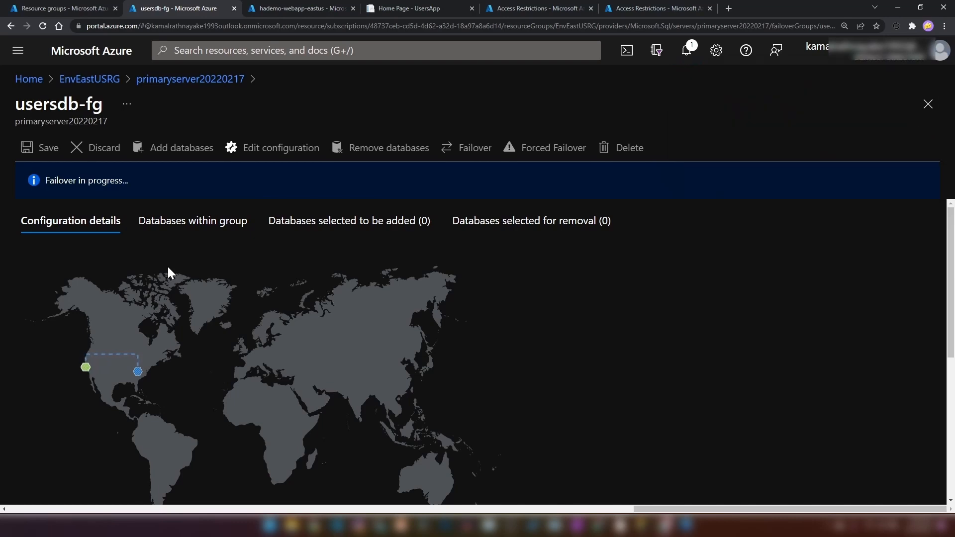
# Check the server roles and the status of each UsersDb database within the usersdb-fg failover group.
pyautogui.scroll(-3, 172, 268)
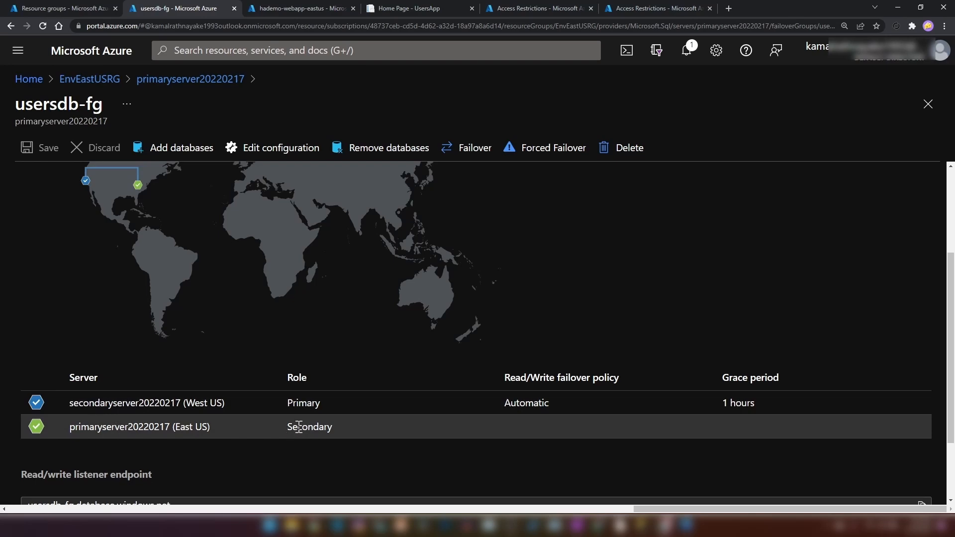
pyautogui.scroll(3, 299, 427)
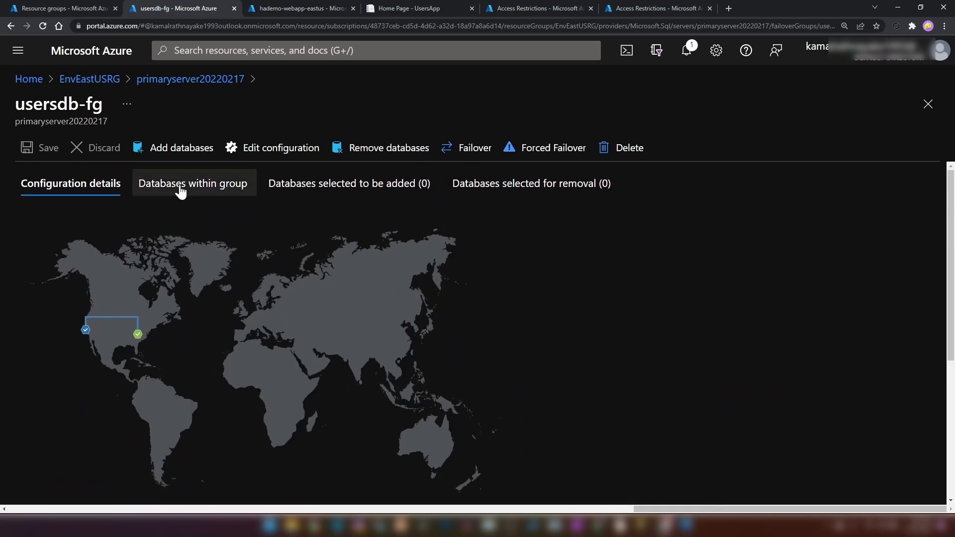
pyautogui.click(180, 194)
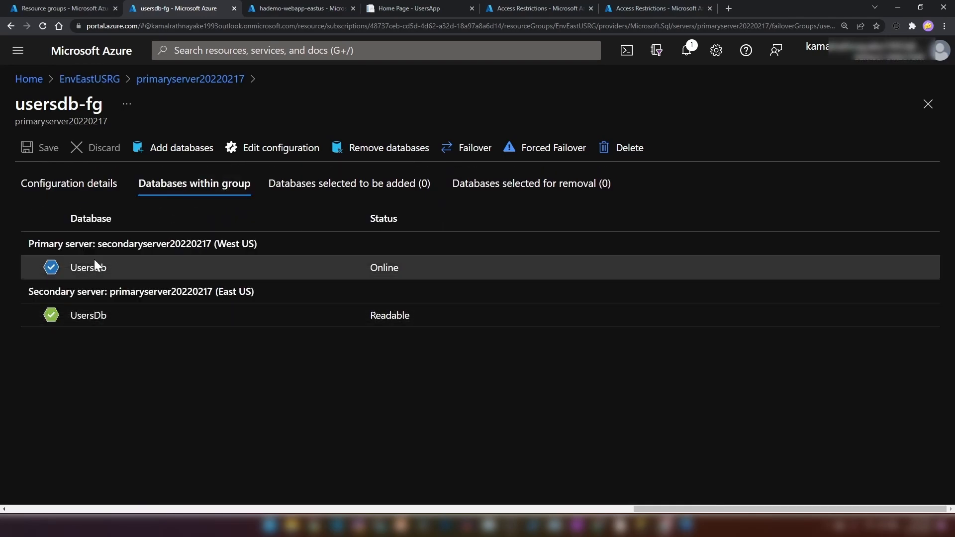
pyautogui.moveTo(124, 249); pyautogui.dragTo(401, 270)
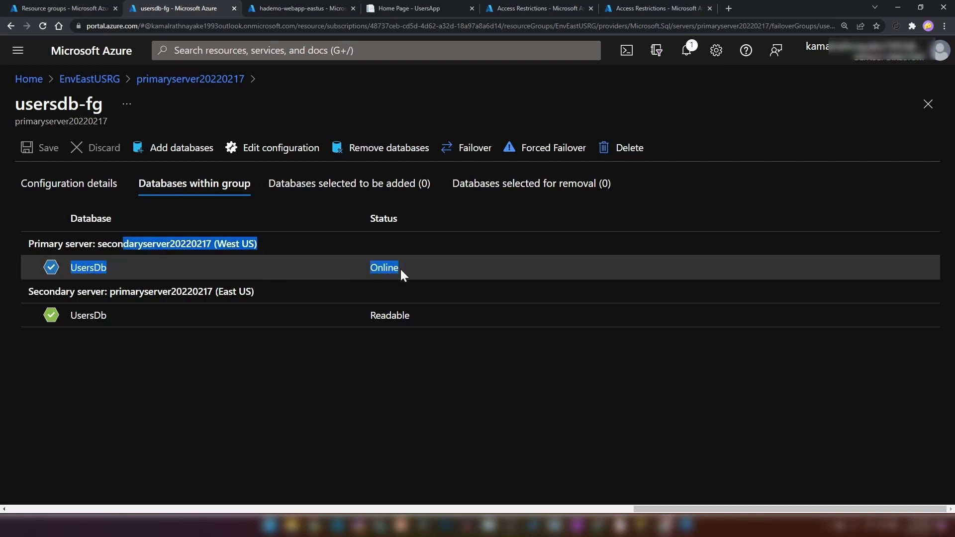
pyautogui.click(410, 267)
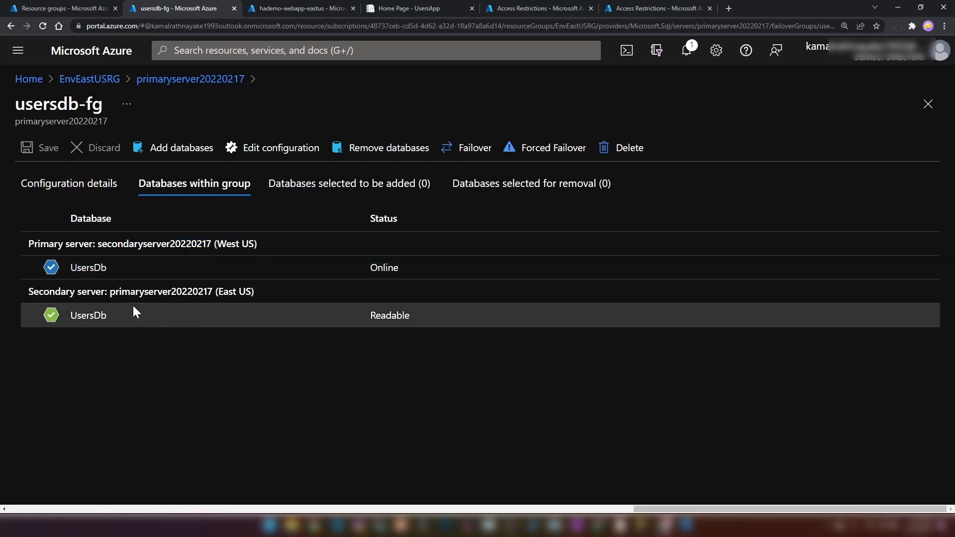
pyautogui.moveTo(127, 289); pyautogui.dragTo(422, 318)
pyautogui.click(422, 319)
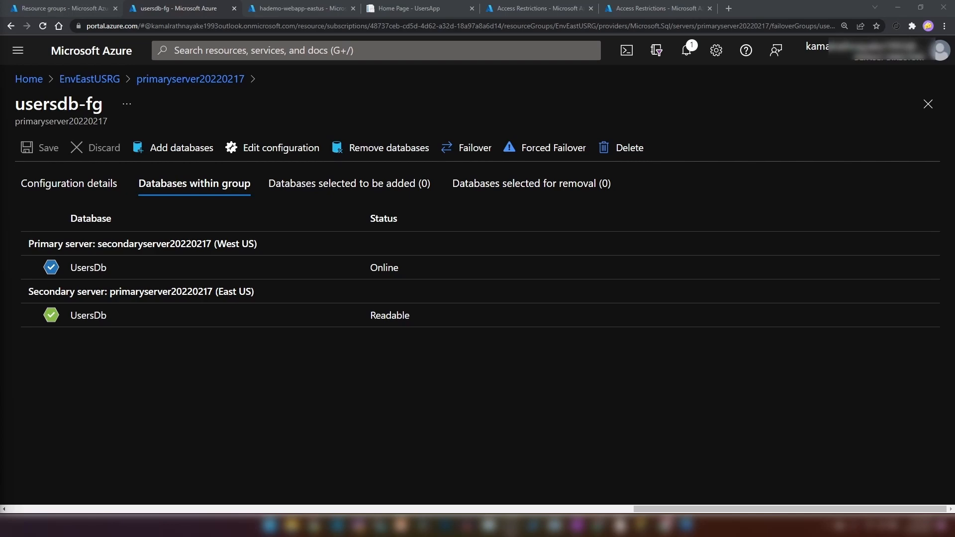
# Reload usersapp.azurefd.net and add a user, entering the user's name and UK as the country.
pyautogui.click(402, 8)
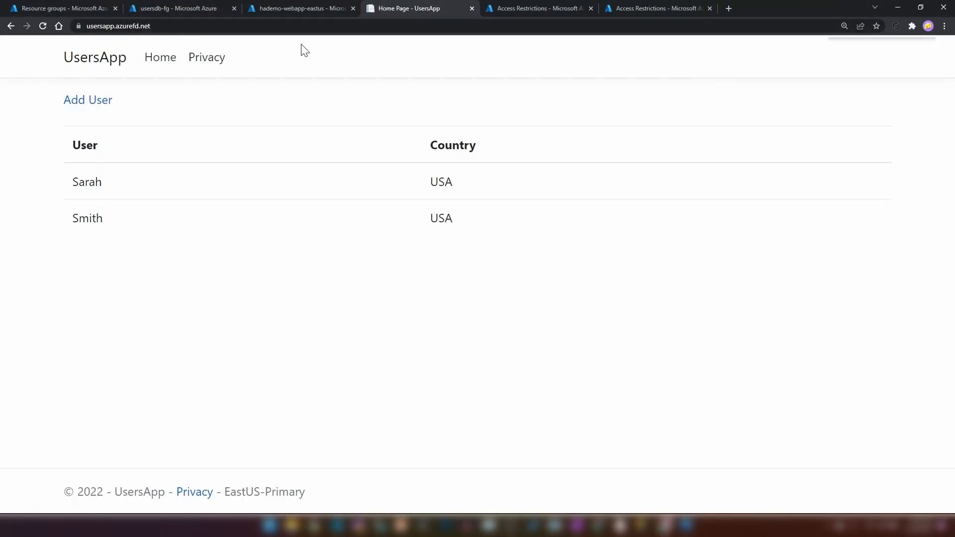
pyautogui.press('F5')
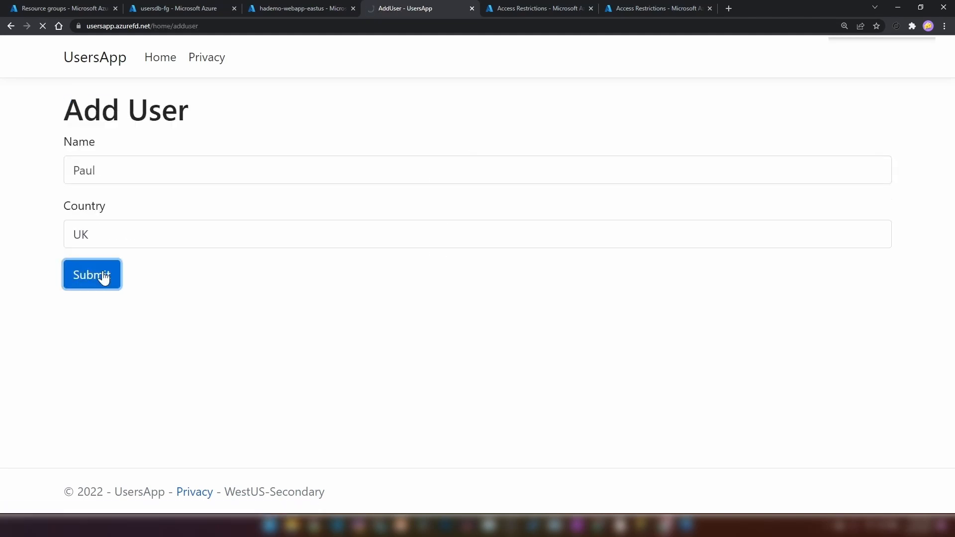
pyautogui.click(100, 275)
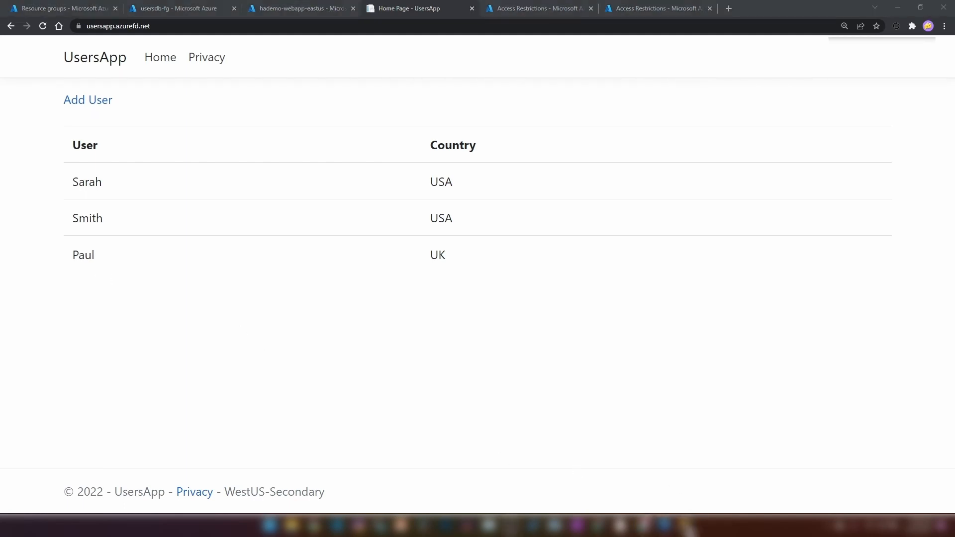
# Switch to SQL Server Management Studio and prepare select and insert queries for the users table in UsersDb on usersdb-fg.database.windows.net.
pyautogui.click(687, 529)
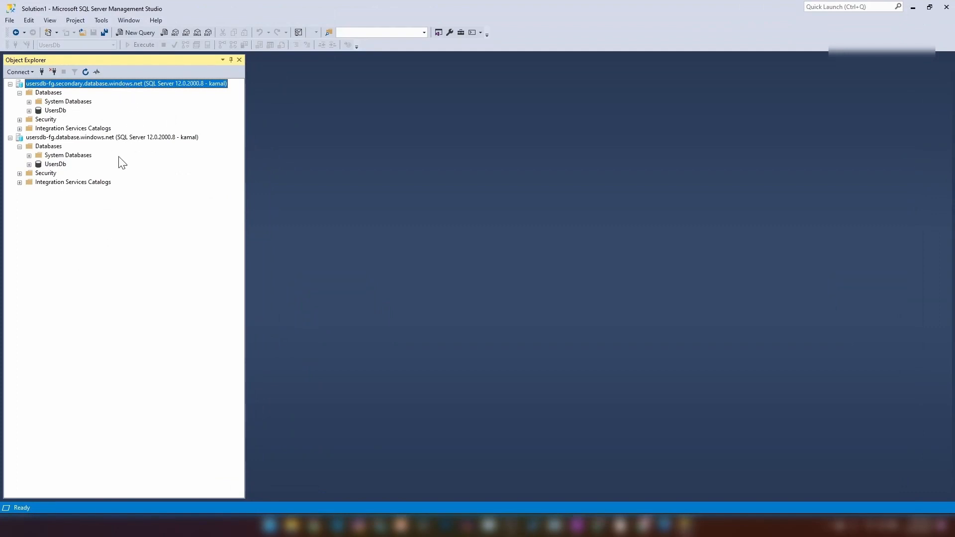
pyautogui.click(115, 139)
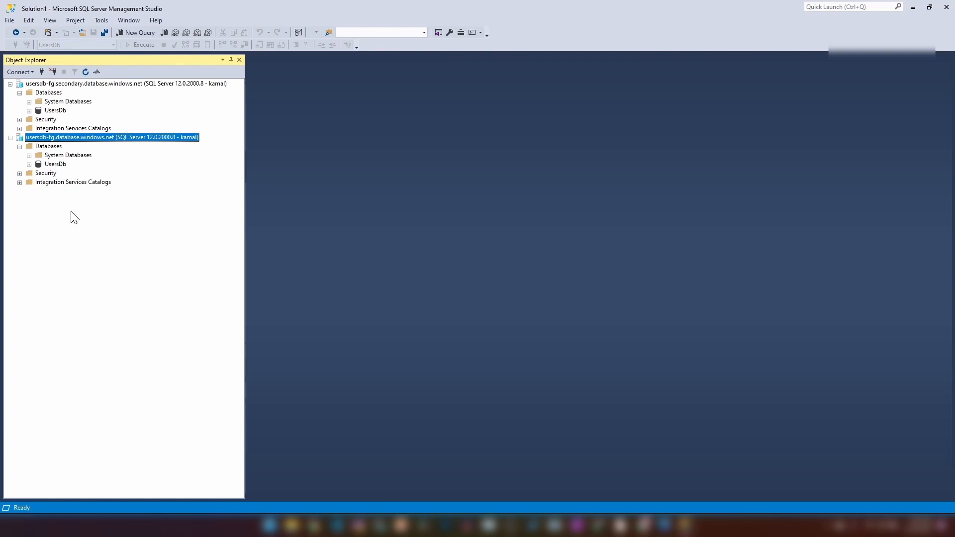
pyautogui.click(59, 166)
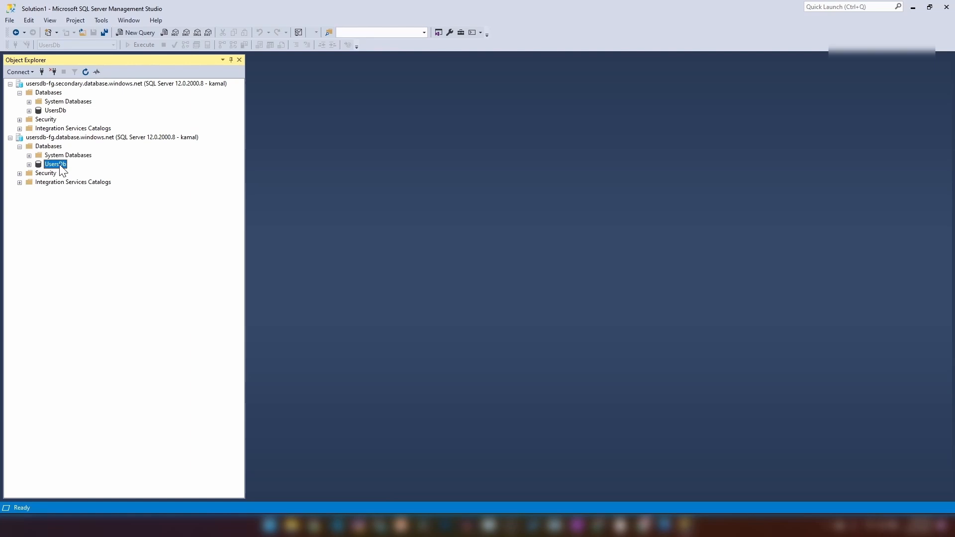
pyautogui.click(59, 164)
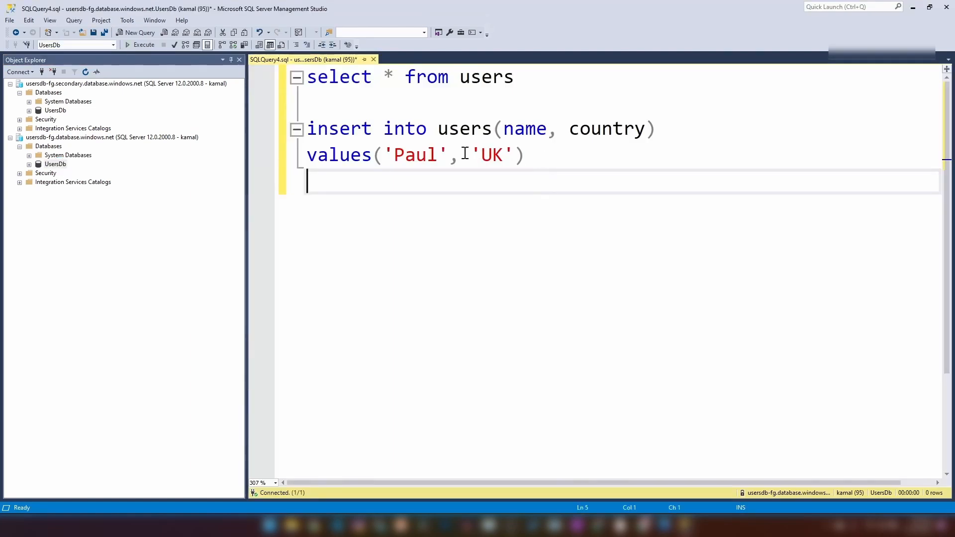
# Try to run only the insert statement that adds a user with country UK, and examine the query messages.
pyautogui.moveTo(527, 157); pyautogui.dragTo(304, 130)
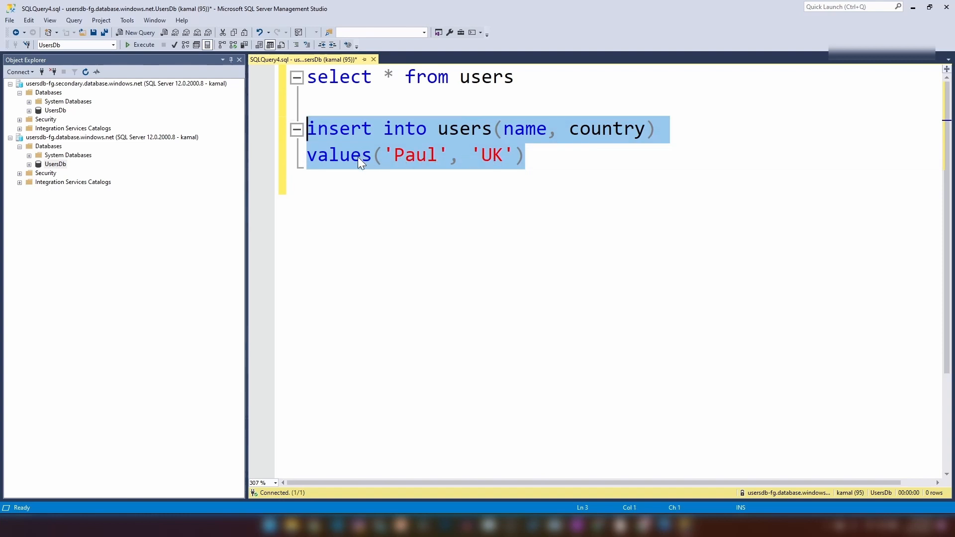
pyautogui.press('F5')
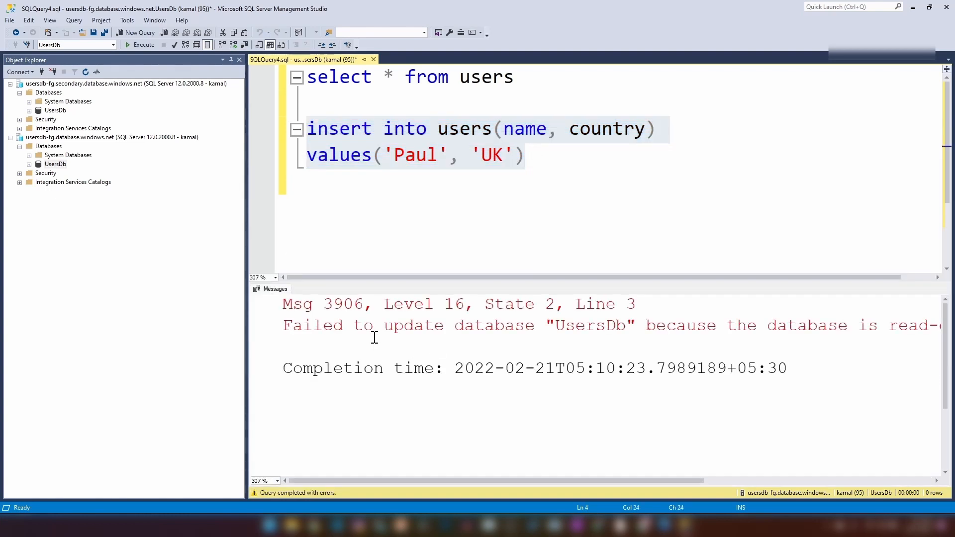
pyautogui.moveTo(317, 308); pyautogui.dragTo(526, 381)
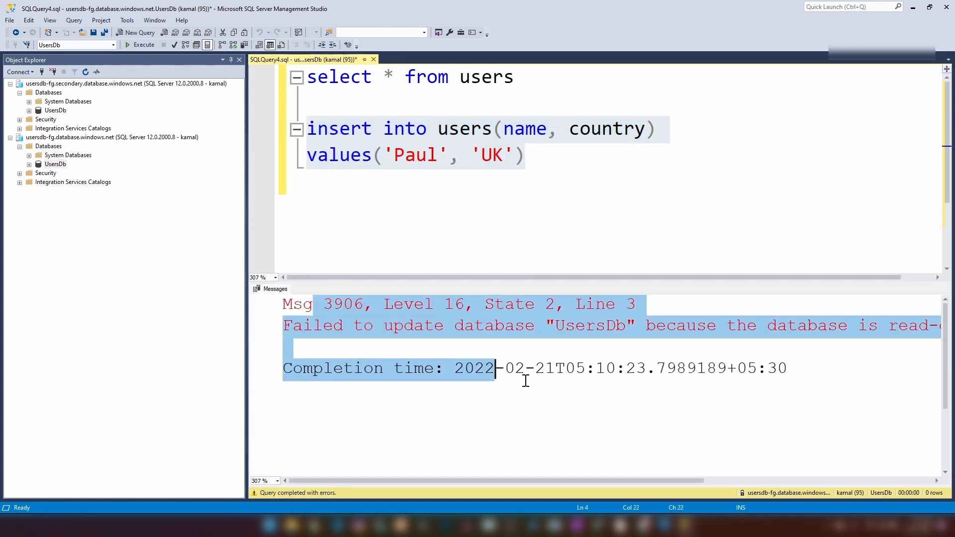
pyautogui.click(524, 379)
# Point out the usersdb-fg.database.windows.net connection, minimize SQL Server Management Studio and return to the UsersApp page in the browser.
pyautogui.click(84, 138)
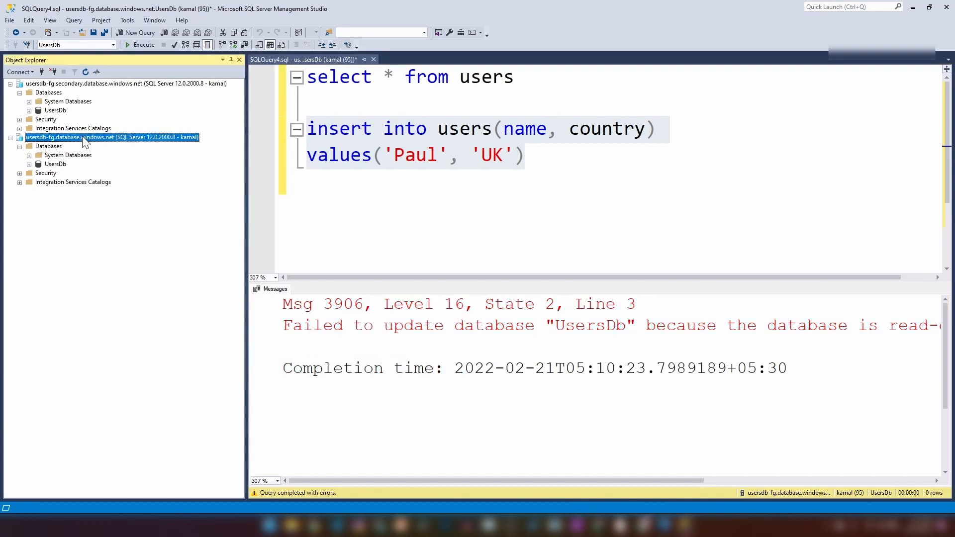
pyautogui.click(480, 217)
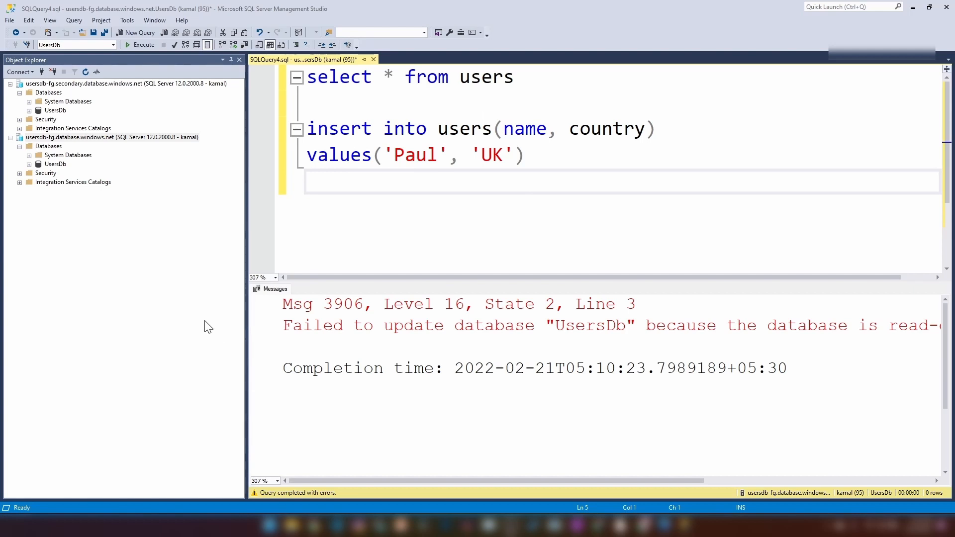
pyautogui.click(99, 136)
pyautogui.click(511, 526)
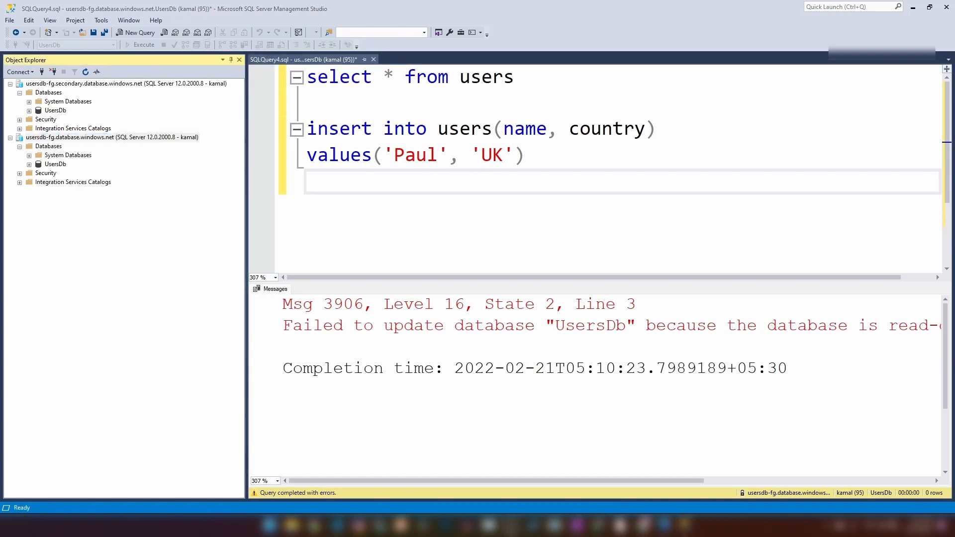
pyautogui.click(914, 7)
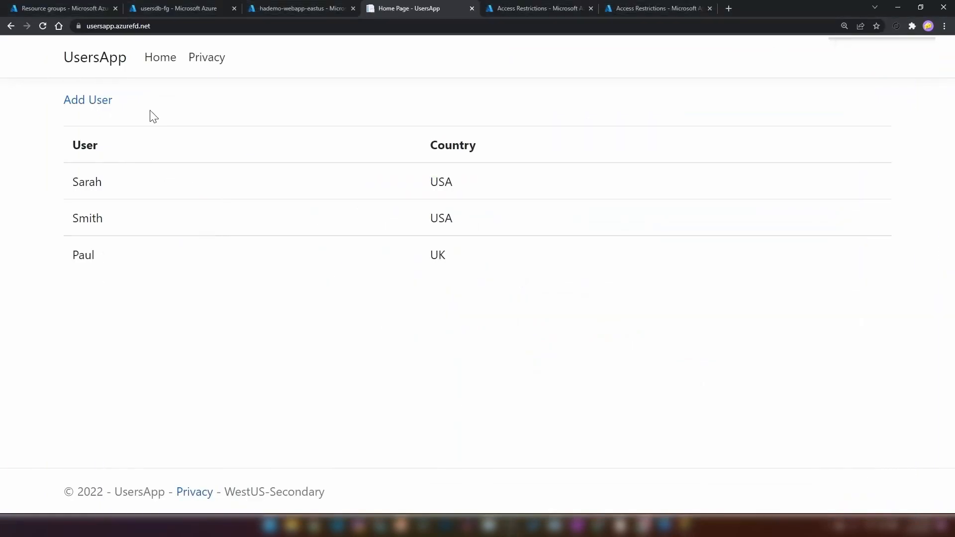